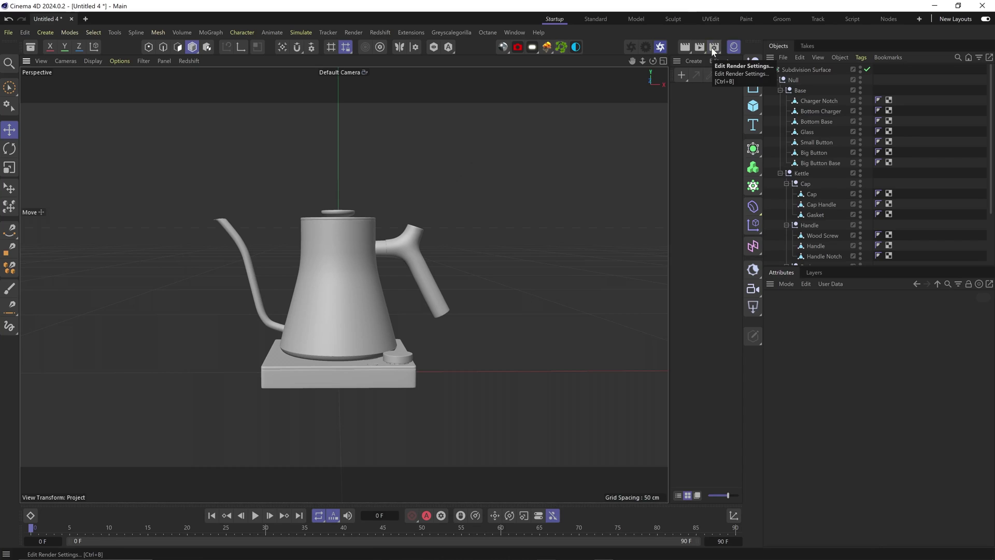
Step: Set the renderer to Octane Renderer and the output resolution to 1080 × 1080 pixels
click(713, 48)
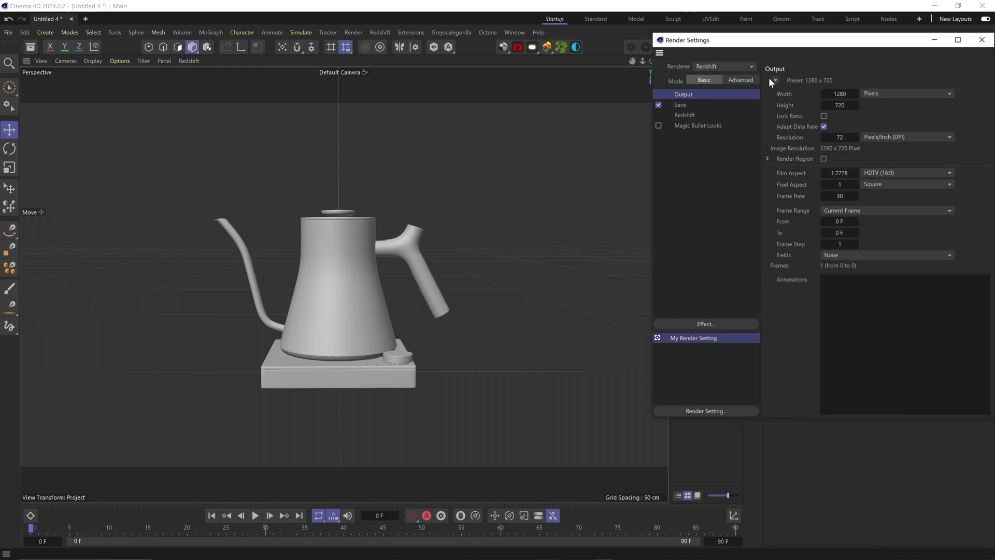
click(736, 71)
click(726, 124)
text(1080)
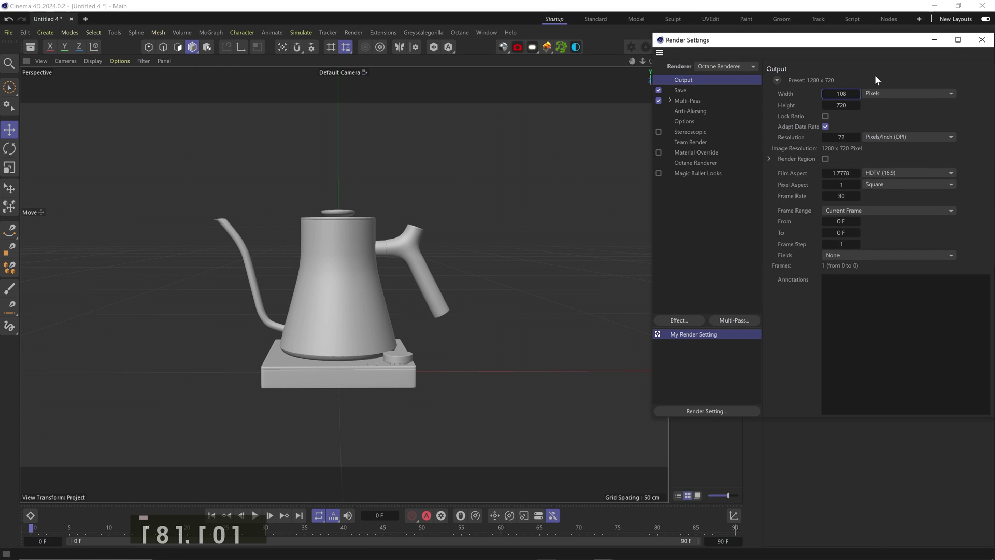
key(Tab)
text(1080)
key(Return)
click(982, 40)
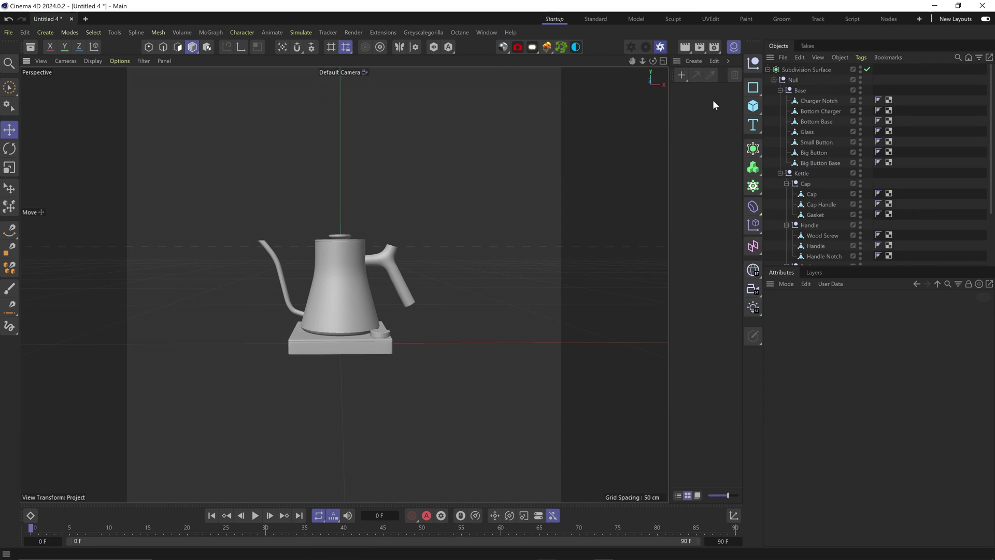
Step: Open the Octane Live Viewer, render the kettle scene in it and dock it beside the viewport
click(661, 47)
click(215, 131)
drag(214, 116, 22, 197)
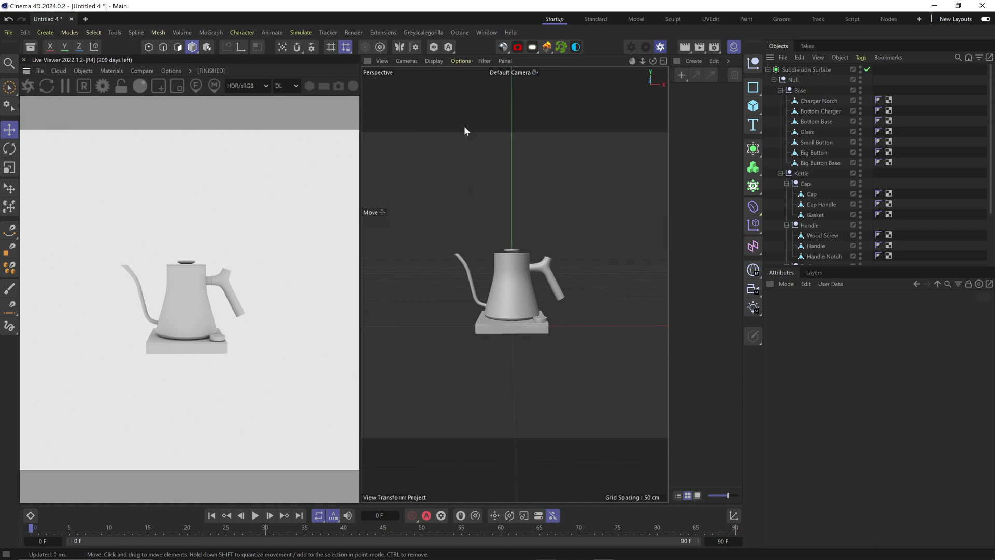
Step: Set the Octane kernel to Path tracing and check the Camera Imager and Denoiser settings
click(575, 47)
click(53, 22)
click(65, 74)
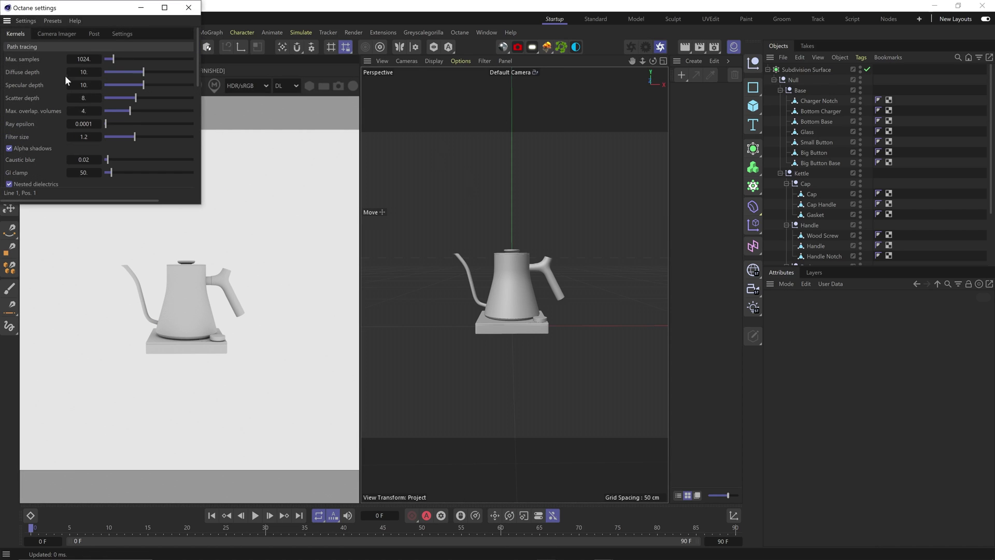
mouse_move(200, 203)
mouse_down()
mouse_move(289, 376)
mouse_move(310, 466)
mouse_up()
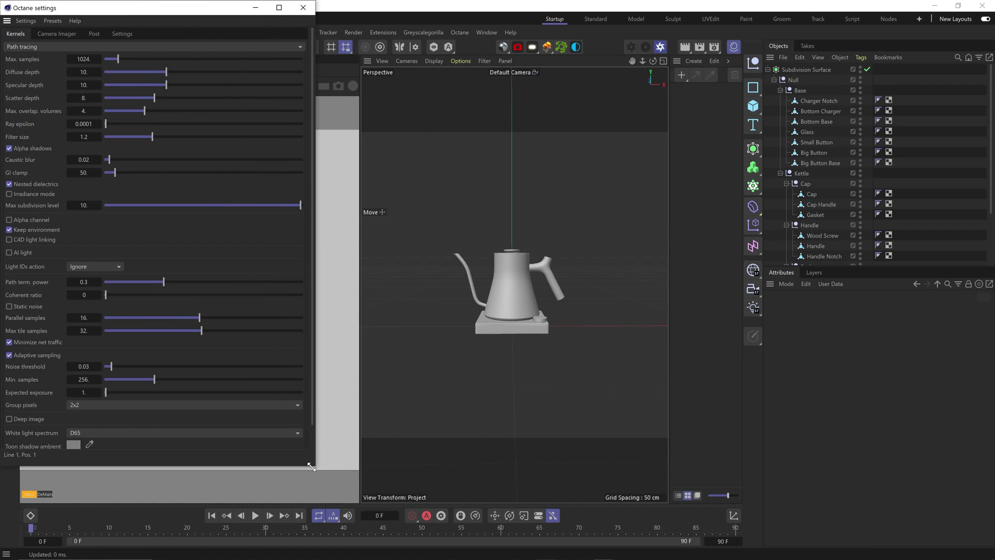
click(62, 35)
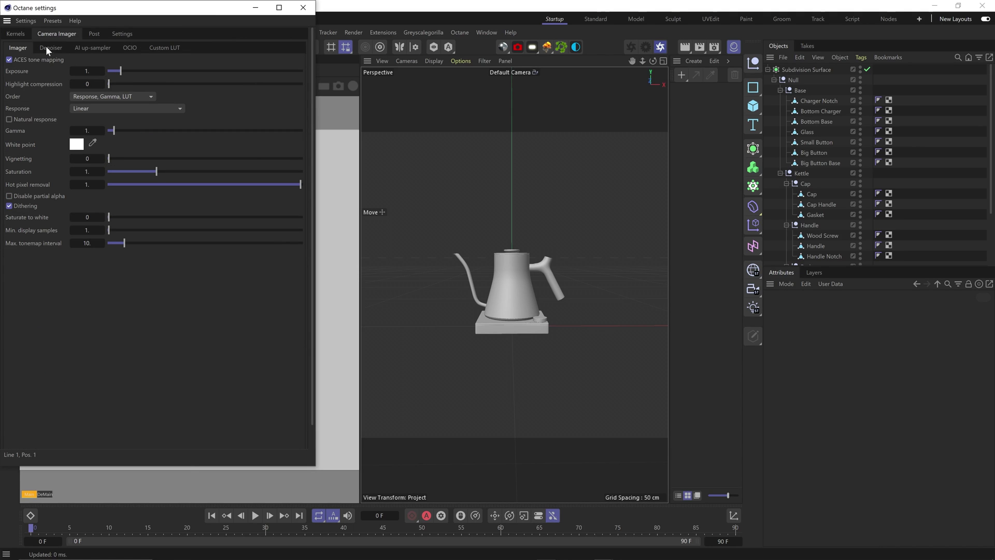
click(51, 47)
click(15, 34)
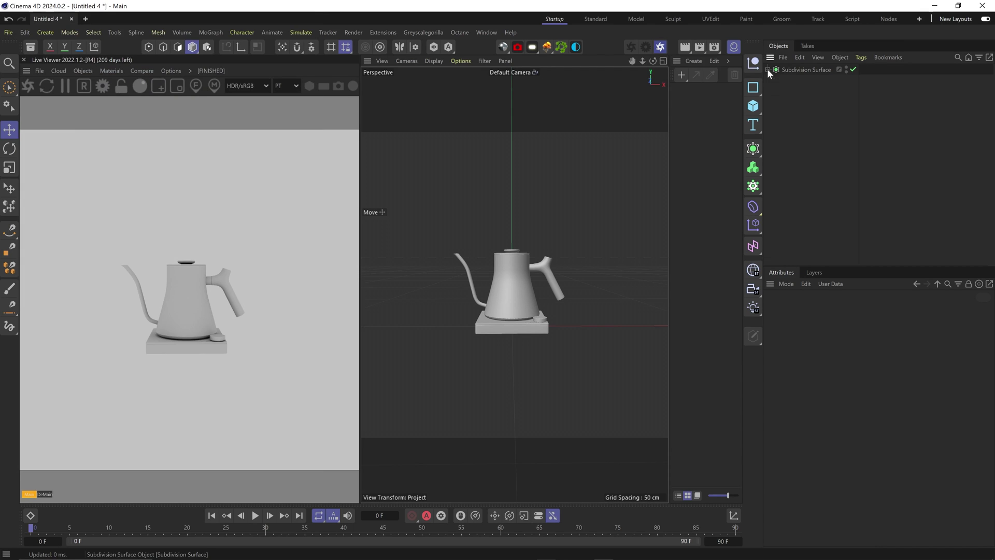
Step: Place a cube beneath the kettle and stretch it sideways so its upper face forms a wide tabletop under the base
drag(524, 290, 525, 450)
middle_click(524, 445)
drag(623, 175, 589, 176)
key(ctrl+z)
drag(575, 129, 575, 168)
drag(438, 384, 466, 404)
drag(454, 353, 390, 405)
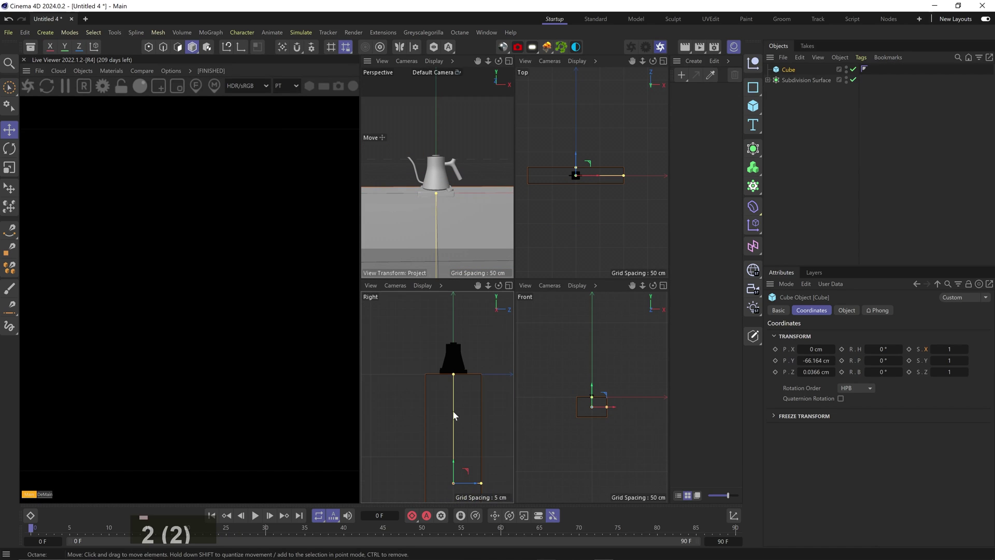
Step: Add an Octane HDRI environment and attach an HDRI Link Plus tag to the OctaneSky
click(580, 46)
right_click(798, 70)
mouse_move(834, 122)
click(772, 127)
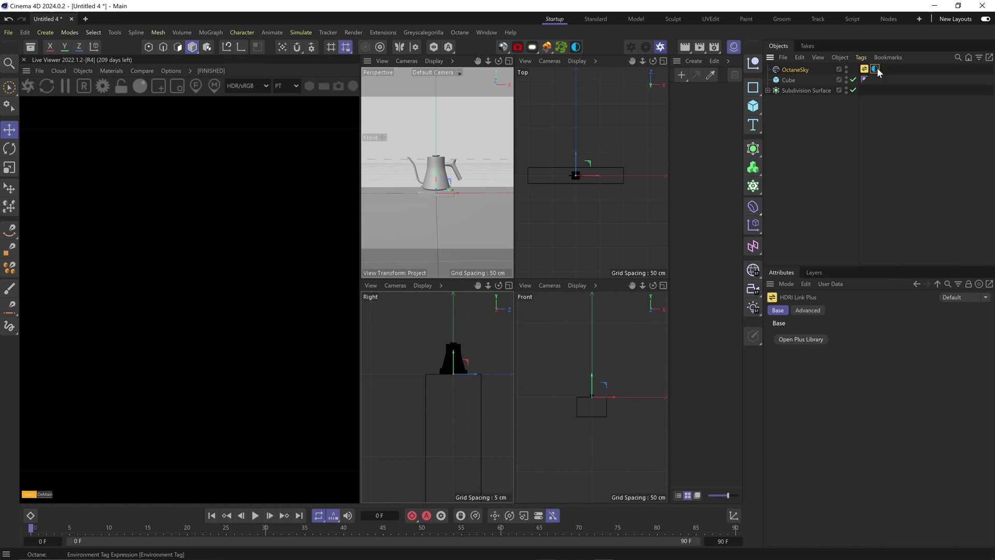
Step: Load the brown photostudio 01 2k HDRI from the Plus Library's user HDRIs into the environment
click(864, 69)
click(813, 340)
scroll(834, 463, down, 5)
double_click(746, 404)
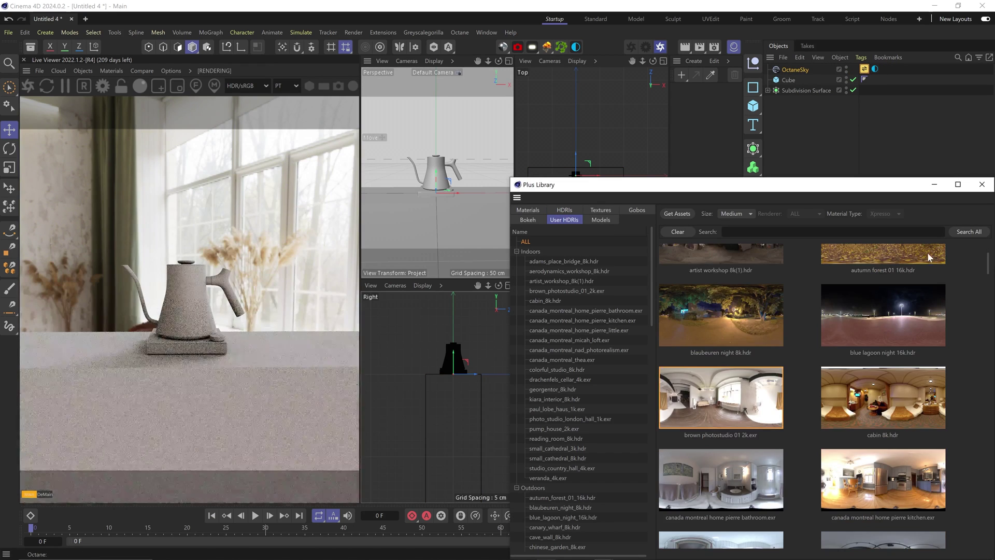
click(984, 184)
Step: Expand the kettle's object hierarchy, create an Octane Universal material and open it in the Octane Node Editor
scroll(435, 126, up, 4)
click(768, 90)
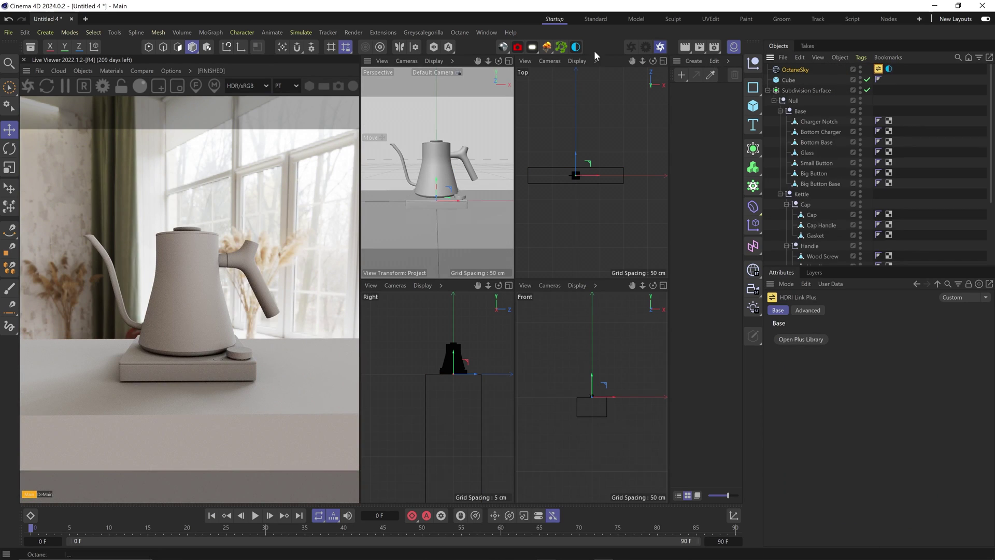
click(506, 46)
double_click(687, 99)
click(710, 217)
click(674, 230)
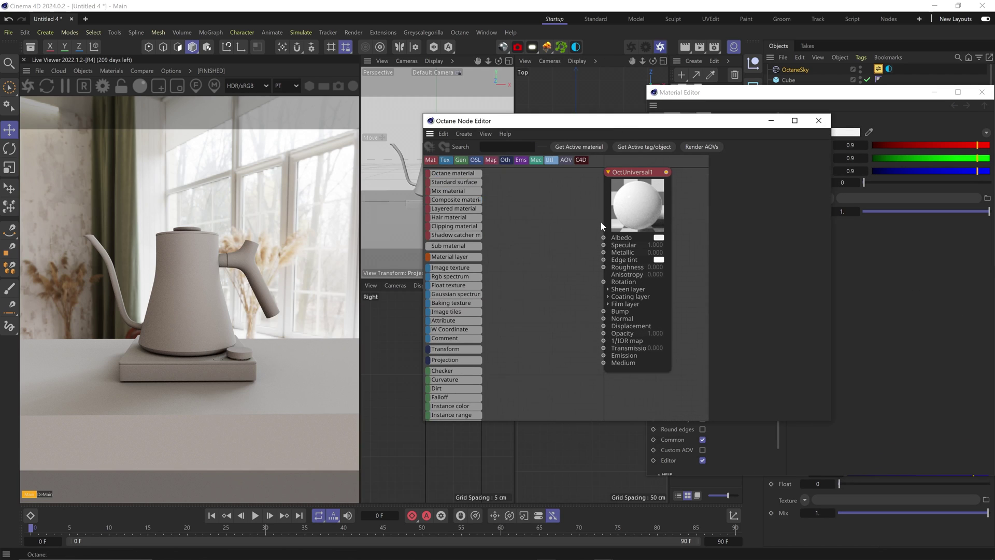
Step: Set the material's albedo to a near-black blue with hue 221°, saturation 11% and value 7%
click(775, 333)
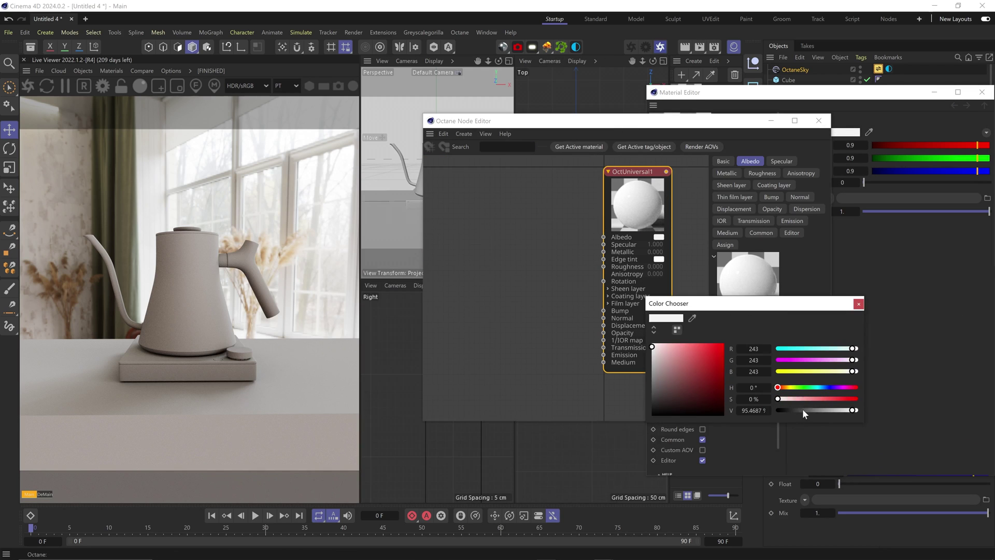
drag(787, 414, 783, 410)
click(827, 388)
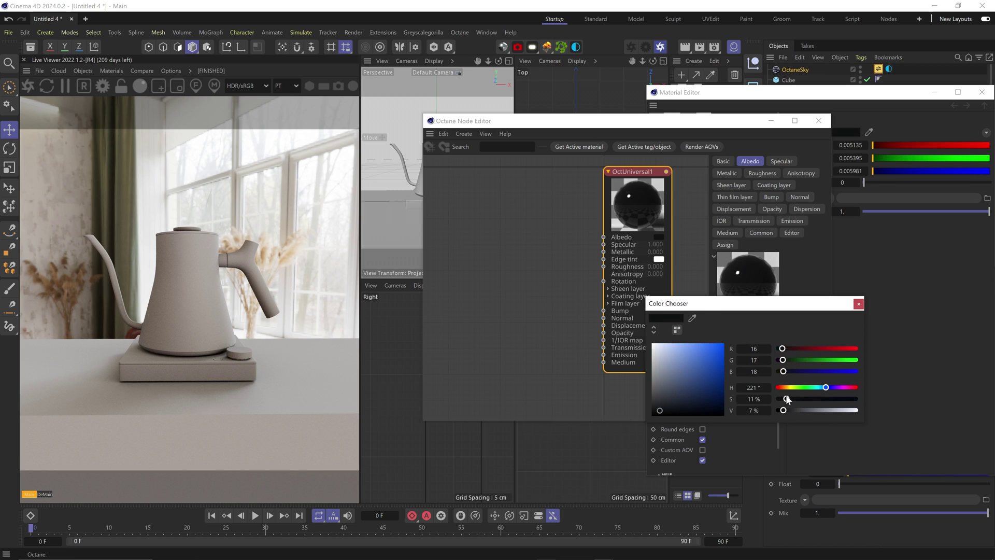
click(859, 305)
Step: Add a Noise node connected to the material's Roughness input and close the Material Editor
mouse_move(451, 245)
scroll(451, 311, down, 5)
drag(452, 377, 479, 244)
click(981, 93)
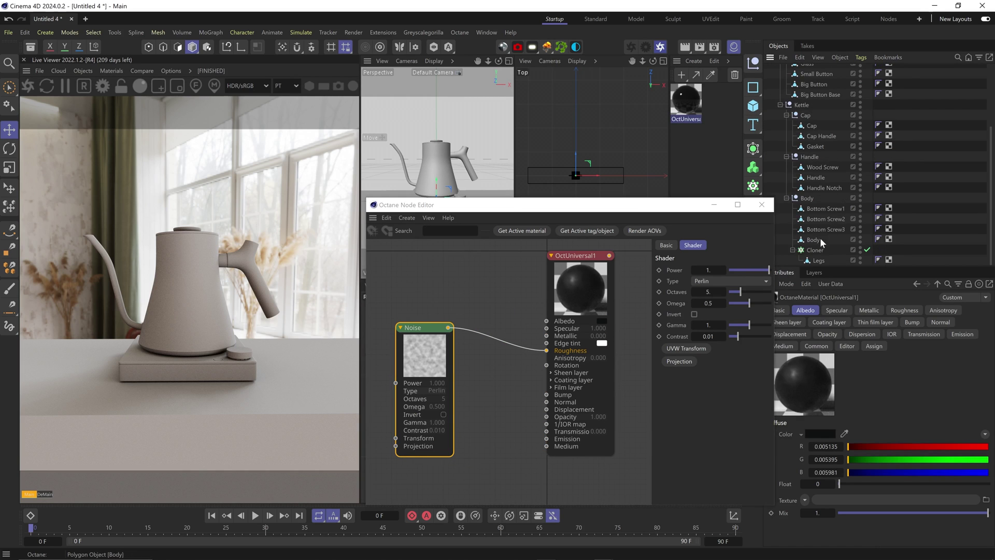
Step: Select the kettle's Body and turn the Top viewport into a shaded perspective view framed on it
click(818, 241)
drag(565, 206, 543, 291)
click(572, 60)
click(583, 84)
click(556, 61)
click(573, 166)
key(2)
drag(581, 154, 654, 179)
key(3)
drag(571, 237, 579, 202)
Step: Start Ring Selection on the Body in polygon mode and set the project's view clipping to Small
click(178, 47)
key(2)
drag(584, 264, 582, 197)
key(u)
key(b)
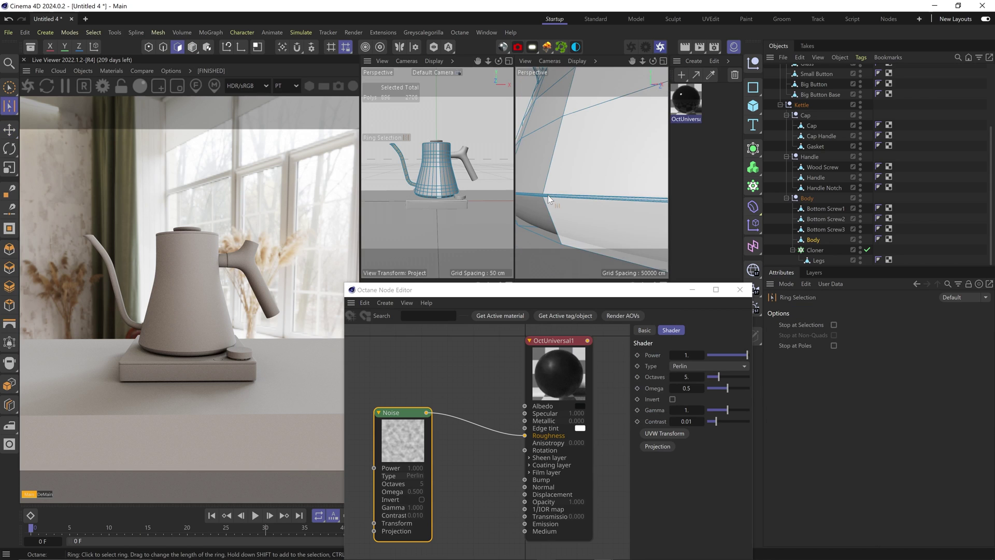
key(ctrl+d)
Step: Ring-select the narrow polygon loop near the Body's lower edge and add a further ring to the selection
key(2)
drag(574, 214, 601, 241)
key(3)
click(549, 200)
key(2)
key(1)
key(3)
drag(535, 161, 569, 122)
key(1)
drag(569, 122, 533, 207)
key(2)
key(2)
key(3)
shift+click(604, 171)
key(2)
Step: Isolate the Body in the viewports and disable the Subdivision Surface
key(1)
drag(534, 207, 580, 201)
key(2)
key(1)
key(3)
key(1)
click(434, 47)
key(3)
key(2)
drag(580, 201, 614, 214)
scroll(861, 124, up, 3)
click(868, 90)
Step: Extend the polygon selection with Fill Selection to the outer surface of the Body and spout, and apply OctUniversal1 to it
key(3)
shift+click(606, 197)
key(2)
key(3)
key(2)
key(u)
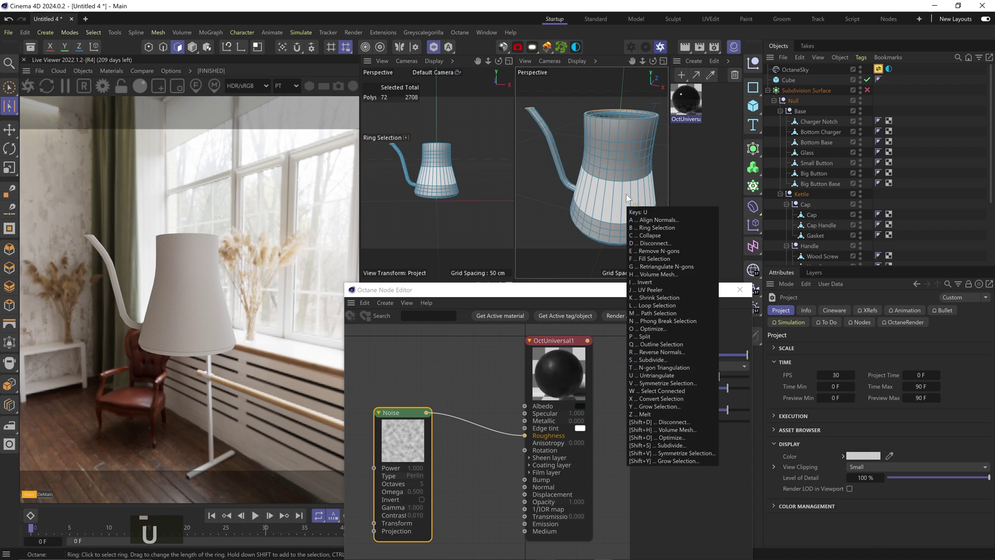
key(f)
shift+click(622, 175)
drag(686, 101, 612, 195)
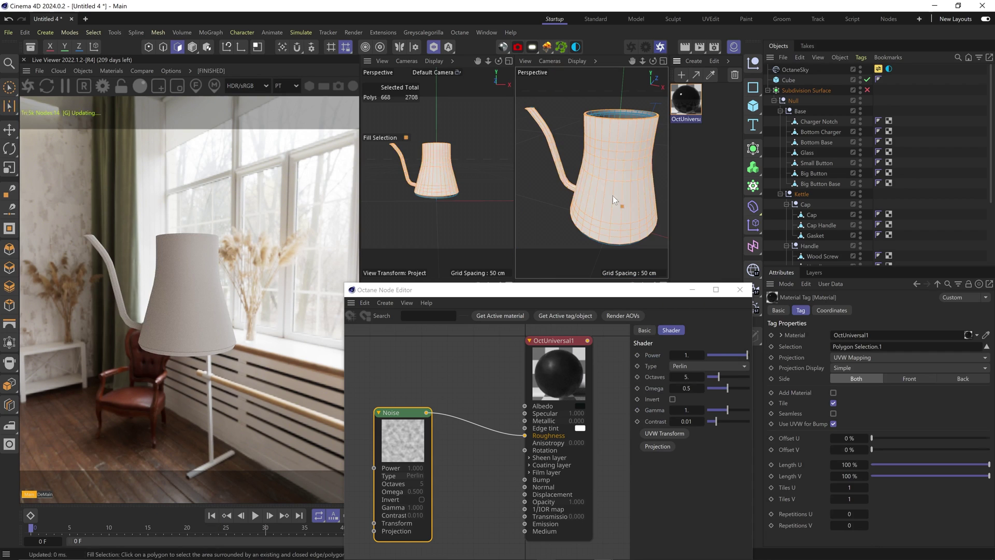
Step: Rotate the HDRI environment to a RotX of about -0.2558
scroll(427, 157, up, 3)
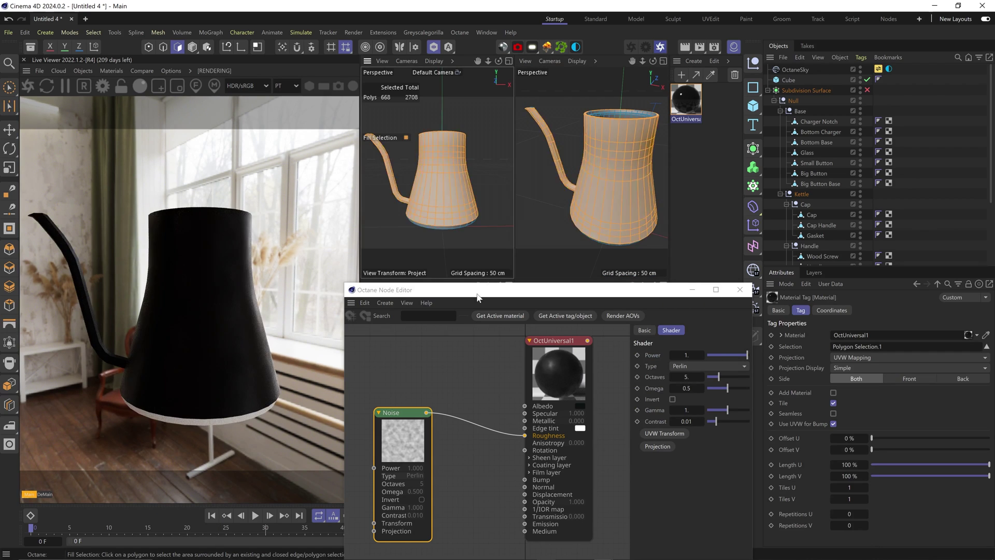
click(888, 69)
drag(921, 413, 902, 407)
Step: Add a UVW Transform node to the Noise node
middle_drag(480, 430, 562, 385)
drag(485, 367, 432, 357)
click(666, 434)
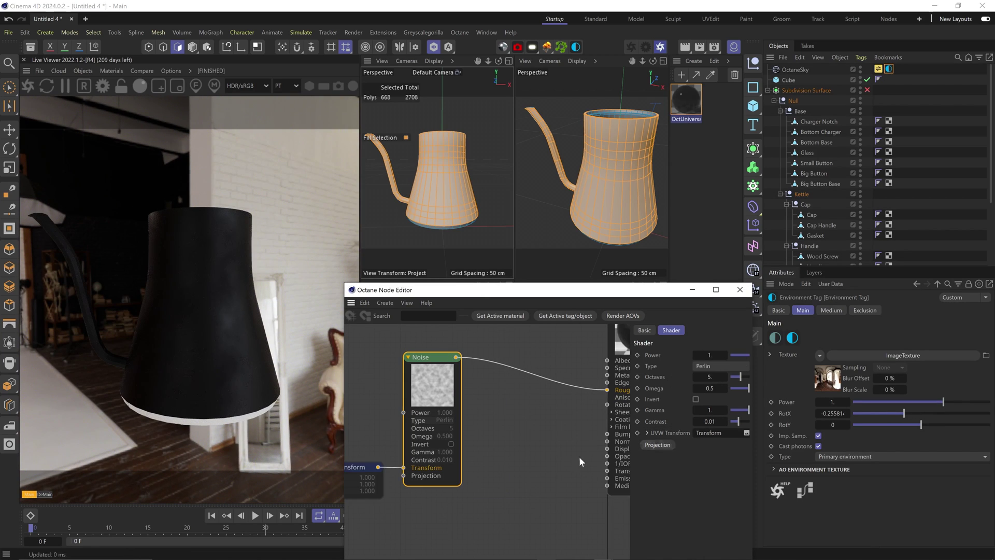
click(457, 438)
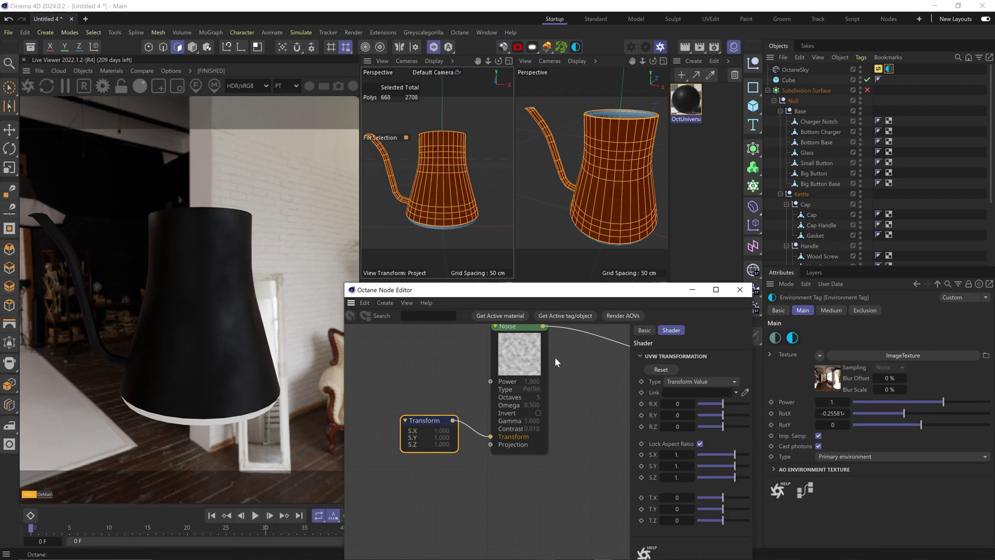
Step: Add a Texture Projection node to the Noise node and set its projection to XYZ to UVW
click(534, 368)
click(656, 446)
middle_drag(451, 458, 491, 431)
drag(491, 431, 402, 484)
middle_drag(401, 483, 422, 512)
key(ctrl+z)
click(721, 355)
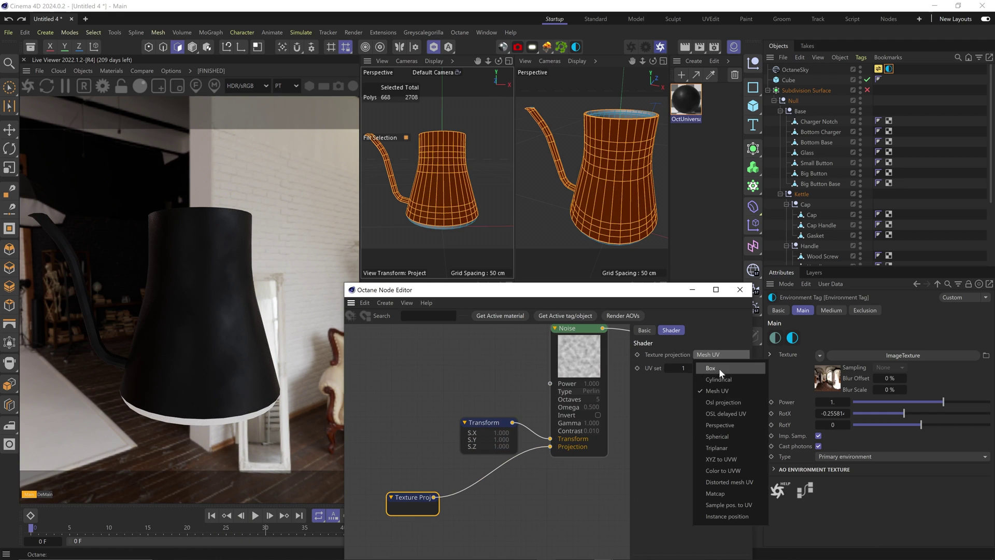
click(729, 458)
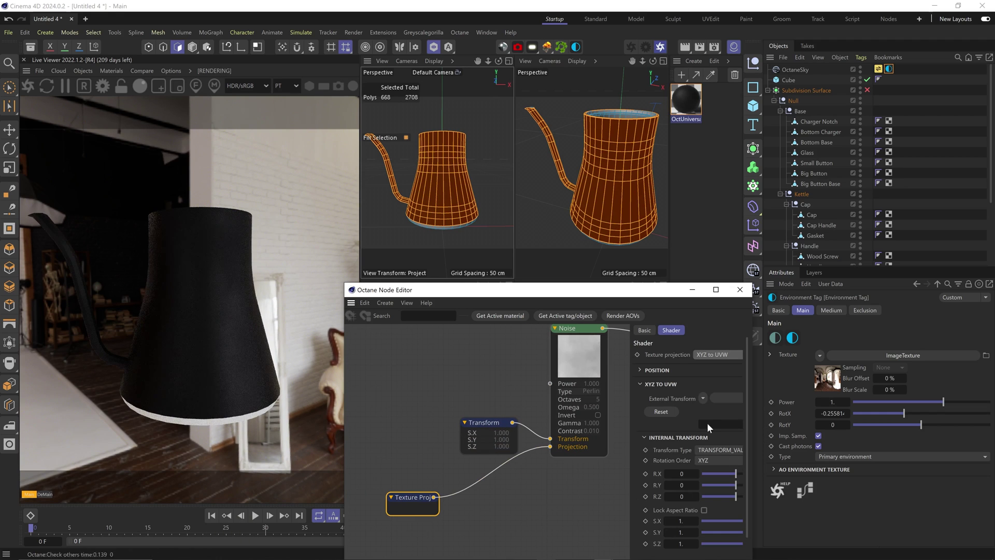
Step: Scale the Transform node uniformly to about 0.032 and set the Noise omega to about 0.836
click(487, 426)
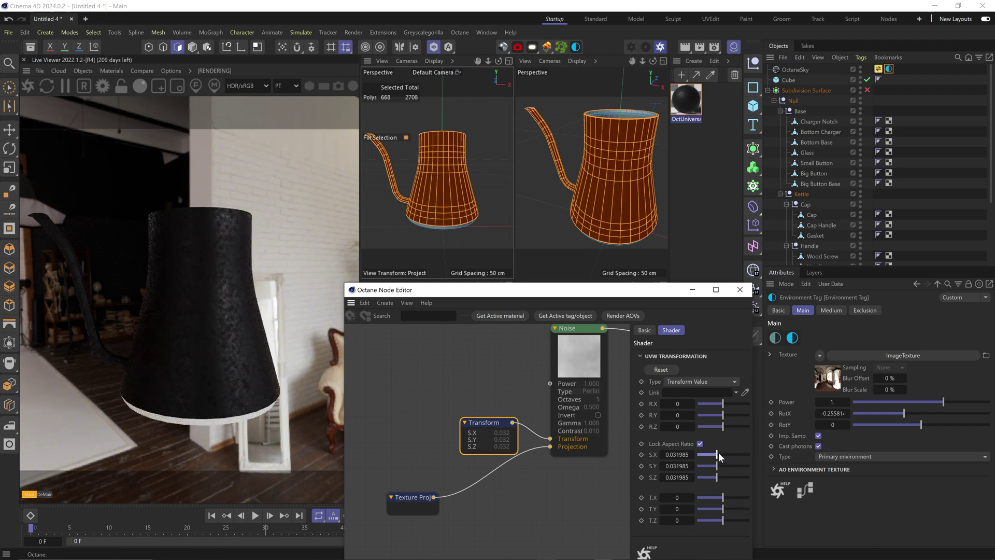
middle_drag(589, 350, 535, 370)
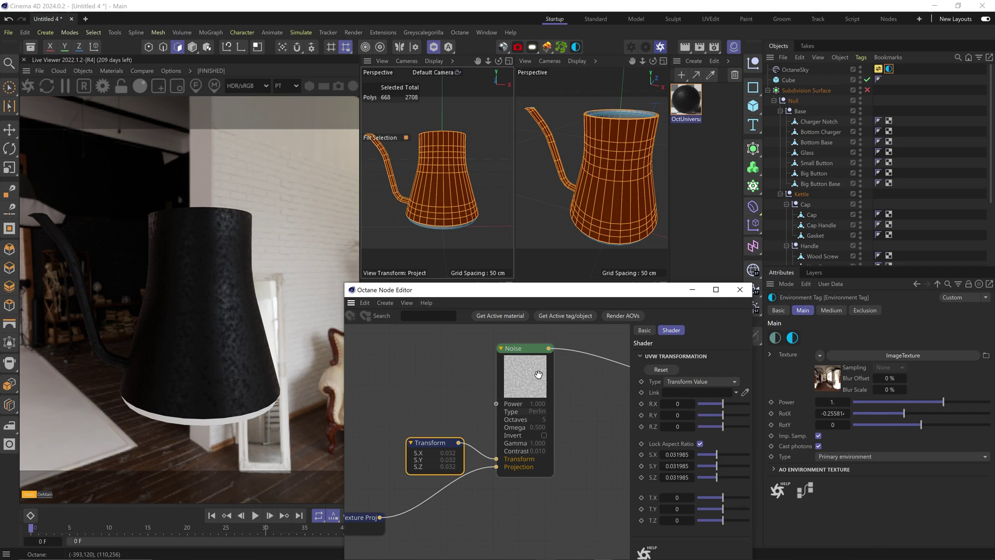
click(535, 370)
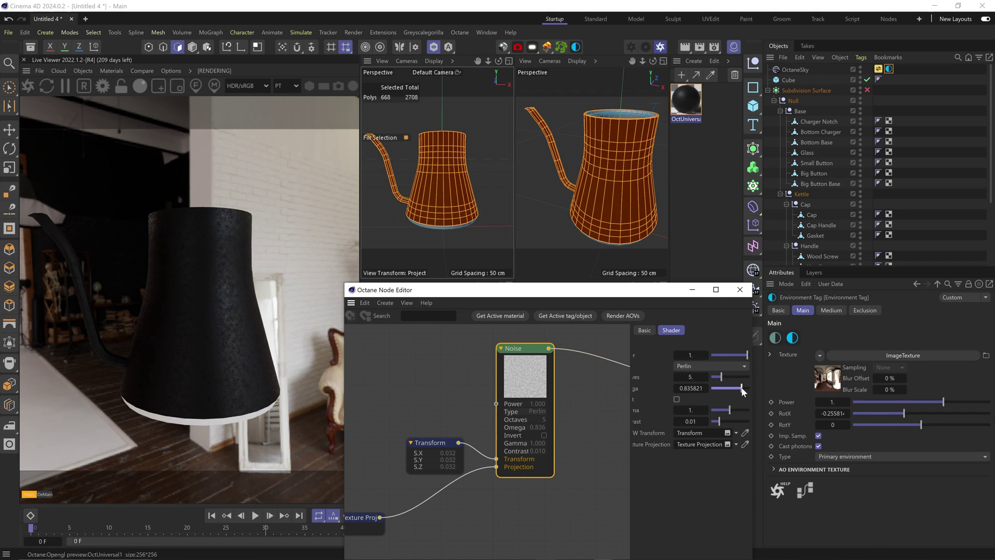
Step: Solo the Noise node, set its gamma to about 6.469 and the uniform Transform scale to about 0.0505
right_click(523, 363)
click(539, 374)
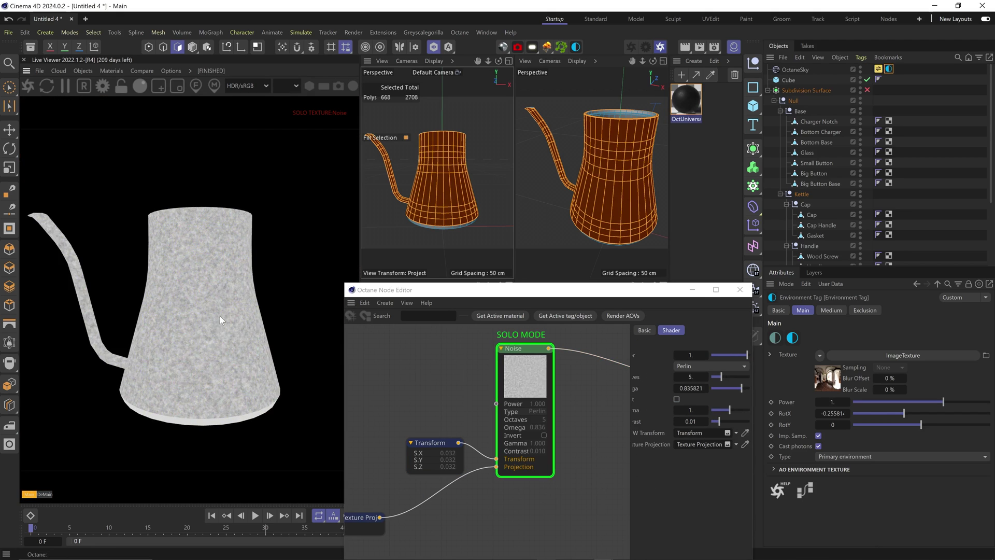
drag(727, 409, 738, 409)
click(428, 443)
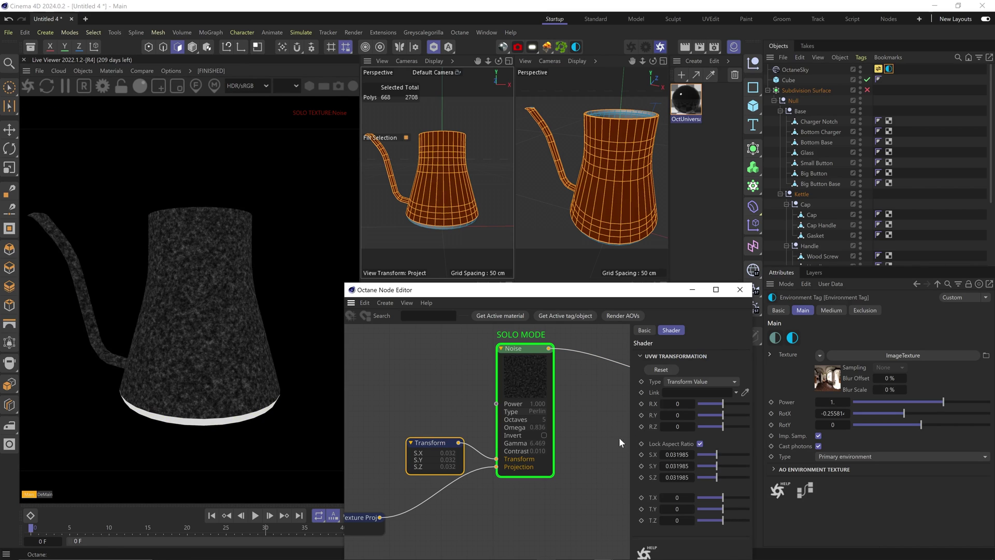
drag(716, 456, 721, 460)
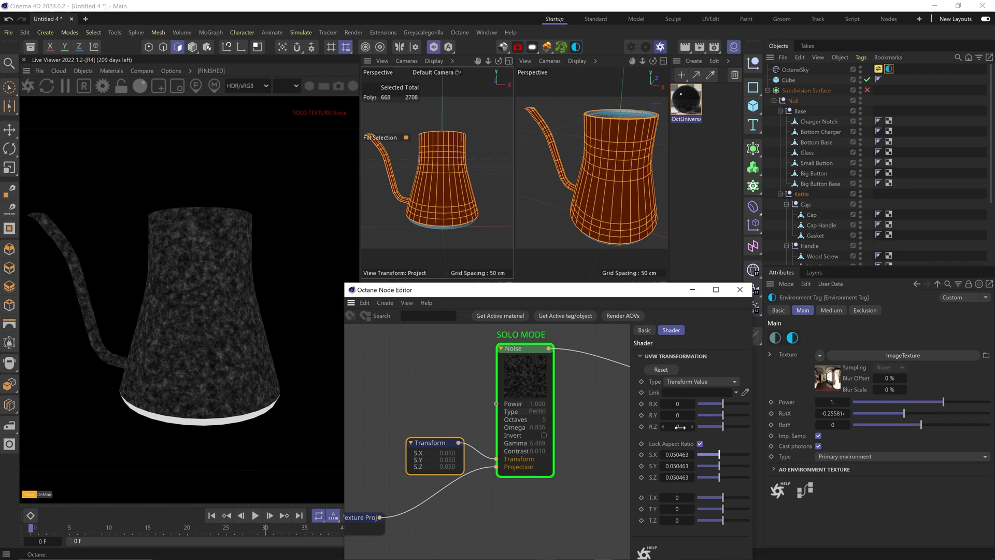
Step: Insert an Octane Gradient node between the Noise node and the material's Roughness input
middle_drag(575, 388, 470, 418)
mouse_move(380, 484)
scroll(381, 481, down, 6)
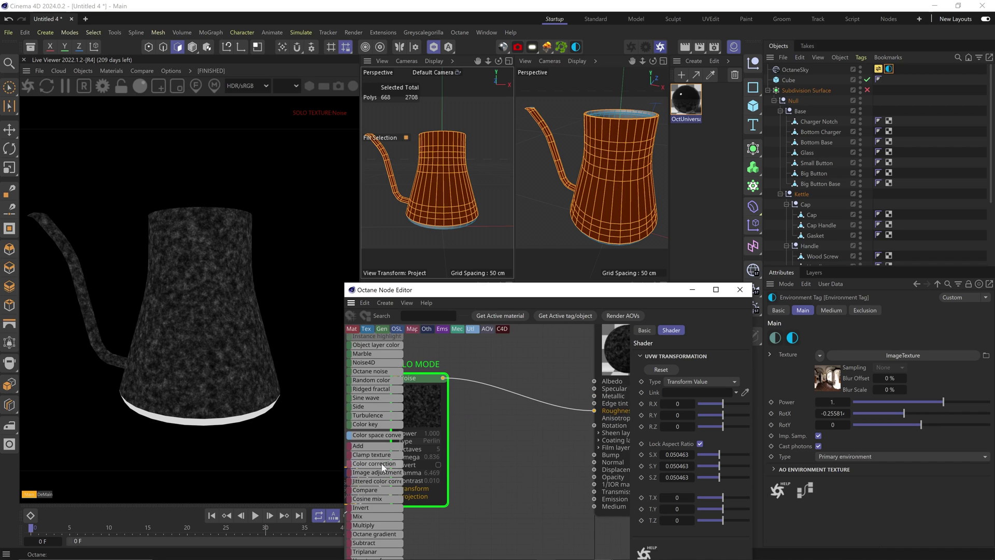
drag(387, 486, 481, 384)
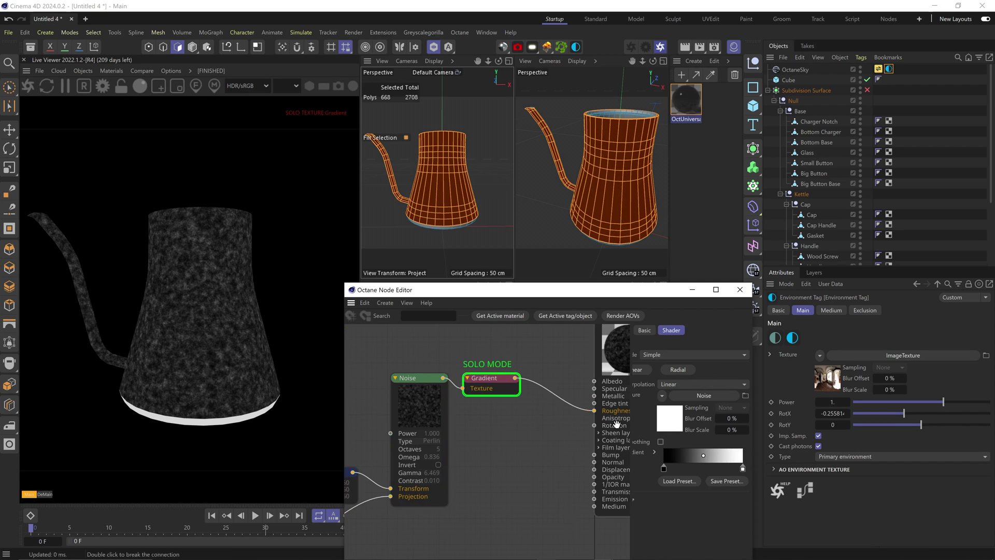
Step: Lighten the gradient's black knot to a grey and leave solo mode
double_click(664, 469)
click(670, 512)
click(708, 532)
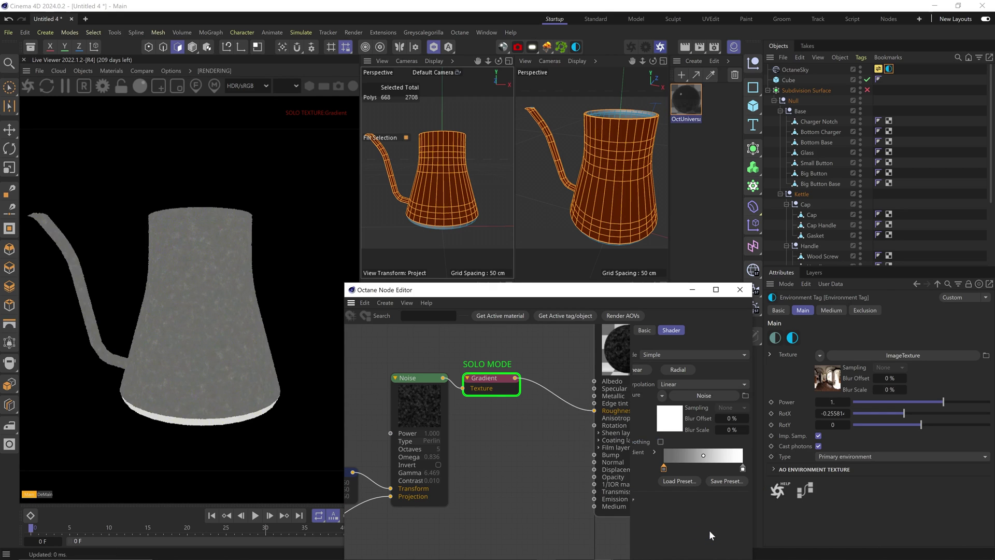
alt+right_click(512, 392)
double_click(664, 469)
click(709, 522)
Step: Set the Universal material's Dielectric IOR to 1.5
middle_drag(564, 438, 538, 429)
click(601, 347)
click(642, 390)
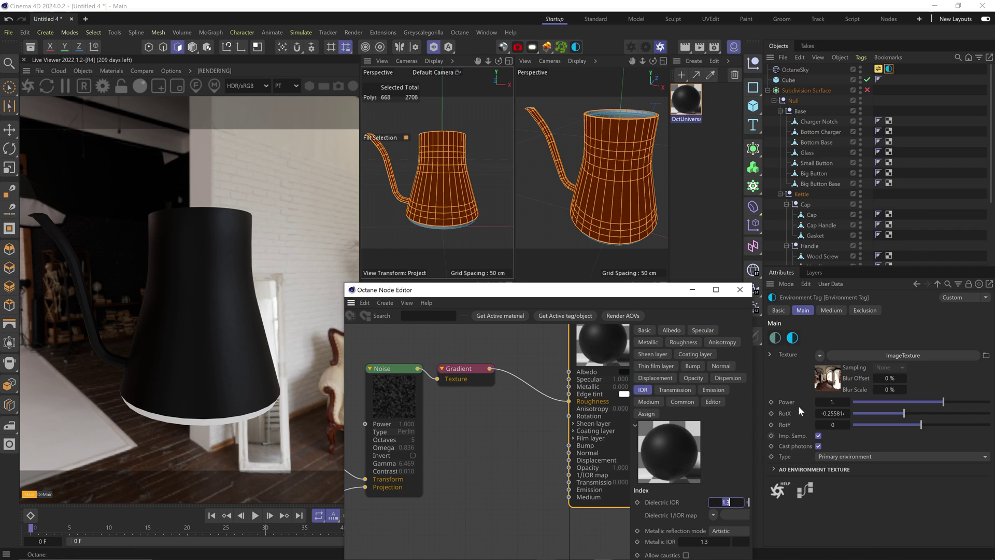
text(1.5)
key(Return)
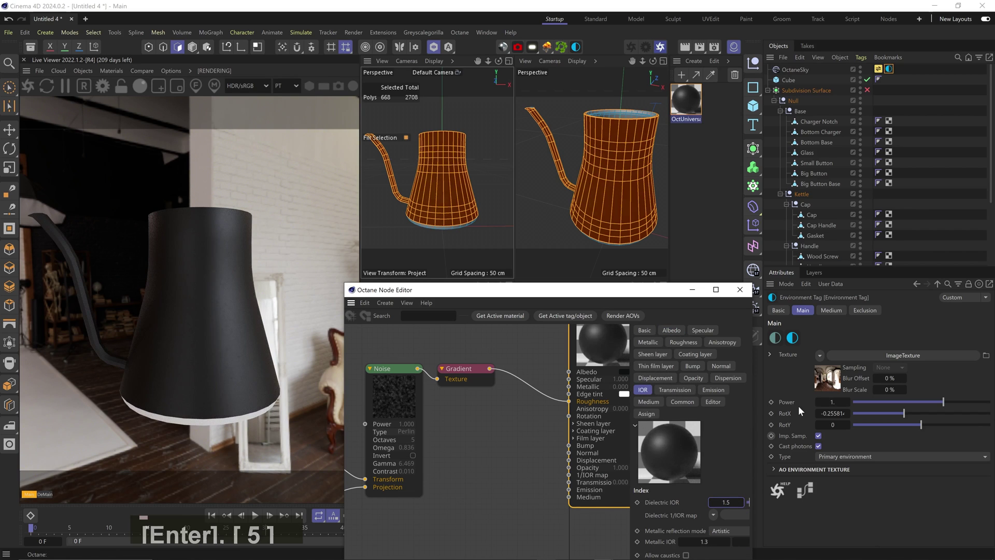
Step: Duplicate the Noise node, connect the copy to the material's Bump input and add a UVW Transform to it
key(ctrl+shift+a)
scroll(446, 166, up, 5)
scroll(446, 164, down, 5)
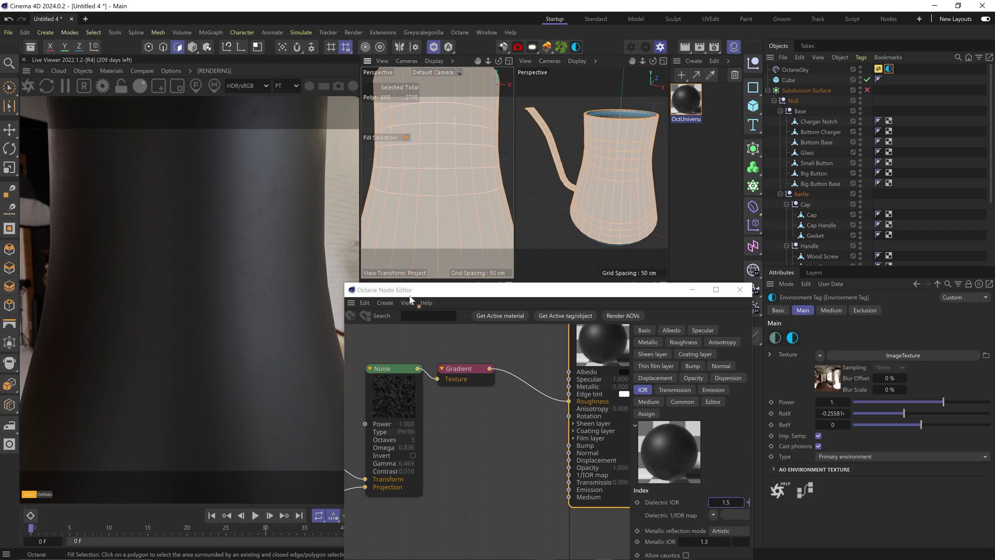
click(442, 183)
scroll(517, 425, down, 3)
ctrl+drag(500, 364, 464, 451)
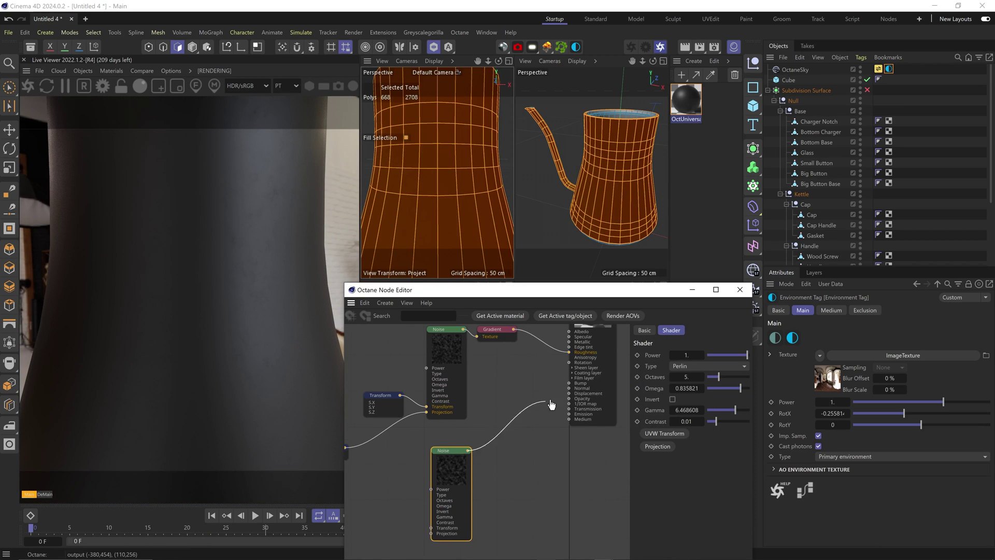
click(680, 432)
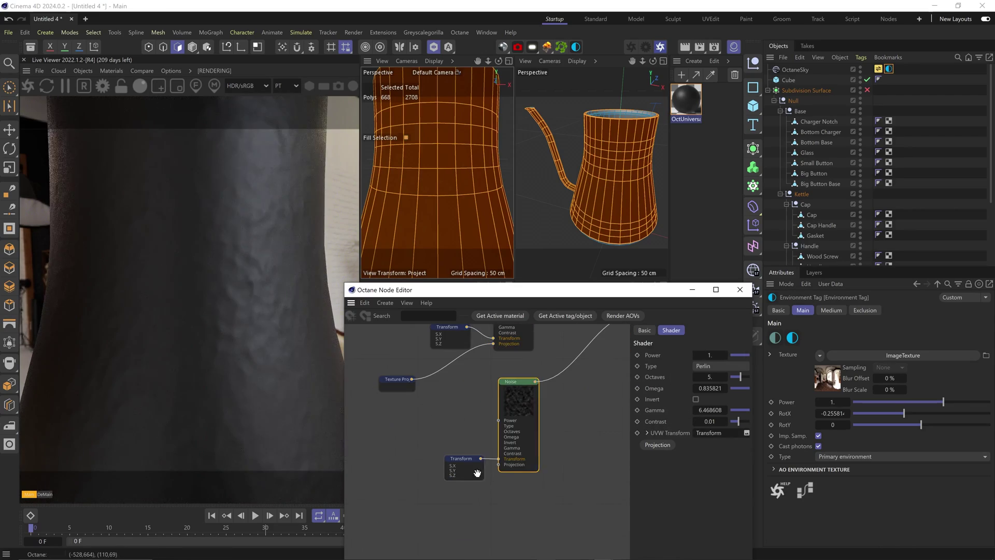
Step: Solo the bump Noise, set its omega to about 0.463 and uniform Transform scale to about 1.668, and leave solo mode
drag(742, 453, 737, 452)
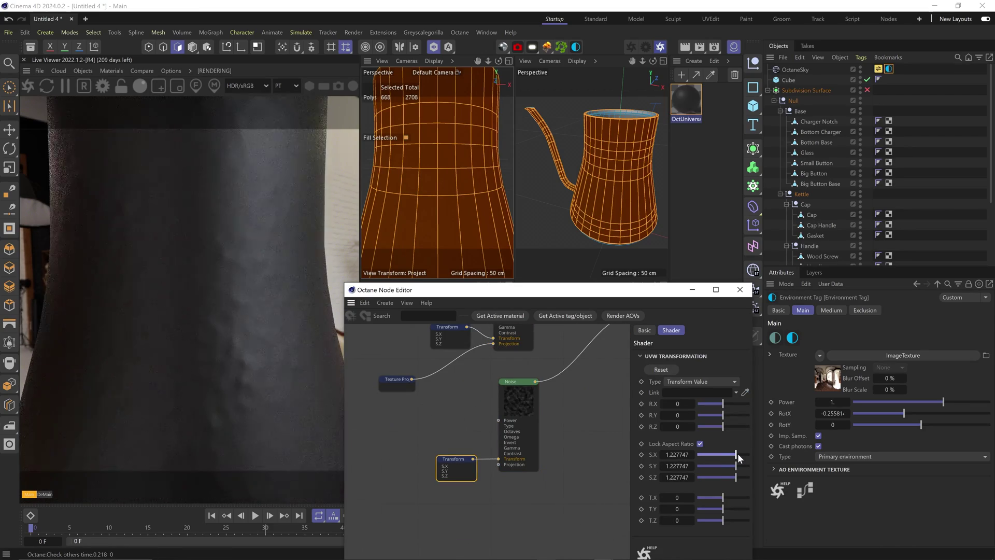
scroll(460, 225, down, 5)
right_click(523, 403)
click(532, 412)
click(726, 365)
click(725, 374)
drag(723, 457, 701, 456)
click(723, 391)
click(455, 469)
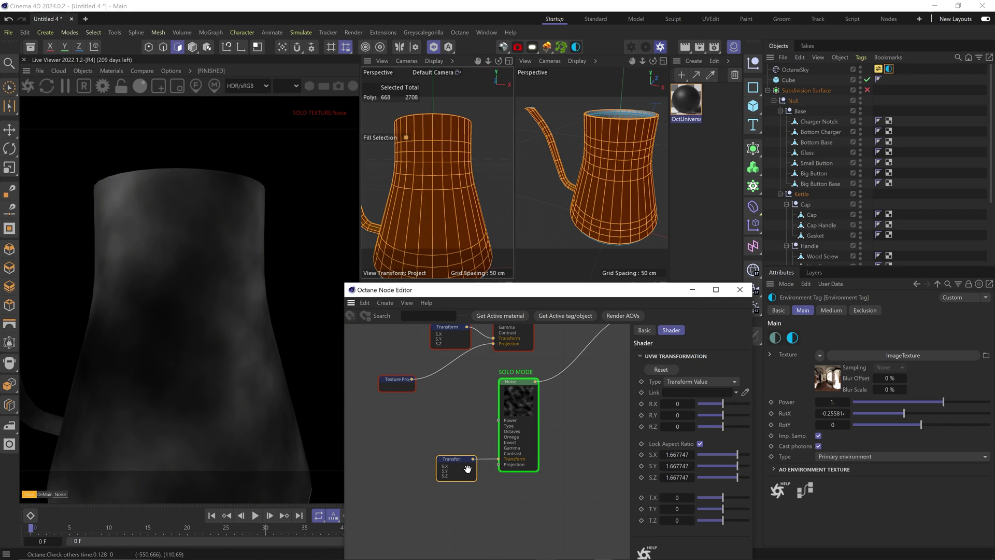
click(524, 411)
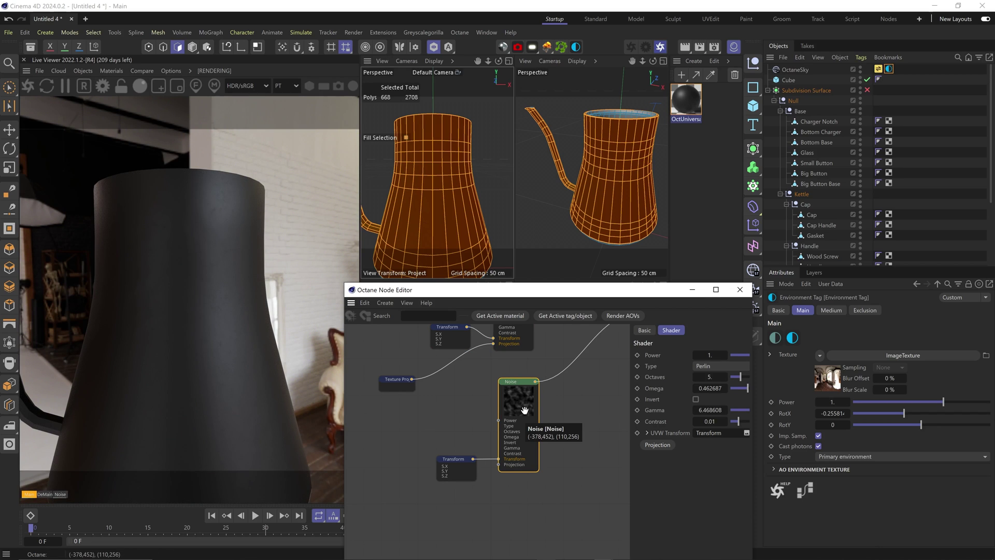
Step: Duplicate the bump Noise node below itself, solo the original and feed the existing Texture Projection into its Projection input
drag(524, 411, 471, 528)
middle_drag(470, 509, 519, 523)
double_click(513, 456)
drag(460, 393, 496, 503)
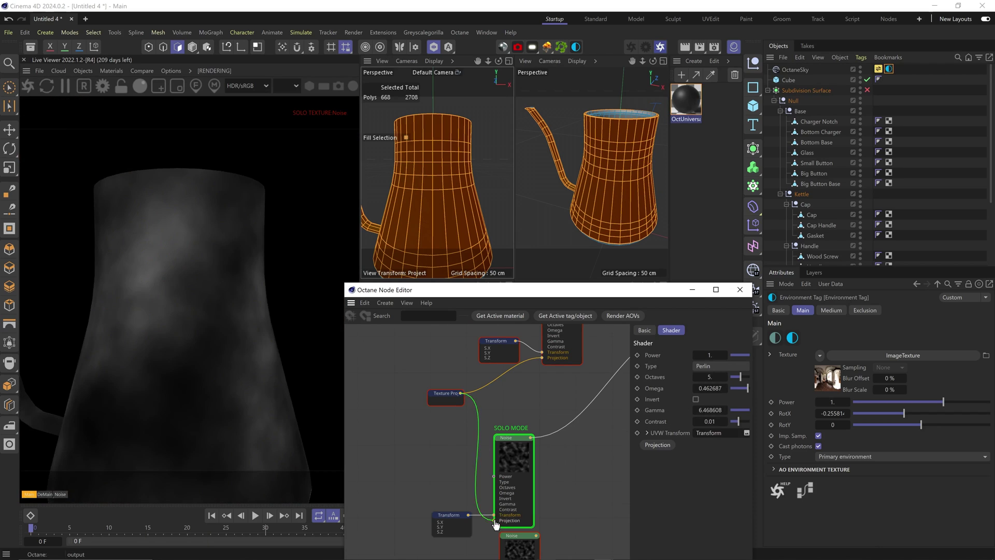
click(496, 520)
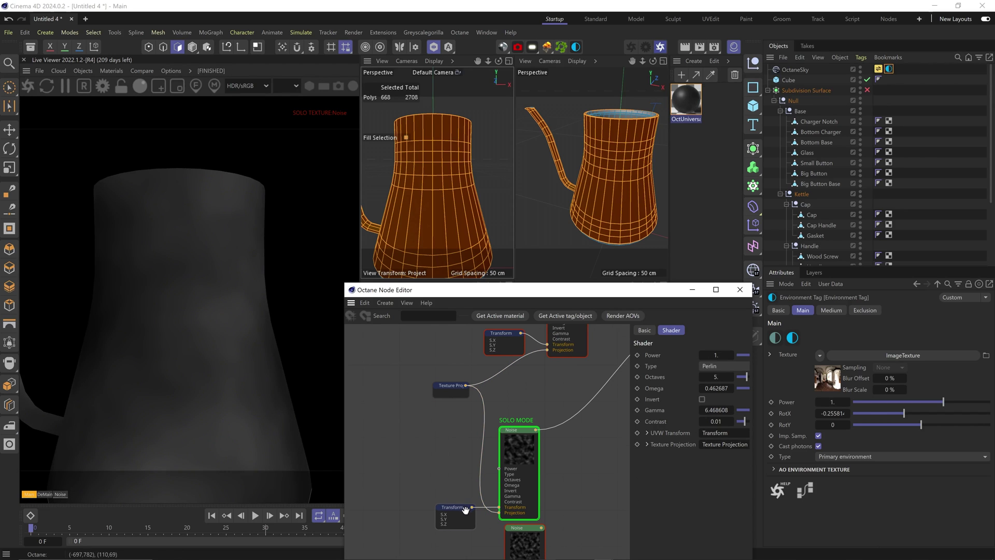
Step: Reduce the large bump noise's Transform scale and link the shared Texture Projection to the second bump Noise
drag(733, 457, 728, 457)
scroll(452, 367, down, 3)
drag(534, 538, 440, 409)
drag(495, 403, 523, 386)
drag(438, 362, 388, 392)
scroll(546, 469, up, 2)
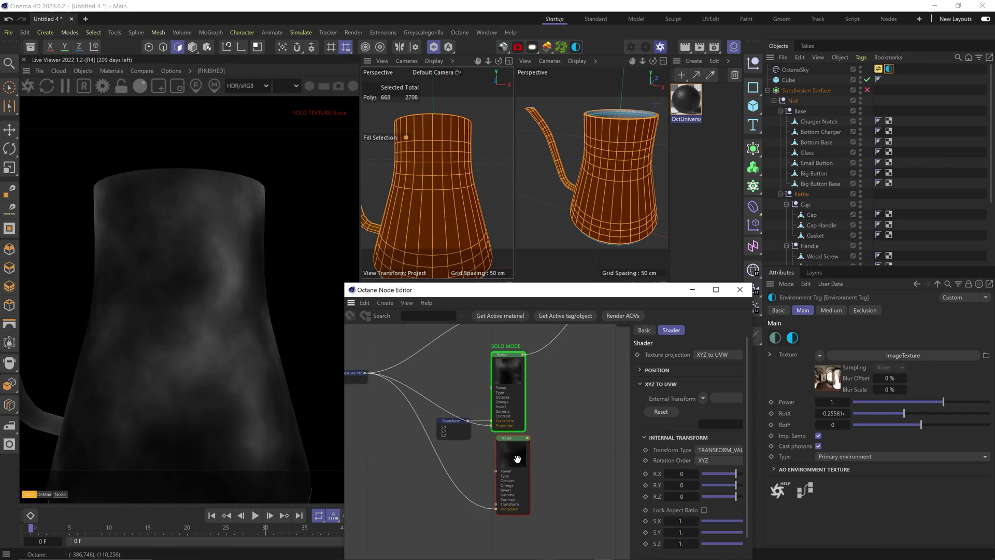
Step: Connect the second bump Noise to the Bump input, give it its own UVW Transform and solo it
drag(515, 460, 512, 458)
middle_drag(512, 458, 449, 534)
drag(462, 513, 550, 359)
middle_drag(523, 446, 595, 352)
click(680, 434)
click(519, 443)
key(alt+w)
click(472, 489)
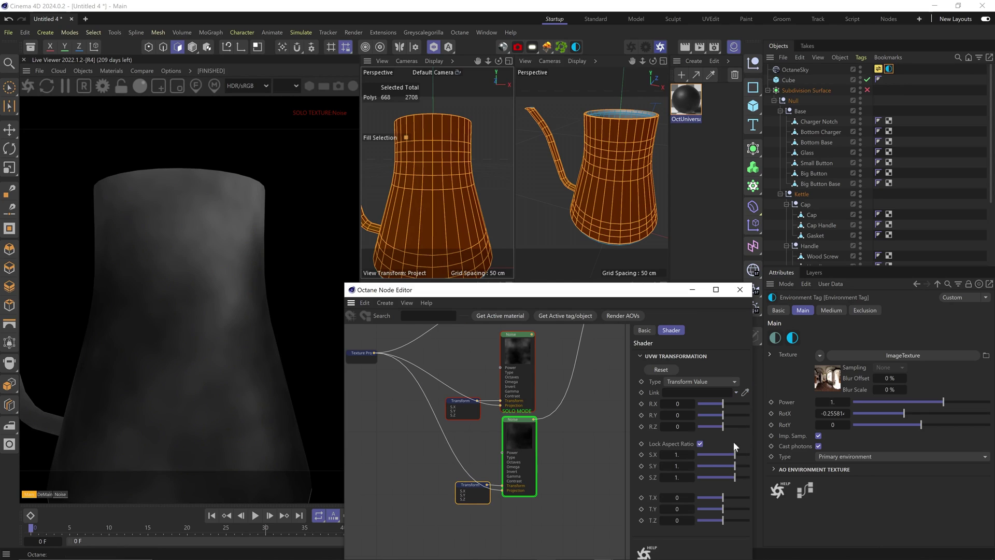
Step: Set the second bump Noise's uniform Transform scale to about 0.0033 and gamma to about 3.47, and leave solo mode
drag(738, 454, 704, 459)
scroll(439, 173, up, 5)
scroll(443, 181, down, 2)
click(443, 180)
scroll(443, 180, up, 2)
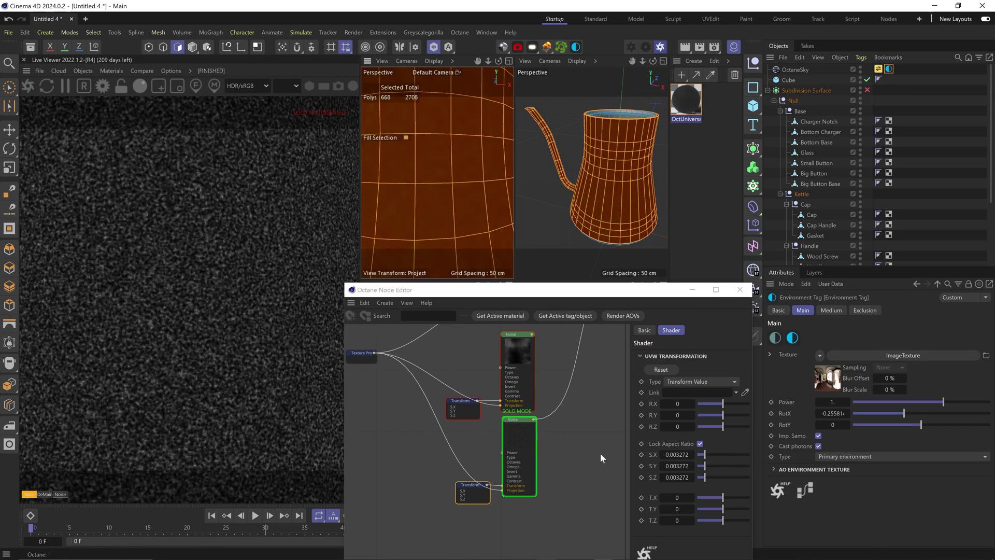
click(522, 439)
drag(745, 413, 744, 410)
right_click(534, 441)
click(552, 424)
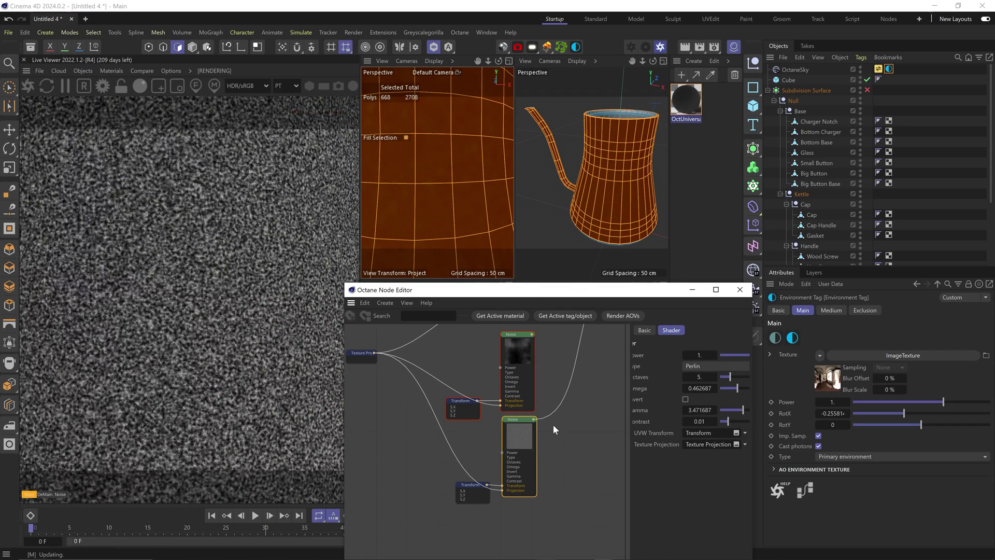
Step: Insert a Gradient node between the fine bump Noise and the material's Bump input
scroll(440, 179, down, 3)
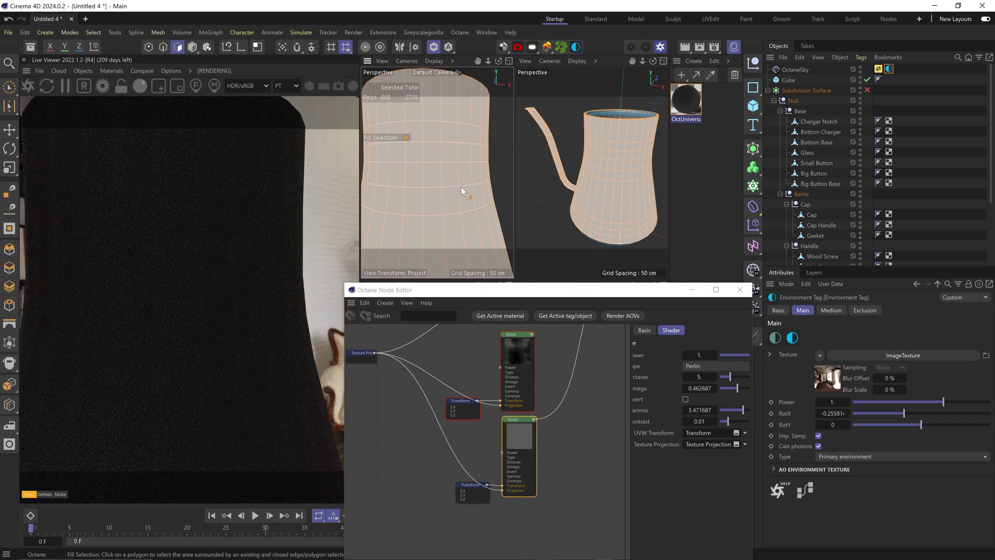
scroll(481, 184, up, 5)
click(481, 185)
middle_drag(577, 440, 522, 442)
mouse_move(377, 489)
alt+drag(376, 488, 517, 488)
Step: Darken the bump gradient's white knot to a near-black grey
double_click(750, 467)
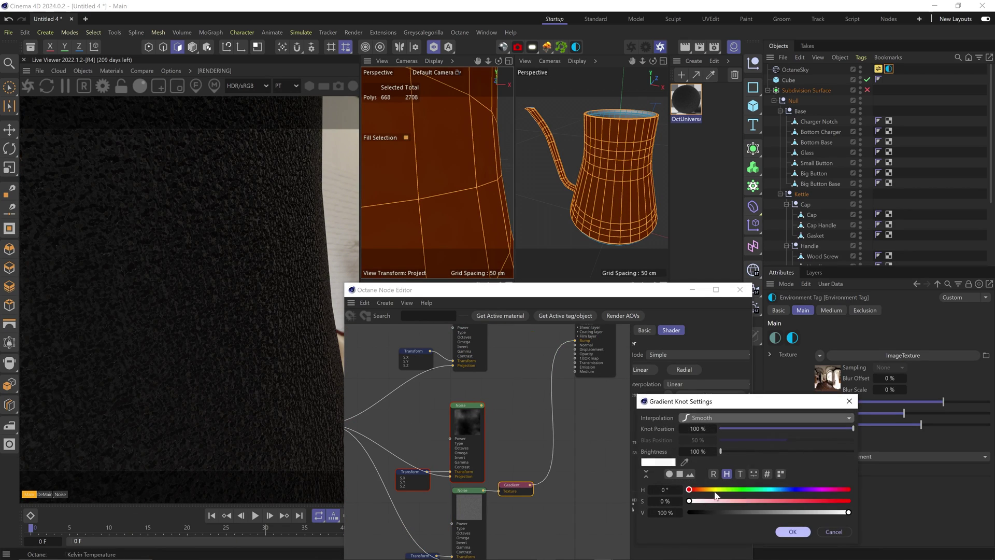
click(698, 513)
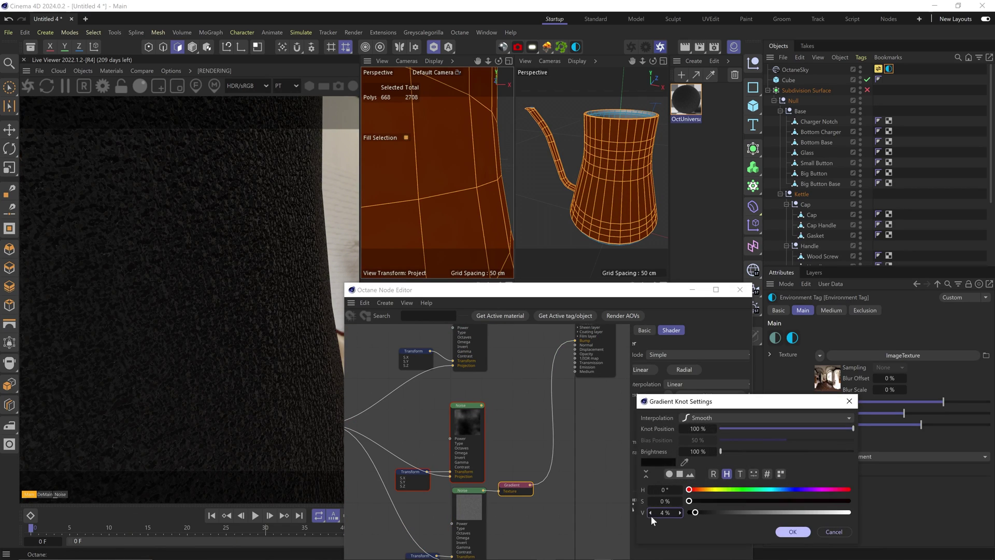
click(792, 532)
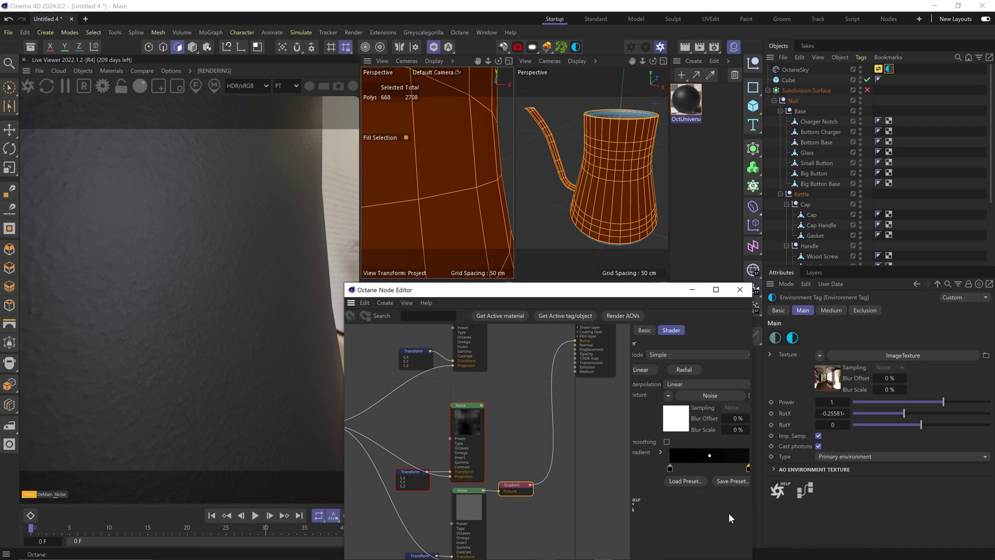
drag(729, 512, 749, 472)
double_click(749, 473)
click(772, 529)
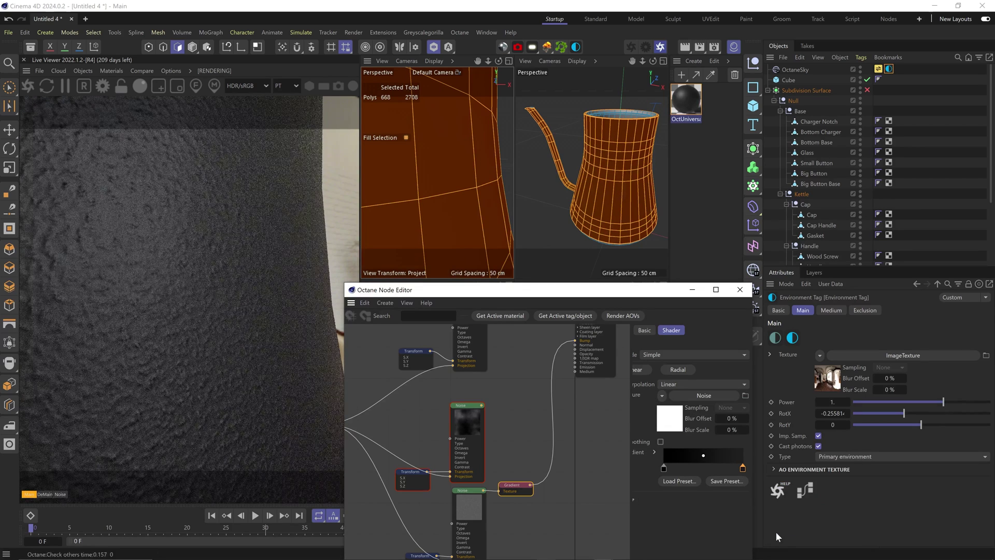
Step: Adjust the fine bump Noise's uniform Transform scale, set its gamma to about 1.56 and its type to Circular
middle_drag(537, 529, 581, 468)
click(480, 493)
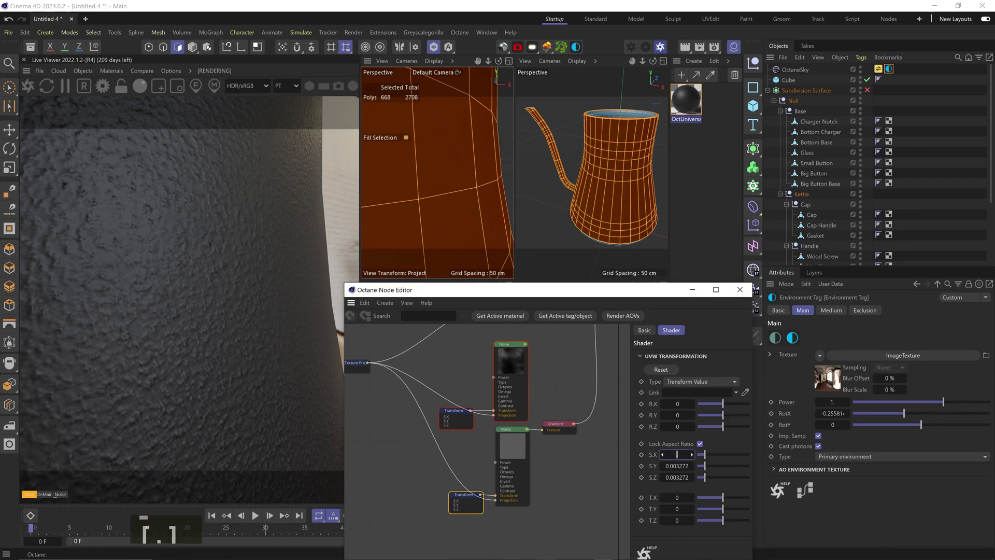
key(Return)
click(493, 498)
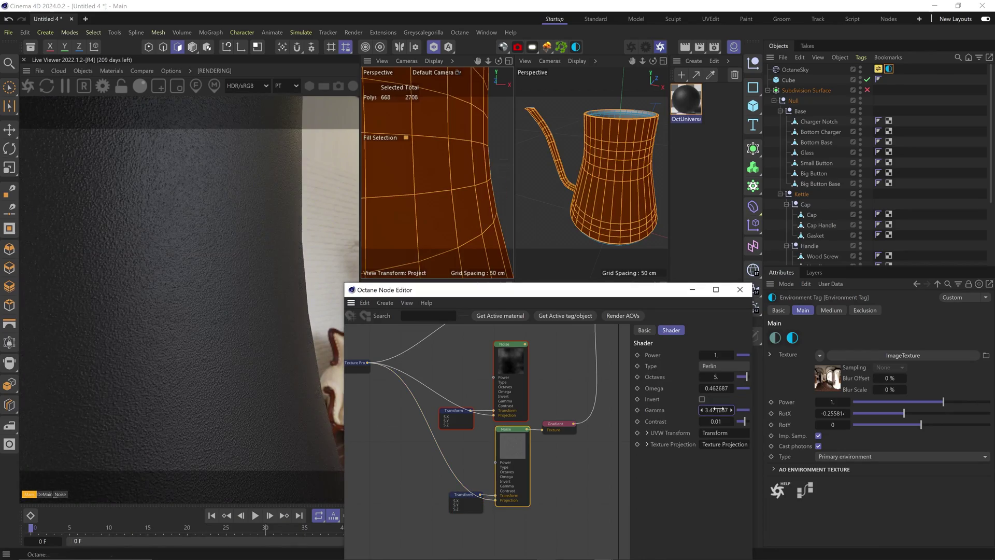
drag(717, 408, 713, 409)
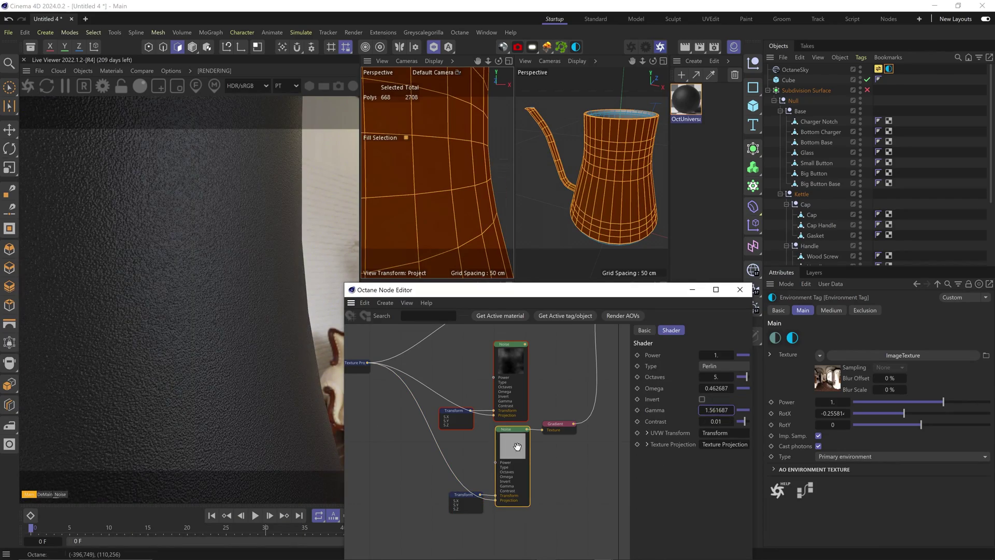
click(698, 403)
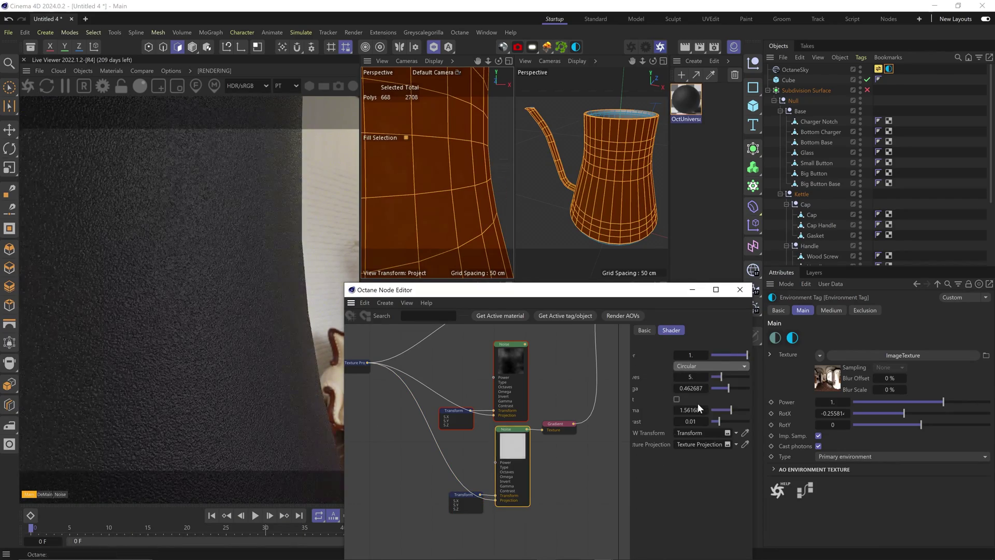
Step: Combine the large bump Noise and the fine noise's Gradient in an Add node connected to the Bump input
middle_drag(563, 403, 520, 449)
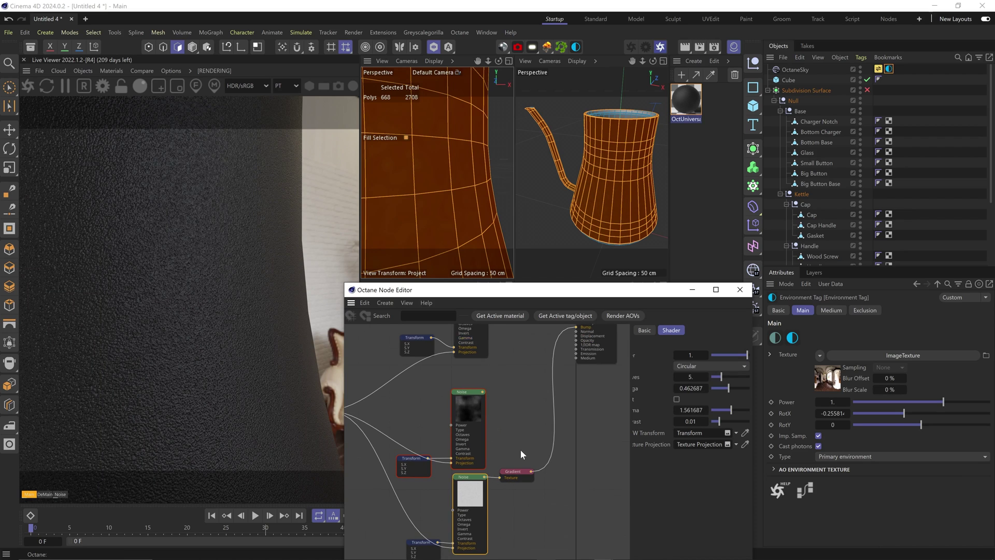
drag(548, 534, 408, 431)
drag(516, 471, 471, 476)
click(481, 446)
mouse_move(378, 426)
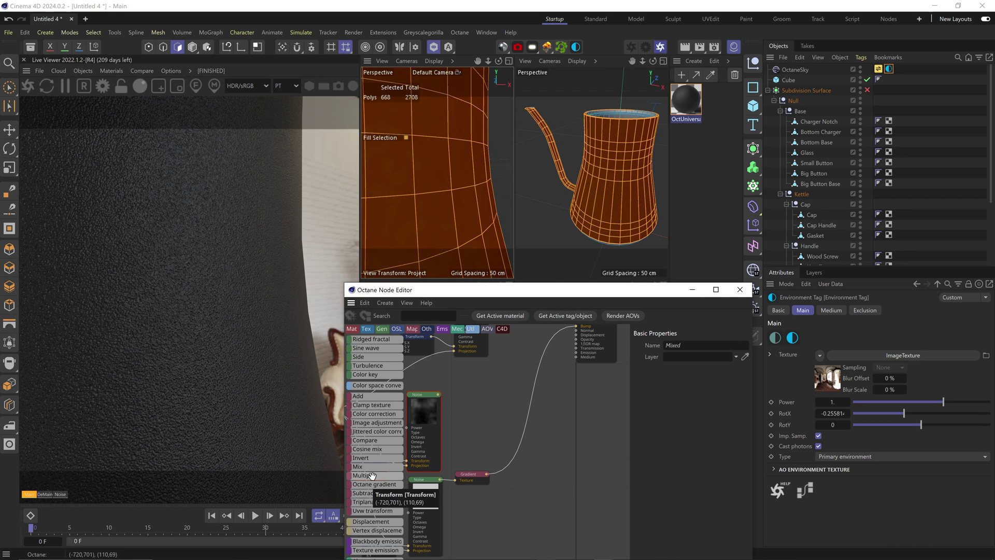
click(478, 400)
middle_drag(530, 412, 519, 450)
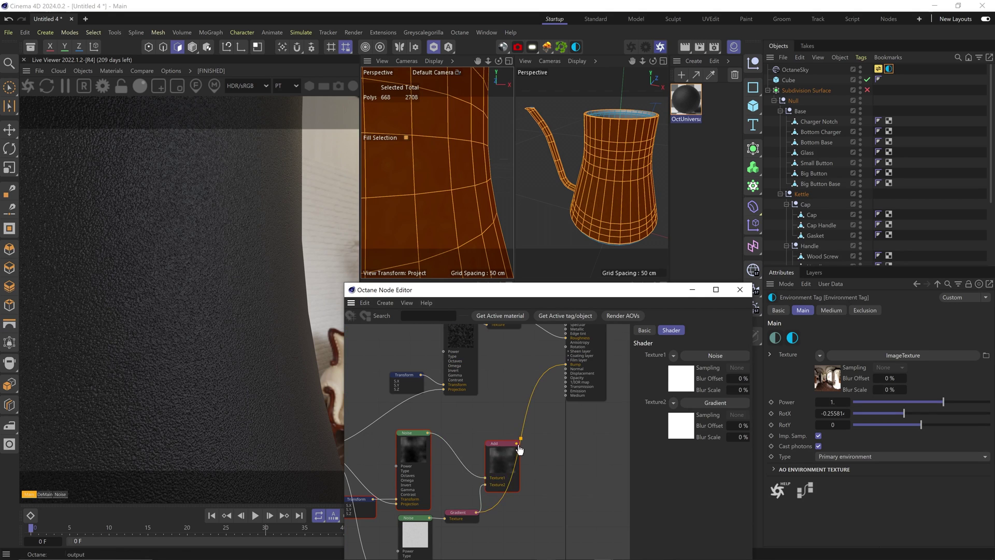
drag(567, 372, 566, 369)
drag(493, 478, 502, 464)
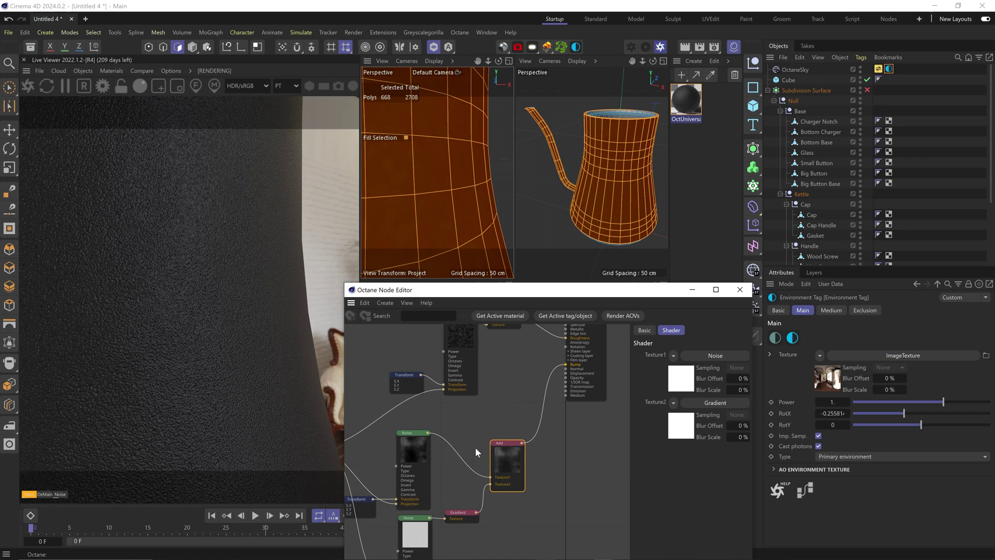
Step: Create a Gradient node fed by the fine bump Noise and connect it to the material's Specular input
scroll(470, 433, down, 2)
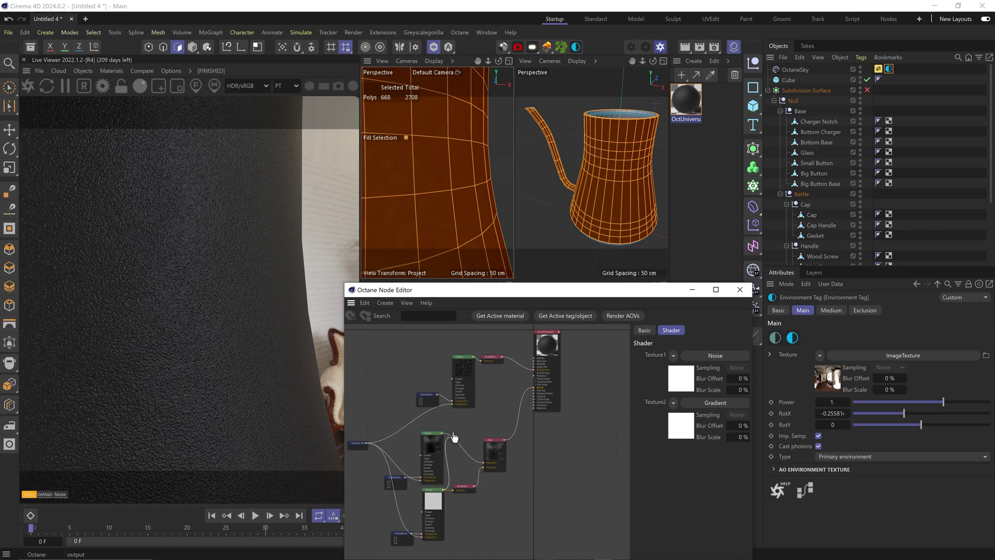
drag(460, 399, 461, 343)
text(gra)
click(512, 339)
middle_drag(508, 347, 492, 415)
scroll(494, 416, up, 2)
drag(480, 391, 526, 425)
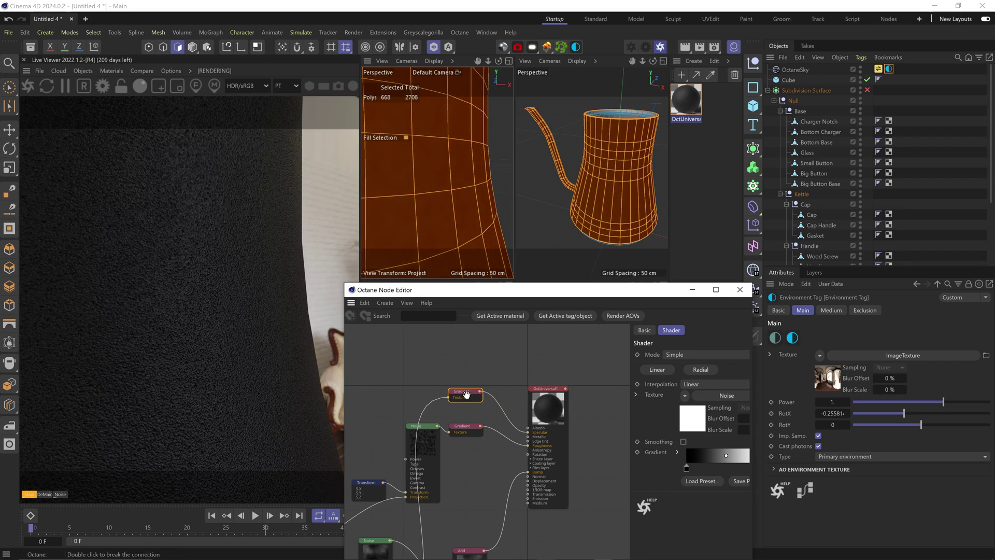
Step: Lighten the specular gradient's black knot to a light grey, checking the kettle's render from a wider view
double_click(686, 468)
click(724, 532)
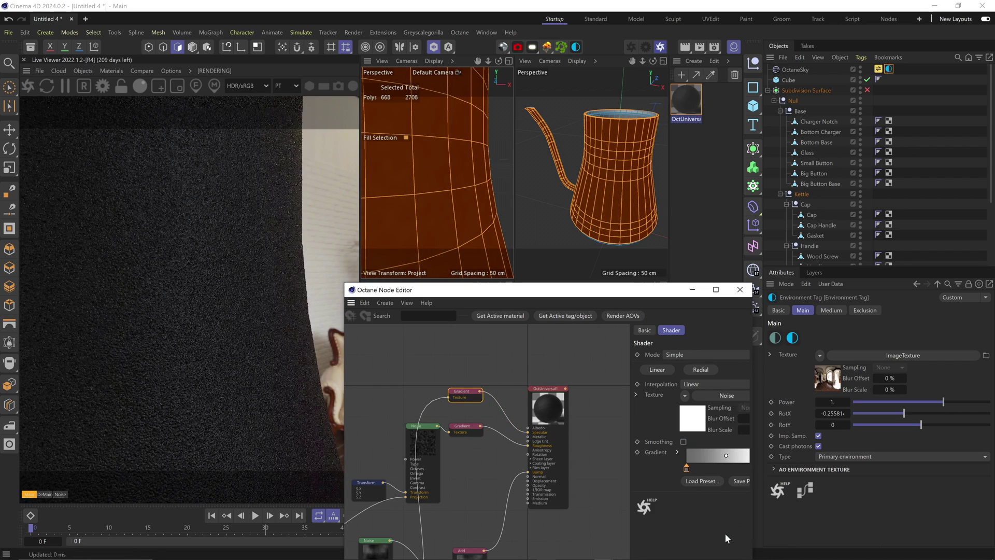
key(2)
drag(470, 170, 462, 186)
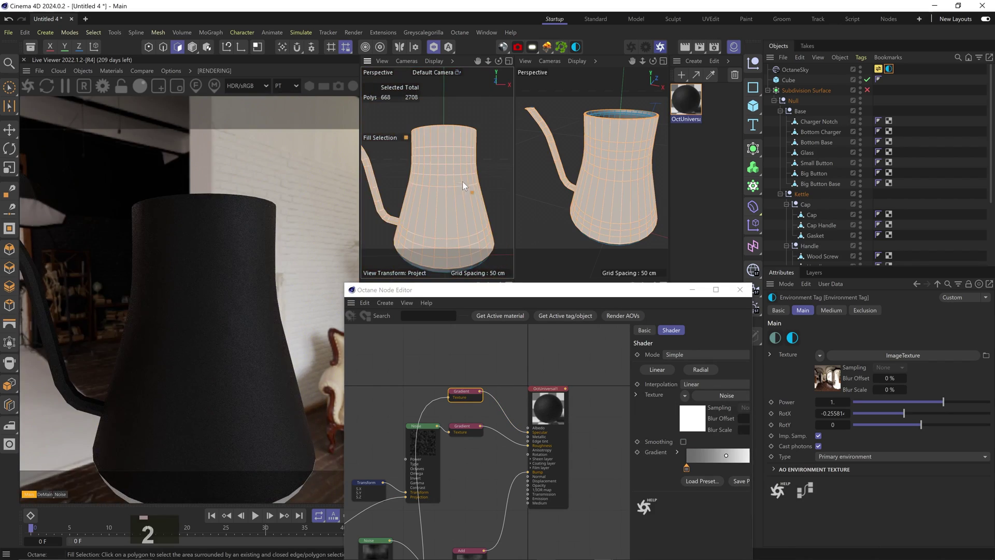
key(alt+w)
scroll(456, 185, up, 5)
double_click(686, 467)
click(727, 512)
click(730, 532)
key(alt+w)
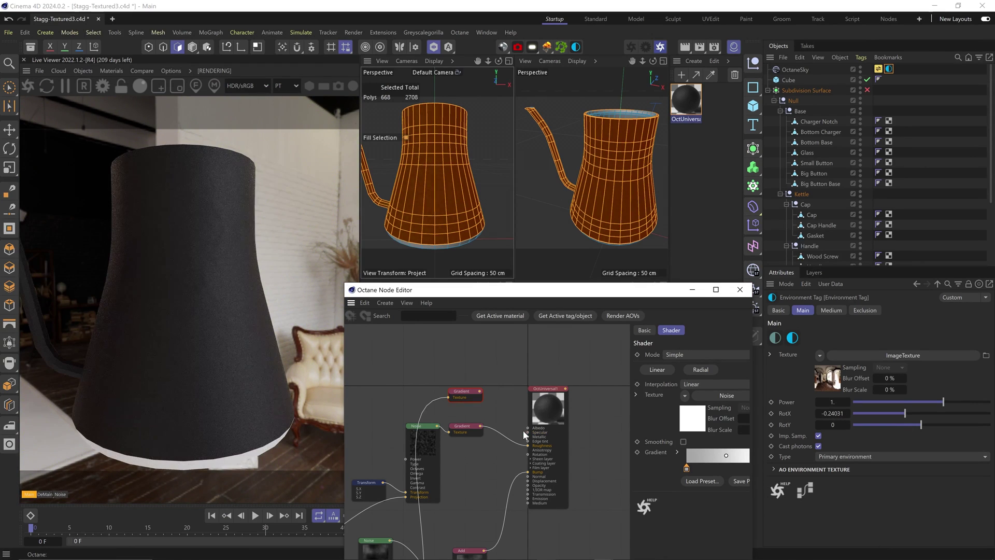
Step: Reconnect the Gradient to the material's Specular input and move its white knot to about 86%
scroll(524, 430, up, 3)
drag(534, 449, 533, 439)
click(421, 370)
click(742, 468)
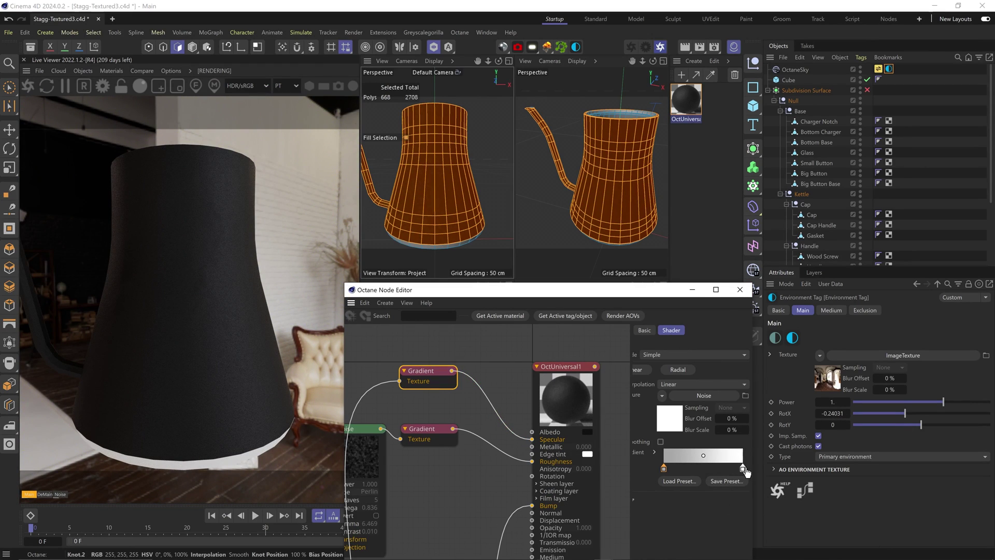
drag(734, 469, 732, 469)
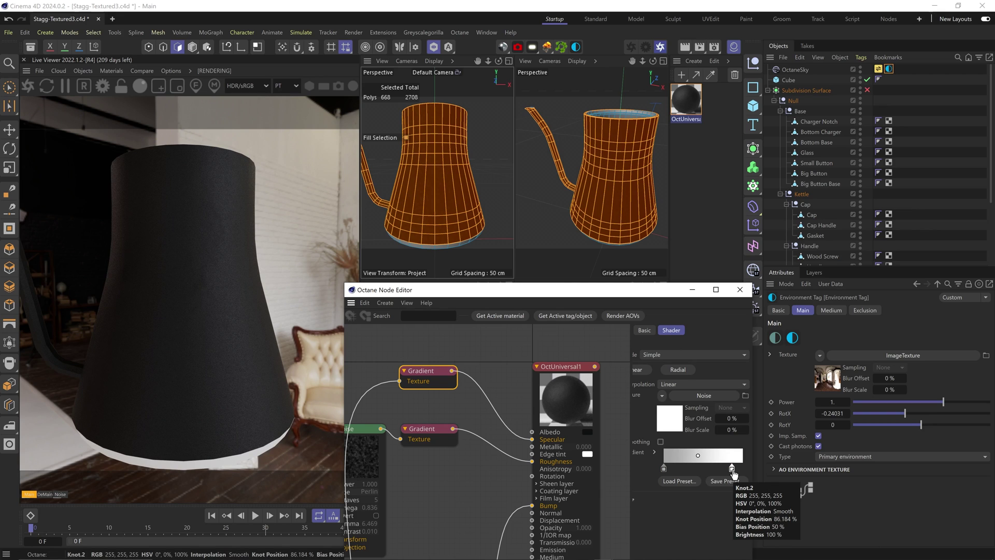
Step: Insert a Gradient node between the large bump Noise and the Add node's Texture1 input
mouse_move(465, 491)
middle_down()
mouse_move(524, 392)
mouse_move(534, 351)
middle_up()
middle_drag(509, 449, 525, 411)
middle_drag(480, 470, 528, 447)
mouse_move(378, 481)
drag(471, 438, 472, 439)
drag(477, 443, 492, 472)
Step: Darken the large-noise gradient's white knot to a mid grey and save the scene
double_click(743, 469)
click(762, 510)
click(782, 530)
key(ctrl+s)
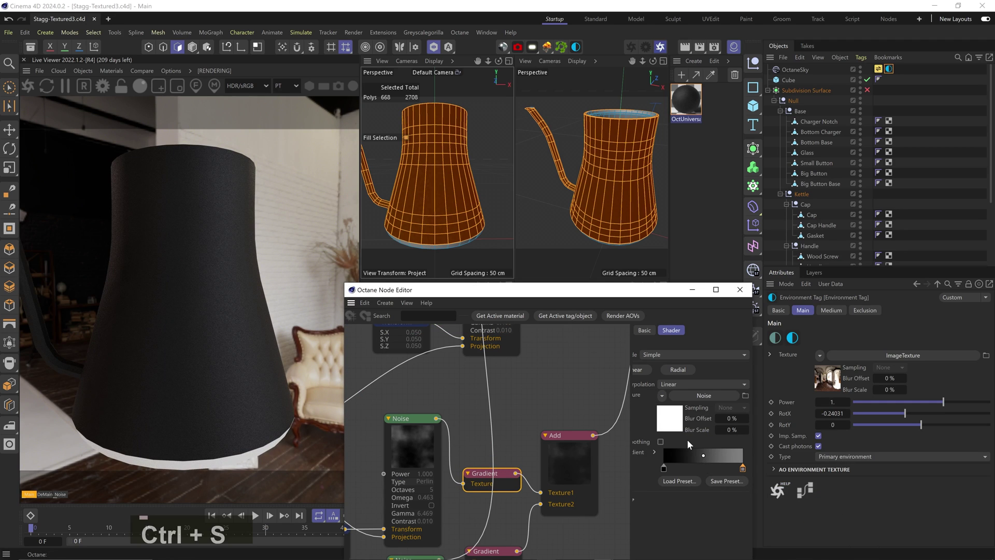
Step: Close the node editor, rename the material Main Black and duplicate it as Secondary Black
click(739, 289)
double_click(685, 118)
text(Main Black)
key(Return)
alt+drag(691, 106, 720, 111)
double_click(722, 121)
text(Secondary Black)
key(Return)
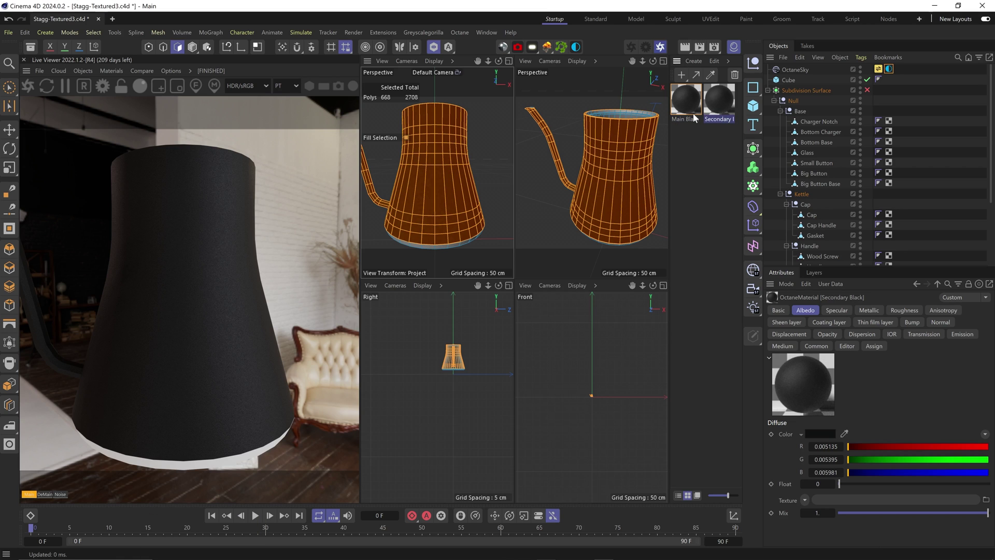
Step: Remove a polygon loop near the kettle body's upper rim from the selection with Ring Selection
key(2)
drag(634, 120, 640, 97)
click(598, 133)
key(2)
drag(605, 140, 613, 187)
key(3)
key(2)
key(1)
key(2)
key(3)
key(1)
key(3)
key(u)
key(b)
ctrl+click(619, 107)
Step: Remove the kettle's outer body and interior from the polygon selection with Fill Selection, and assign Secondary Black to the remaining polygons
key(u)
key(f)
ctrl+click(615, 143)
key(2)
key(3)
key(1)
key(3)
ctrl+click(614, 159)
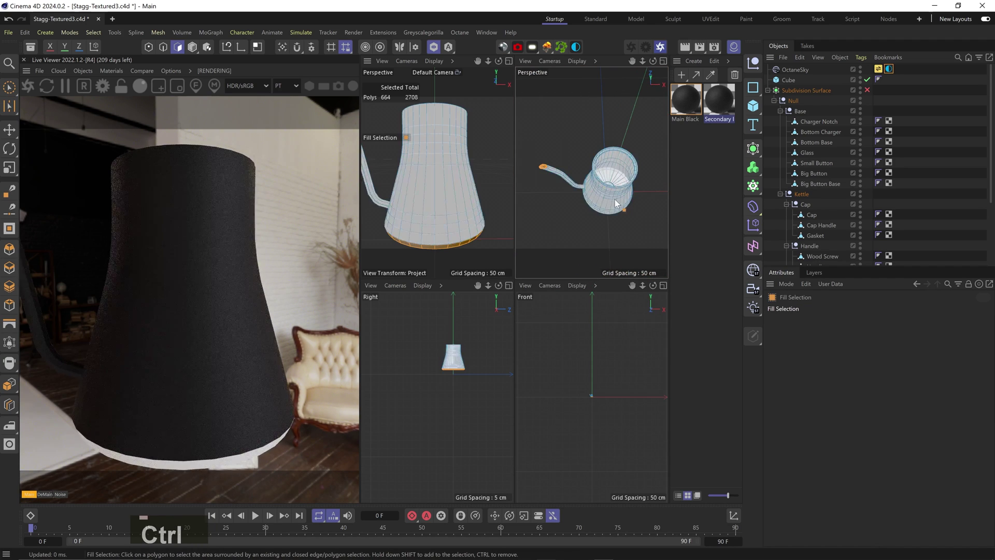
drag(555, 177, 557, 178)
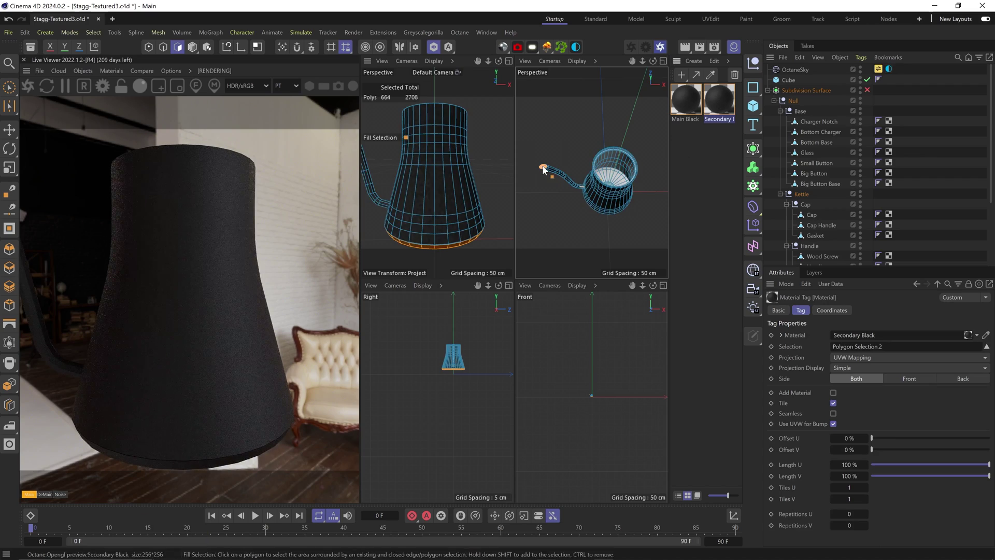
Step: Open Secondary Black's node graph and set the end knot of the gradient feeding the Add node's Texture2 to 0% brightness value (V)
scroll(821, 197, down, 3)
key(3)
drag(446, 223, 633, 126)
scroll(458, 207, up, 5)
key(1)
double_click(713, 101)
middle_drag(530, 378, 560, 288)
click(560, 301)
scroll(744, 303, right, 1)
double_click(773, 302)
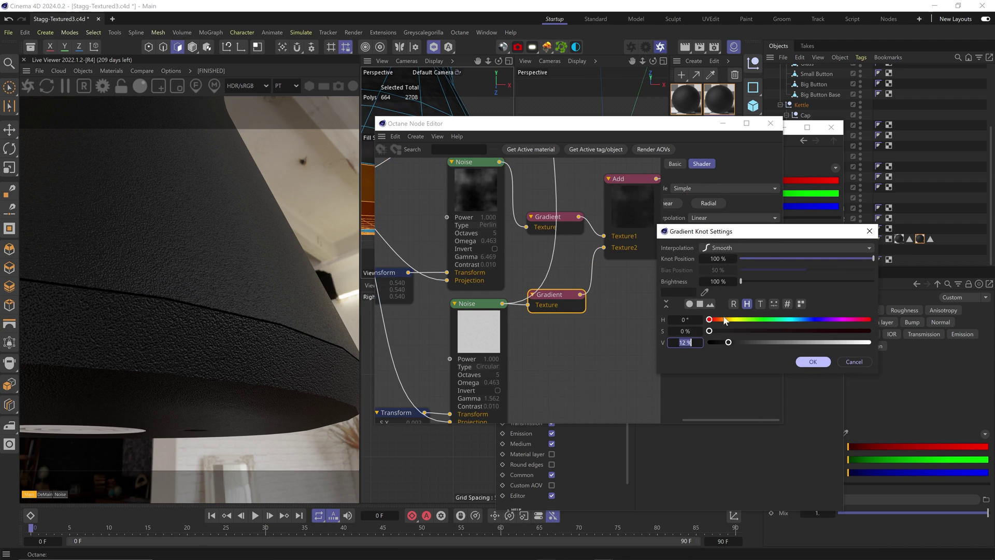
text(0)
key(Return)
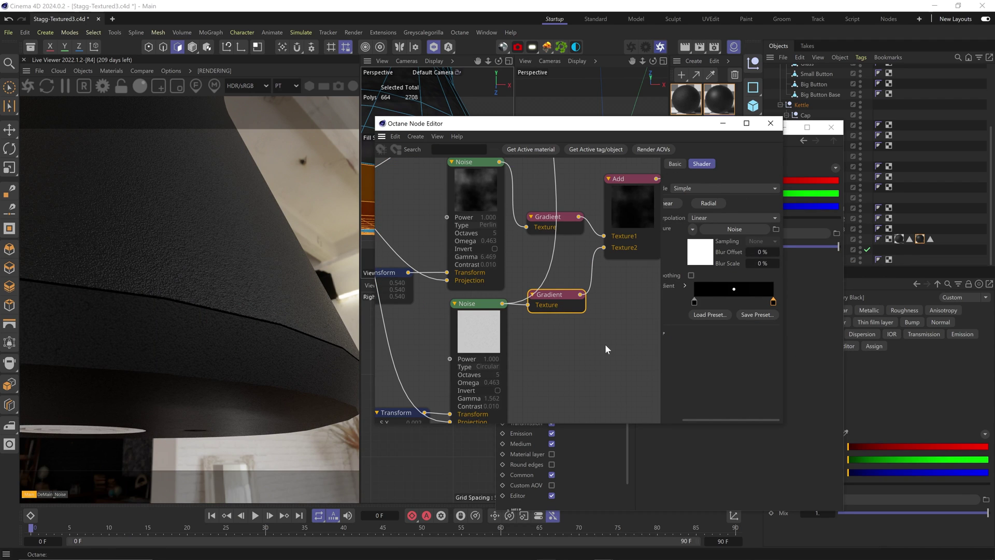
Step: Disconnect the gradient from Secondary Black's Specular input and darken its diffuse color to RGB 0.004655, 0.00473, 0.004896
middle_drag(553, 208, 493, 508)
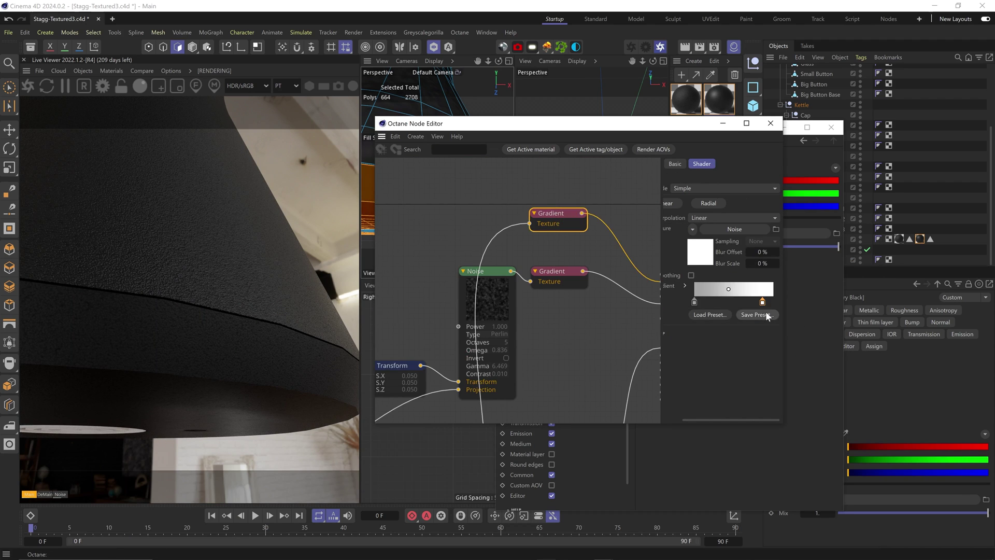
middle_drag(648, 282, 626, 293)
drag(640, 292, 619, 282)
middle_drag(619, 282, 573, 300)
click(624, 288)
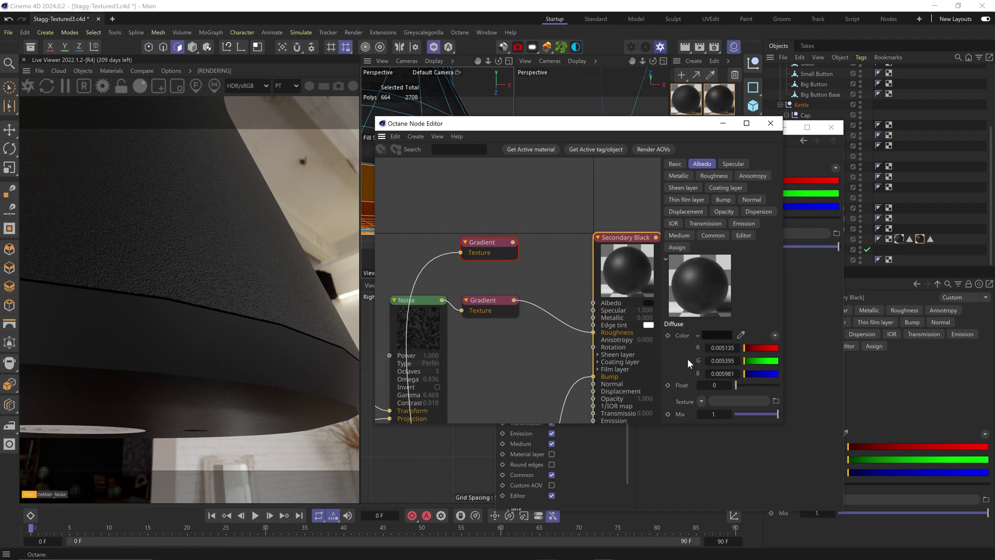
click(712, 337)
drag(747, 443, 745, 445)
Step: Darken the white end knot of Secondary Black's roughness gradient to a mid grey
click(490, 306)
scroll(731, 330, right, 2)
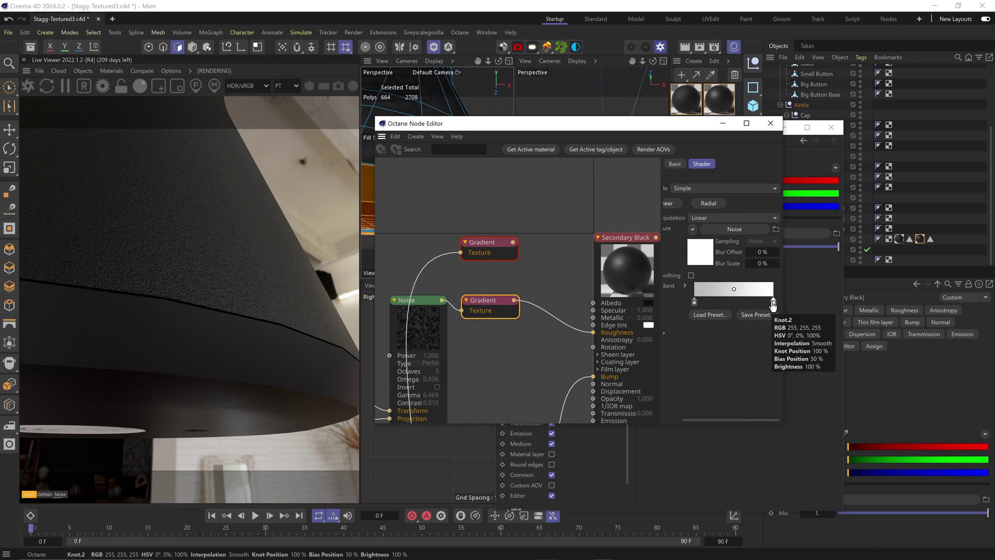
double_click(773, 302)
click(794, 344)
click(813, 363)
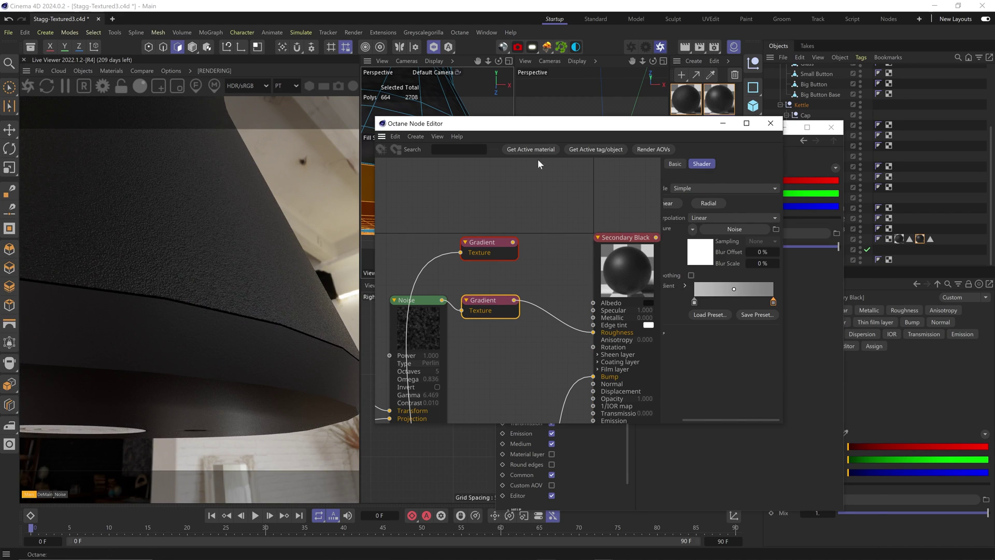
Step: Move the node editor clear of the viewports and enable the Subdivision Surface to check the kettle's lower rim
drag(507, 124, 604, 225)
key(3)
drag(440, 156, 431, 173)
key(2)
key(3)
key(3)
scroll(864, 83, up, 3)
click(866, 86)
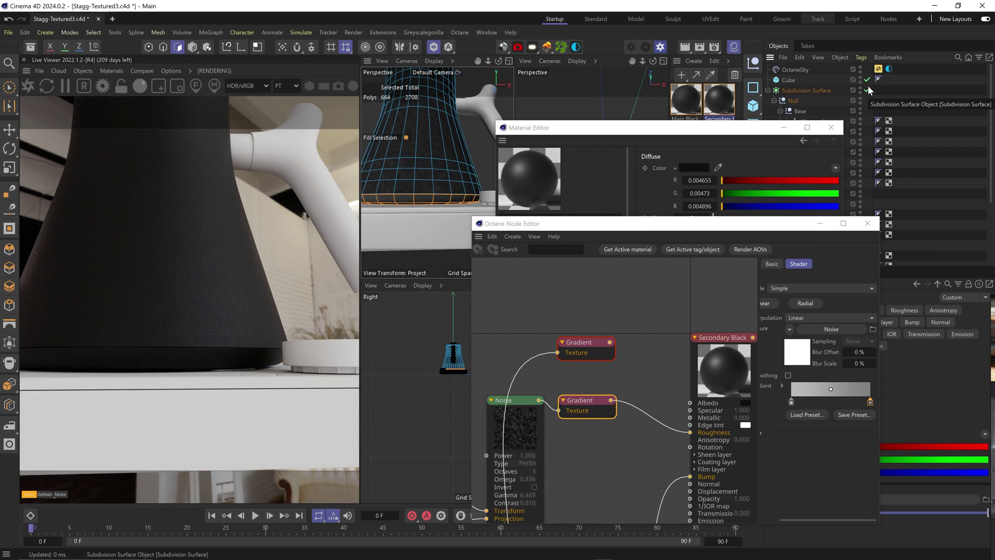
Step: Try a scale of 0.001 on the Transform of Main Black's circular Noise, settle on 0.0005, and close the Material Editor
scroll(249, 311, up, 3)
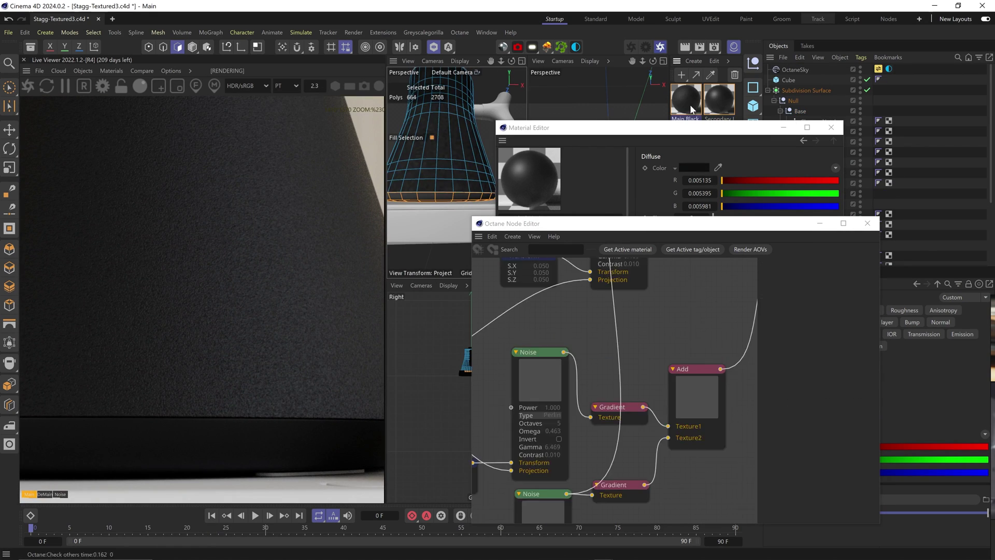
click(546, 452)
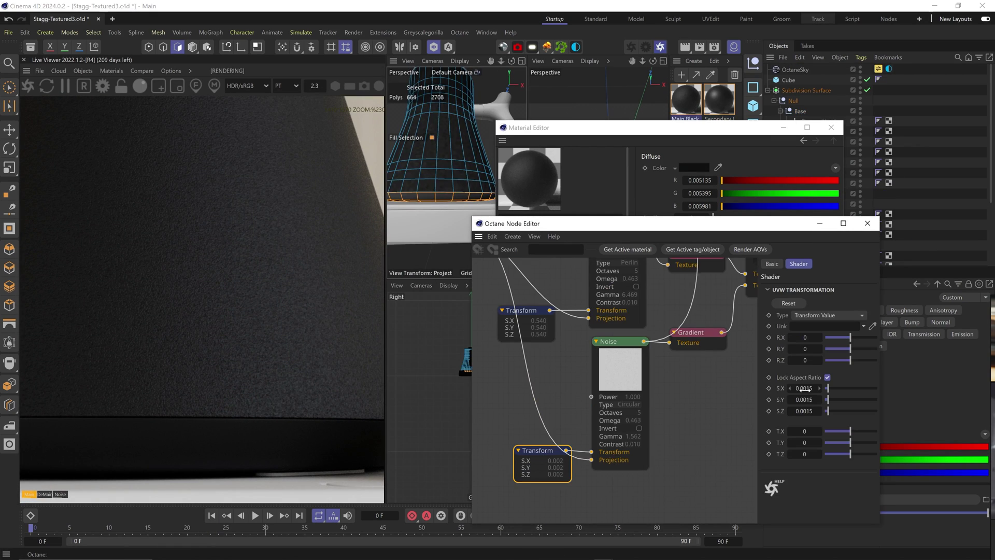
double_click(803, 389)
text(.001)
key(Return)
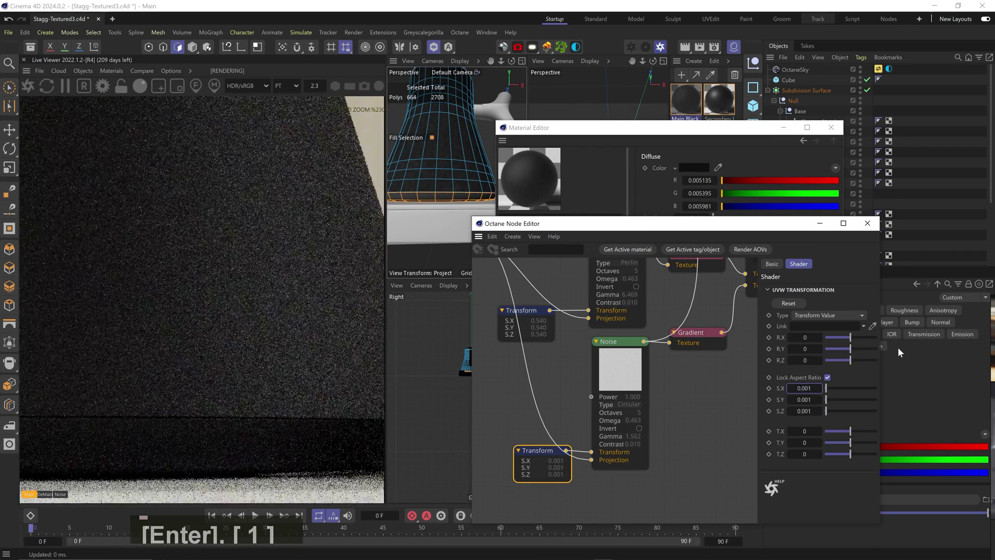
double_click(804, 388)
text(0.0005)
key(Return)
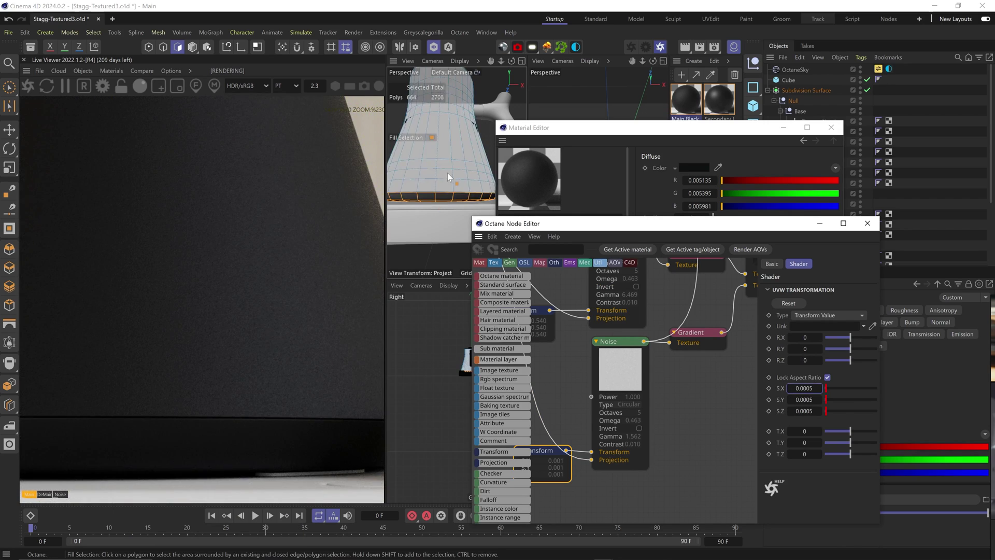
scroll(449, 176, down, 4)
click(831, 128)
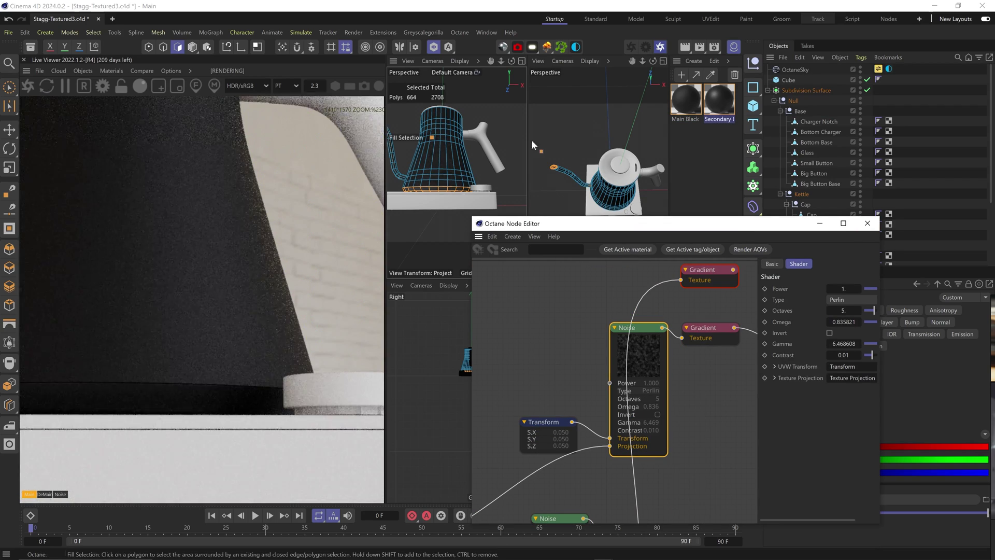
Step: Select the kettle's interior polygons up to the upper rim using Ring Selection and Fill Selection
drag(614, 173, 663, 140)
key(u)
key(b)
click(579, 150)
key(u)
key(f)
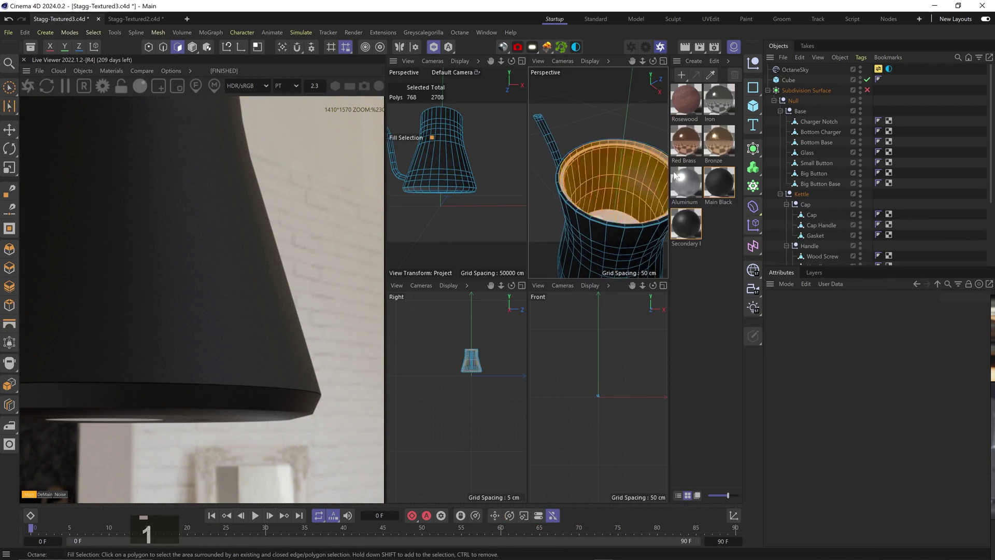
Step: Assign the Aluminum material to the selected kettle interior and check it in the render
drag(434, 138, 442, 199)
drag(686, 183, 649, 203)
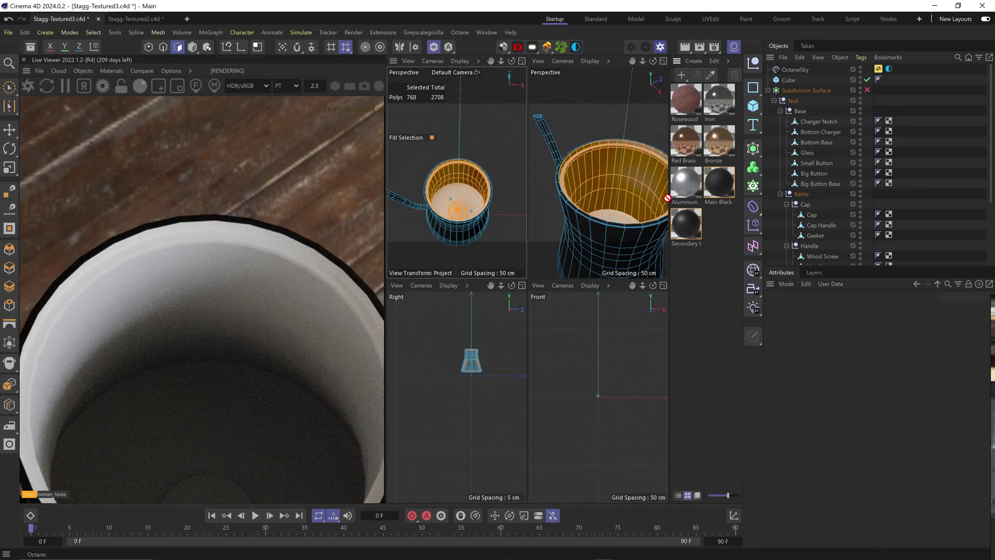
drag(578, 186, 578, 186)
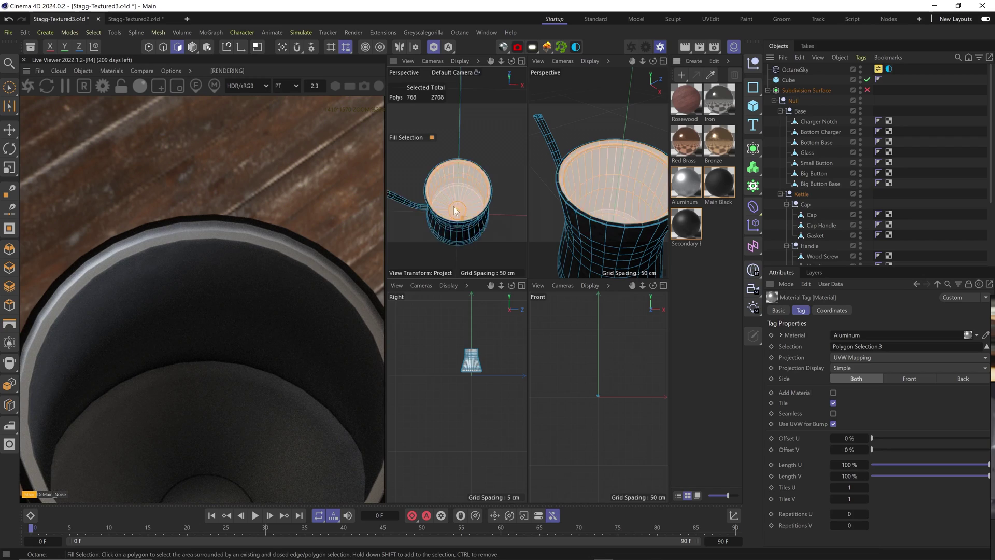
drag(457, 204, 471, 181)
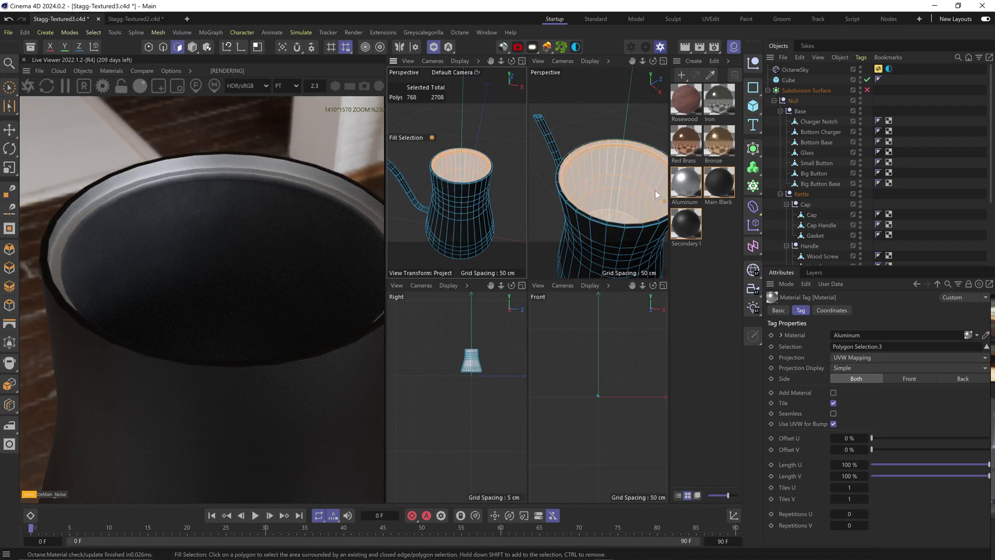
Step: Select the kettle's circular bottom plate with Ring Selection on its outer edge and Fill Selection inside it
drag(615, 171, 577, 131)
key(u)
key(b)
click(594, 125)
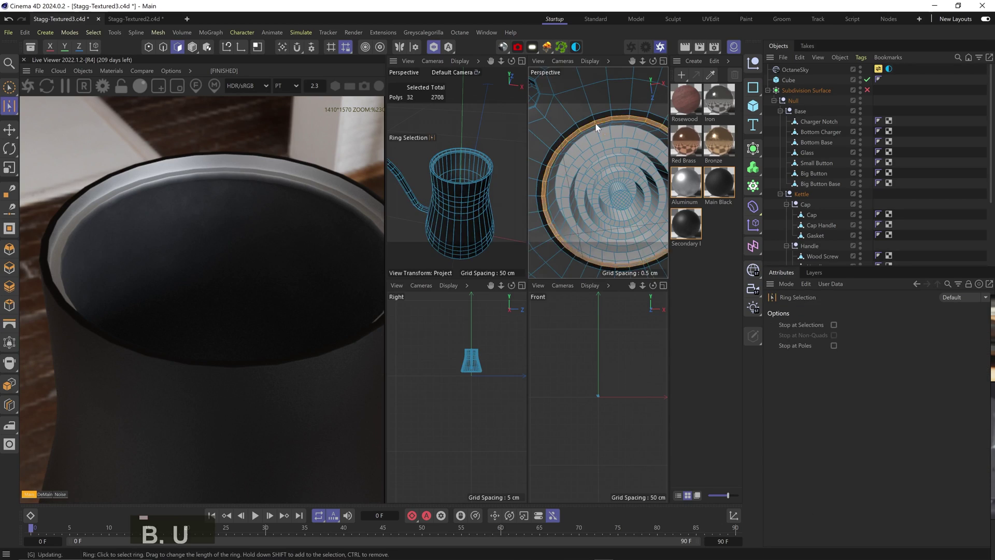
key(u)
key(f)
shift+click(605, 143)
Step: Assign Bronze to the selected bottom plate, save the scene and turn the Subdivision Surface back on
drag(720, 142, 590, 176)
drag(461, 213, 458, 193)
key(ctrl+s)
key(q)
drag(458, 193, 445, 132)
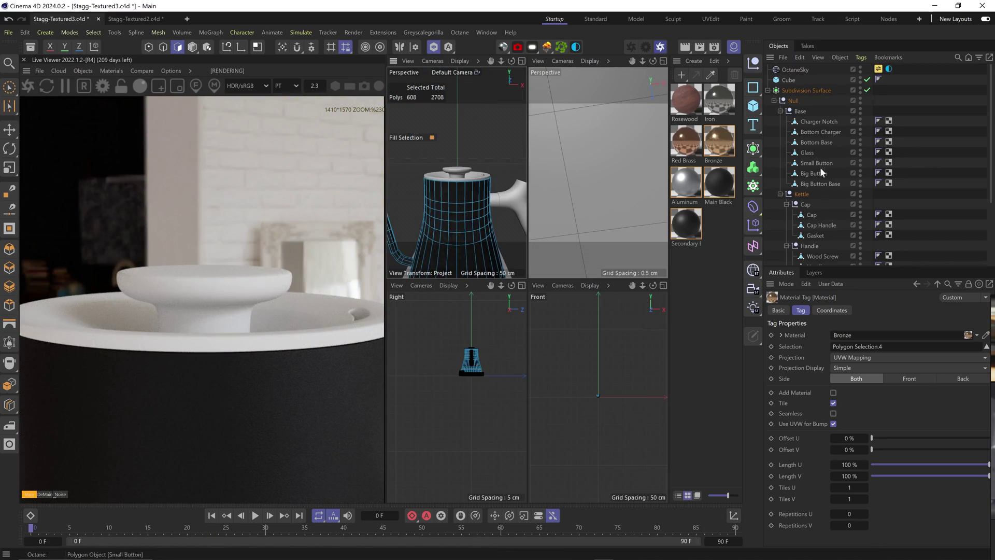
Step: Select the Cap object, frame it in the viewport and assign the Main Black material to it
scroll(819, 175, down, 2)
click(812, 153)
key(3)
drag(479, 203, 459, 204)
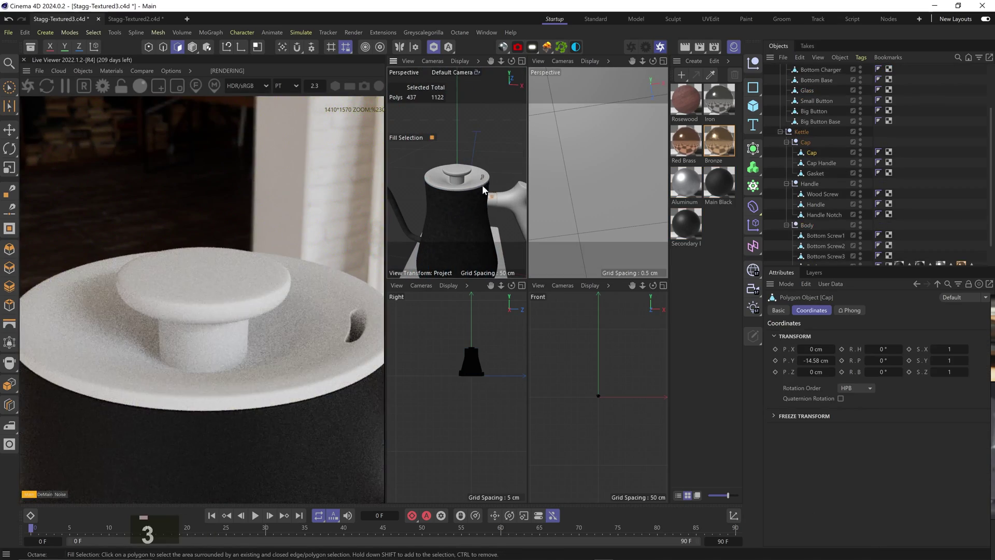
key(s)
key(e)
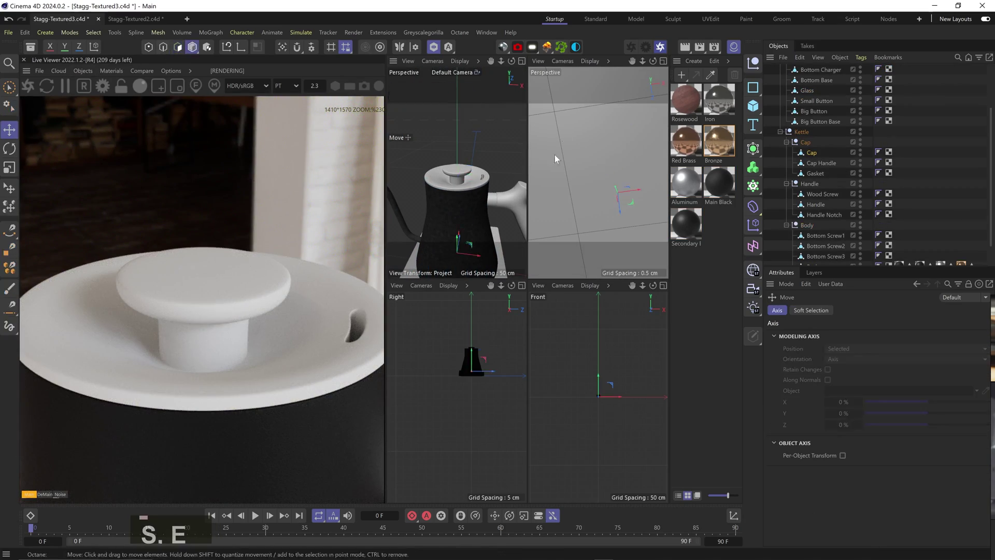
key(2)
key(3)
drag(612, 198, 611, 176)
key(1)
key(3)
drag(719, 183, 812, 153)
Step: Isolate the cap with Viewport Solo and bring its lower side into view
key(2)
mouse_move(464, 189)
mouse_down()
mouse_move(480, 185)
mouse_move(430, 207)
mouse_move(458, 205)
mouse_up()
key(1)
click(448, 48)
key(3)
drag(619, 228, 640, 210)
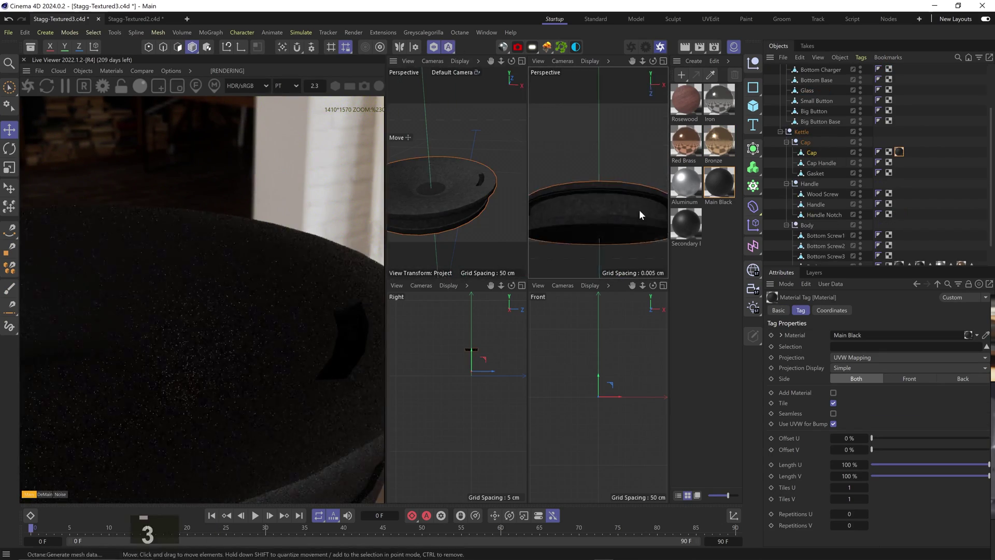
Step: Switch to polygon mode, ring-select a loop on the cap's lower side, try Fill Selection and undo the last change
click(178, 47)
key(u)
key(b)
click(614, 204)
key(u)
key(f)
key(ctrl+z)
Step: Add another polygon ring and the enclosed underside faces of the cap to the selection with Ring and Fill Selection
drag(615, 243, 609, 223)
key(2)
drag(610, 223, 575, 218)
key(u)
key(b)
shift+click(638, 176)
key(u)
key(f)
shift+click(596, 211)
Step: Assign the Aluminum material to the selected underside polygons of the cap
key(2)
drag(686, 182, 614, 177)
key(1)
key(1)
Step: Return to model mode and flip the Cap object by setting its pitch rotation (R.P) to 180°
click(192, 47)
key(e)
click(811, 153)
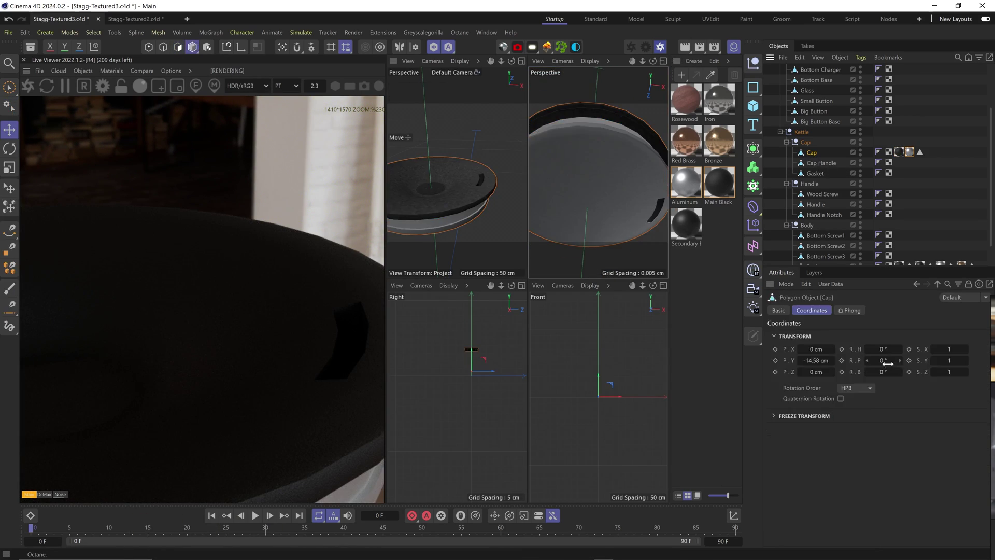
double_click(883, 361)
text(180)
key(Return)
Step: Examine the flipped cap's aluminum underside and black rim from several angles
key(2)
key(1)
drag(510, 228, 461, 208)
key(2)
drag(453, 206, 470, 178)
key(1)
key(3)
drag(409, 206, 467, 173)
key(1)
scroll(235, 331, down, 6)
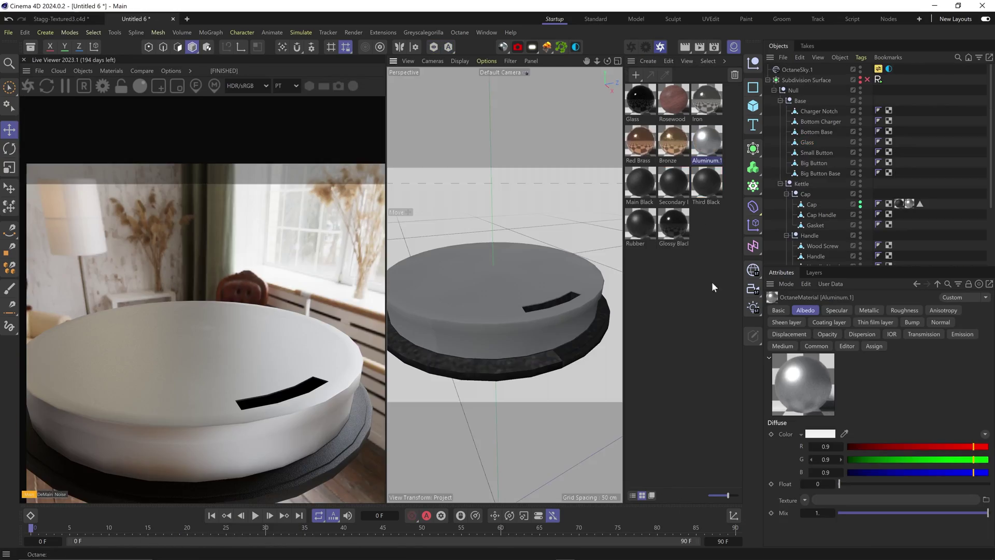
Step: Open Aluminum.1's node graph in the Octane Node Editor and enable the Subdivision Surface
click(711, 286)
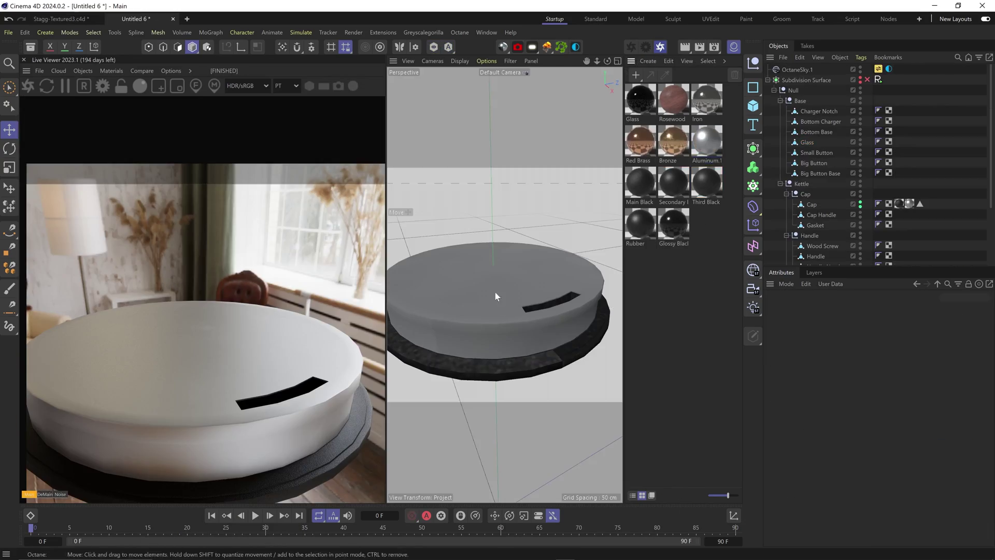
double_click(711, 143)
click(669, 297)
drag(568, 147, 737, 103)
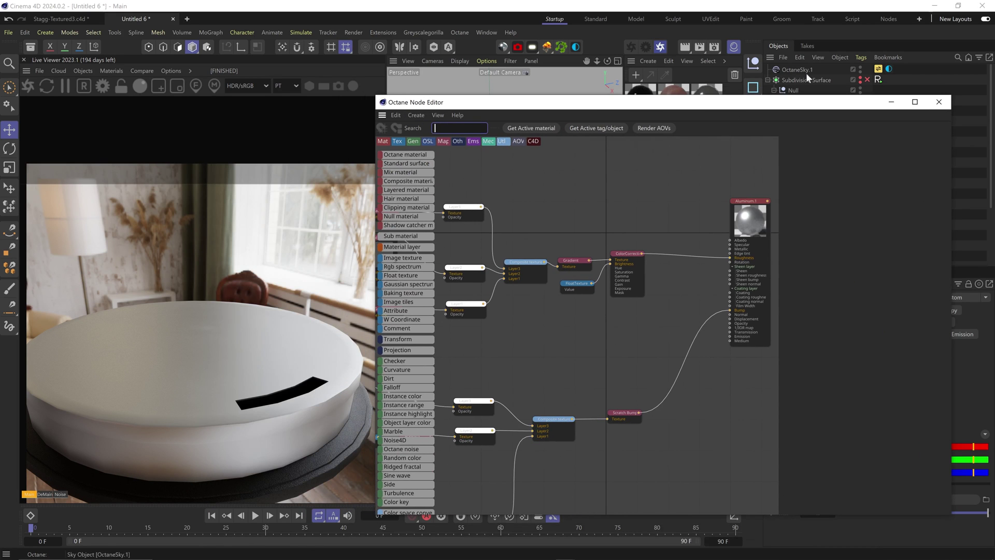
click(867, 80)
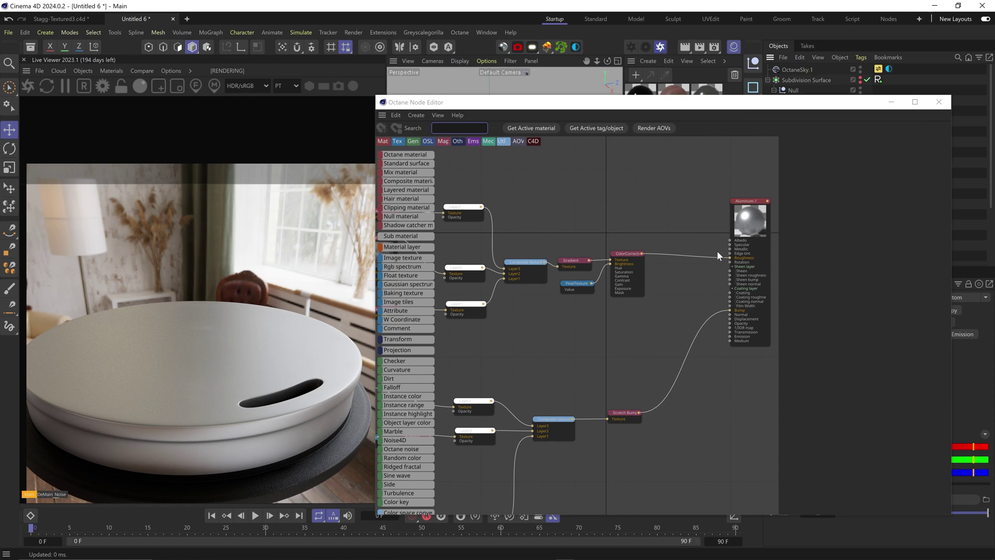
Step: Add an Octane Noise node to Aluminum.1 and connect it to the Bump input in place of Scratch Bump
drag(406, 449, 607, 340)
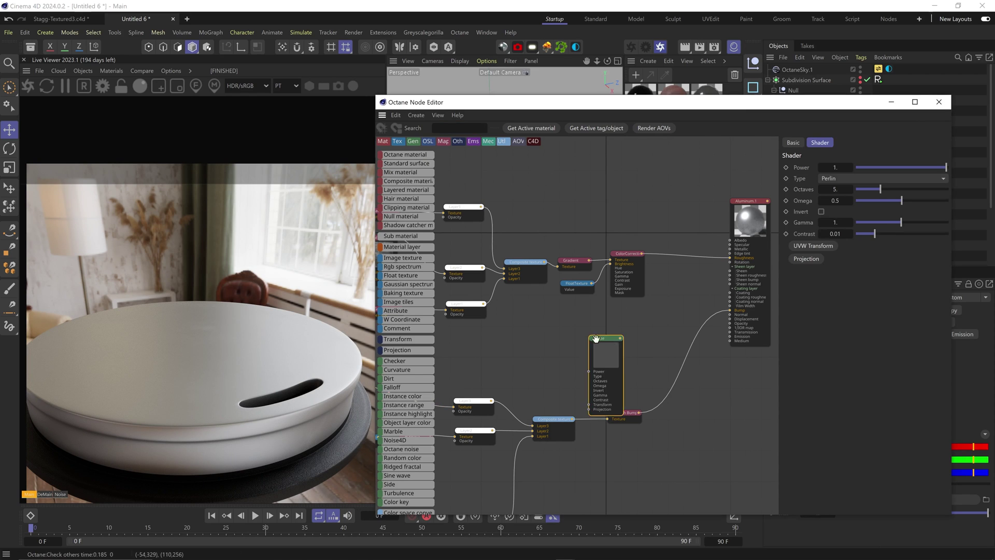
scroll(611, 351, up, 4)
middle_drag(612, 350, 504, 358)
drag(519, 336, 702, 290)
Step: Solo the new Noise node to preview its texture on the cap and reposition the node
middle_drag(504, 368, 544, 349)
right_click(539, 348)
click(562, 414)
drag(531, 344, 552, 336)
Step: Add a Texture Projection node to the Noise and set its texture projection to Cylindrical
click(807, 261)
drag(488, 387, 453, 383)
click(881, 167)
click(858, 190)
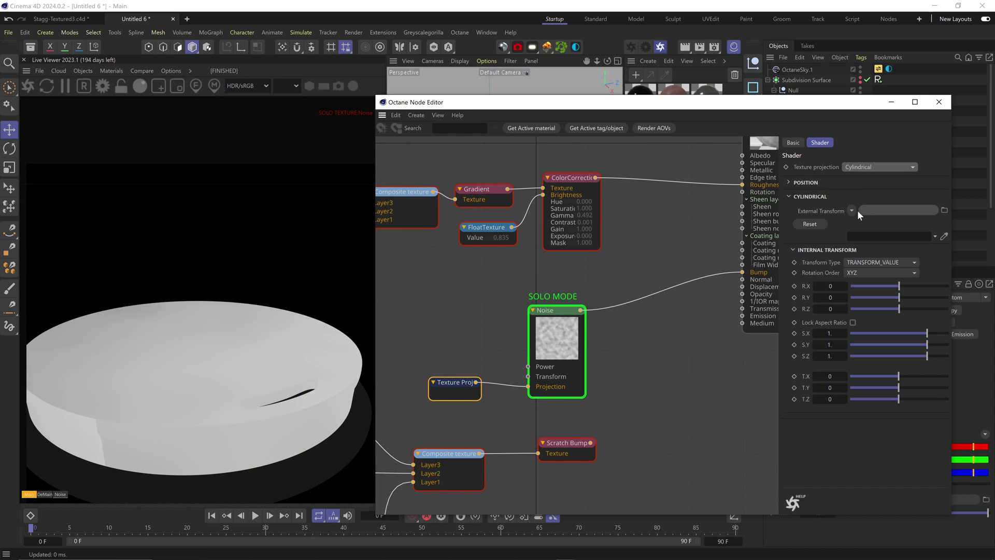
Step: Add a Transform node to the Noise and set its scale to about 1.072 in X and 0.0015 in Y and Z
click(540, 333)
click(821, 247)
drag(481, 384, 455, 344)
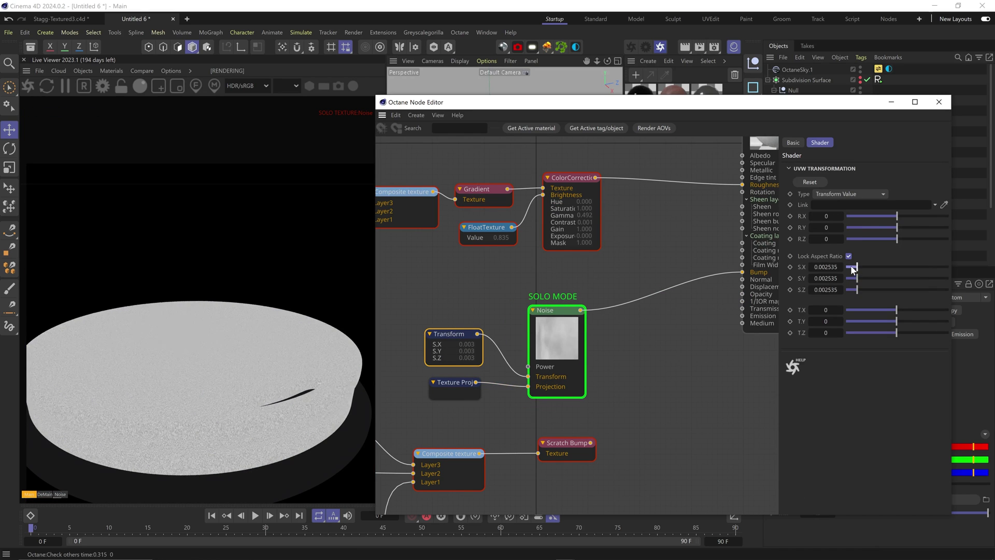
click(924, 267)
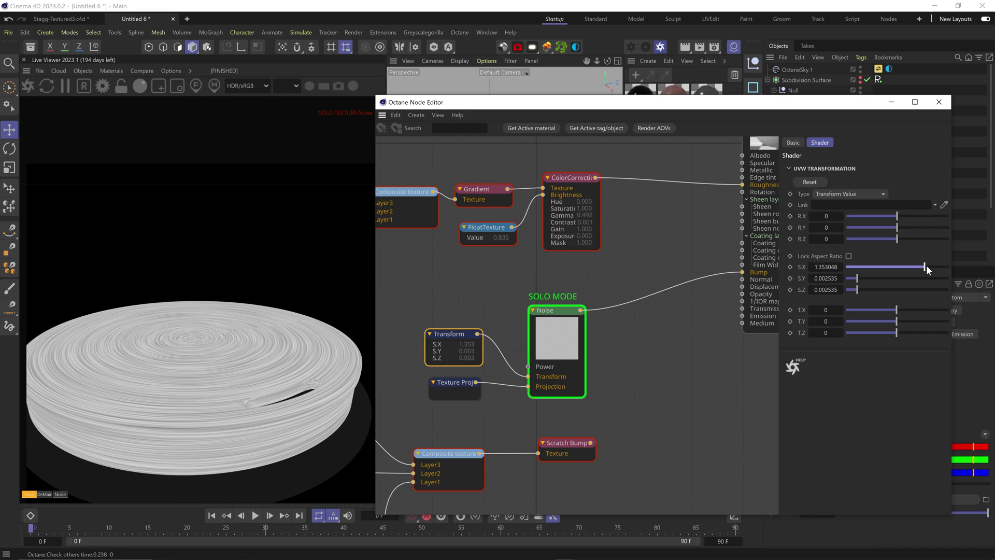
drag(926, 267, 930, 268)
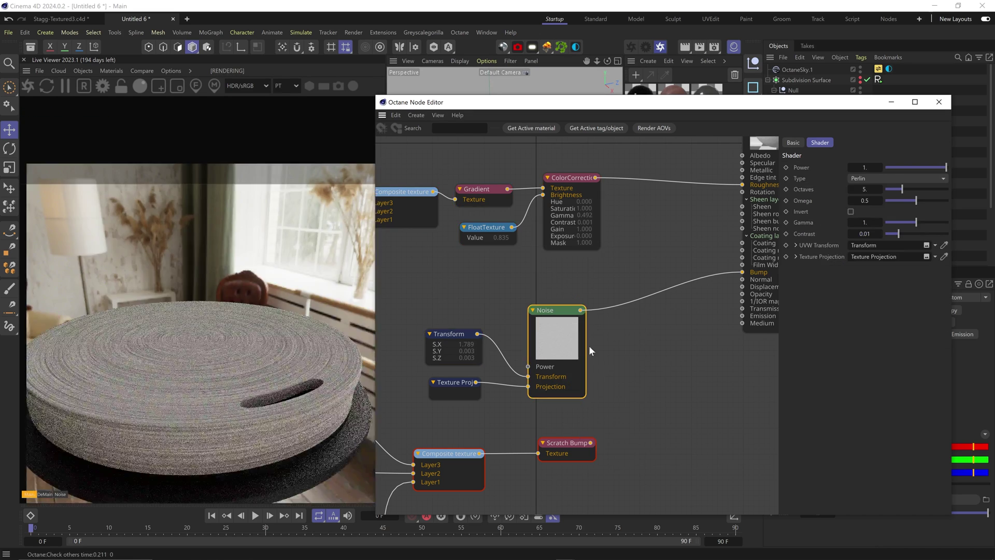
alt+drag(496, 254, 501, 261)
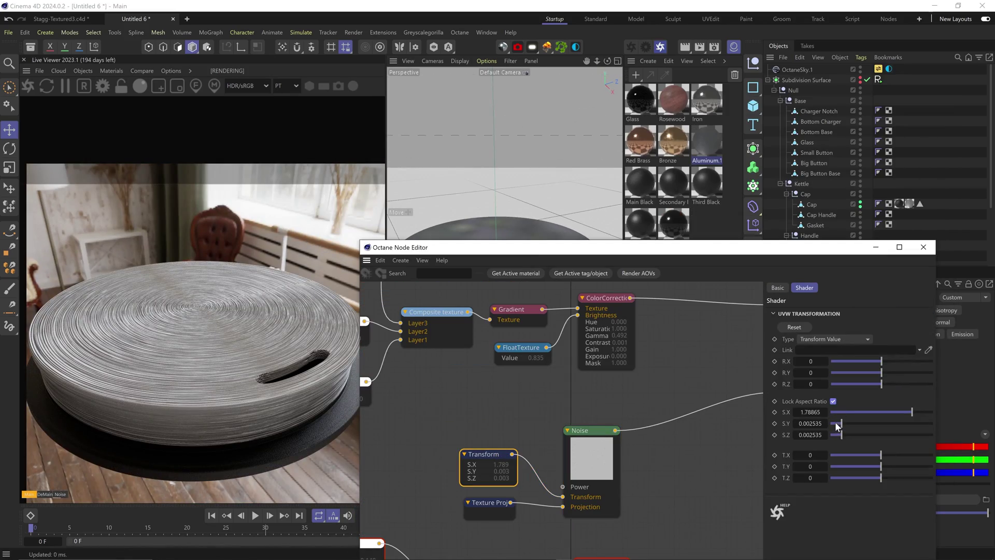
drag(838, 426, 834, 423)
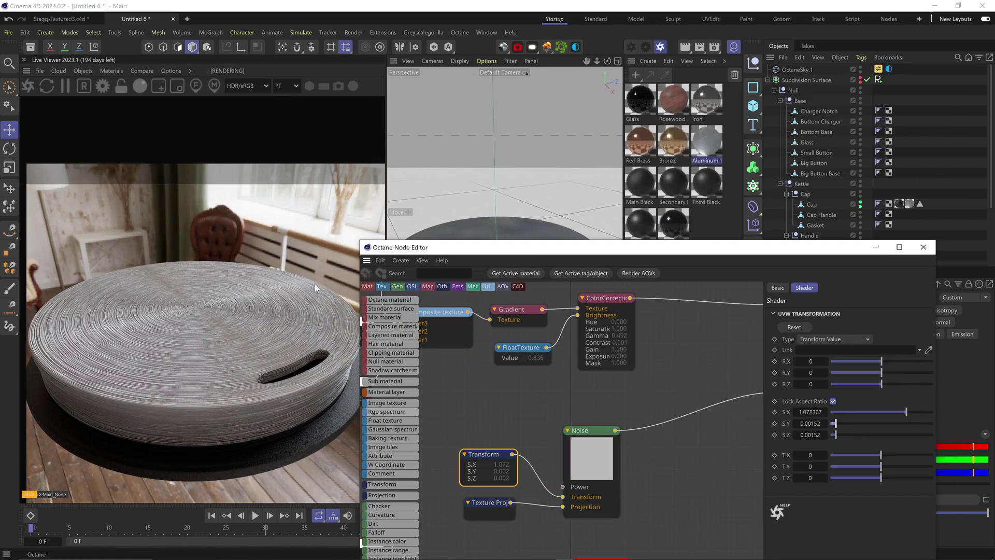
Step: Insert a Gradient node between the Noise and the Bump input and darken its white knot to near black
scroll(408, 503, down, 6)
drag(654, 431, 658, 432)
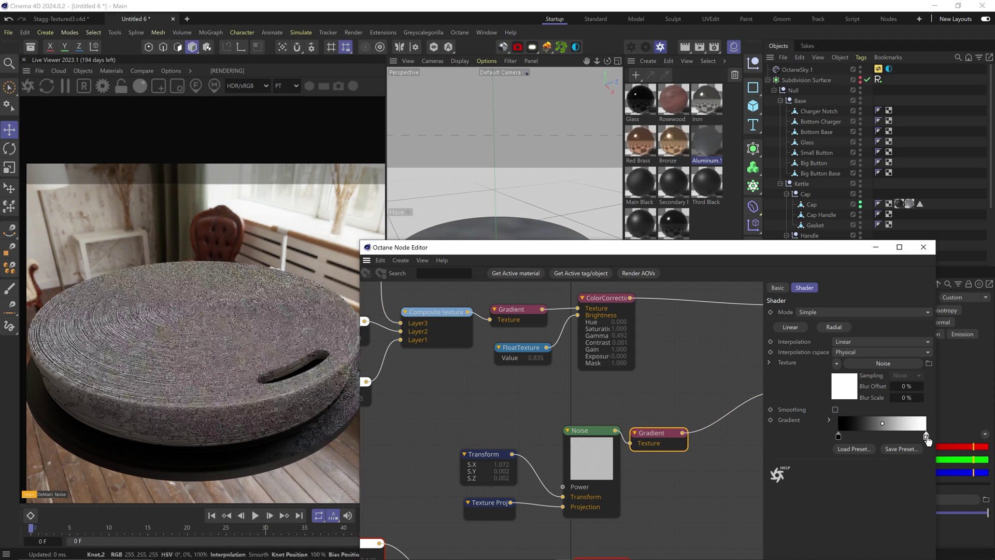
double_click(926, 437)
click(732, 478)
click(813, 497)
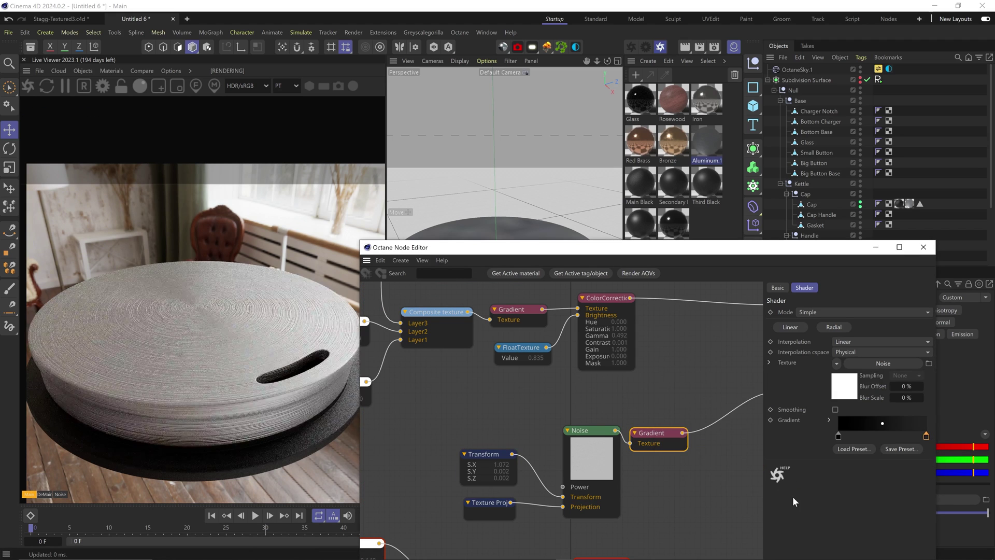
Step: Set the anisotropy of the Aluminum.1 material to 0.9
drag(527, 243, 511, 341)
alt+drag(505, 285, 517, 249)
drag(540, 348, 584, 216)
middle_drag(710, 363, 628, 436)
click(755, 295)
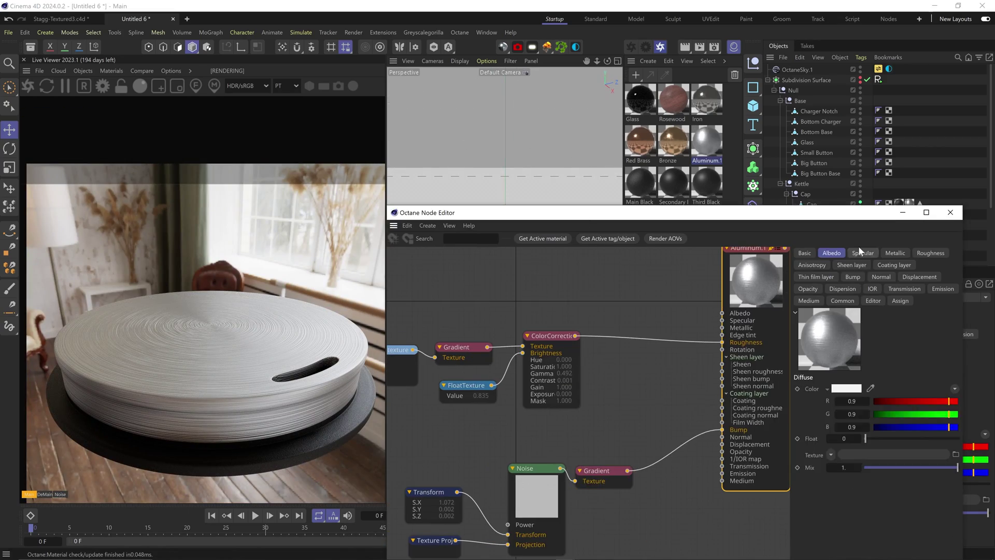
click(812, 265)
text(0.9)
key(Return)
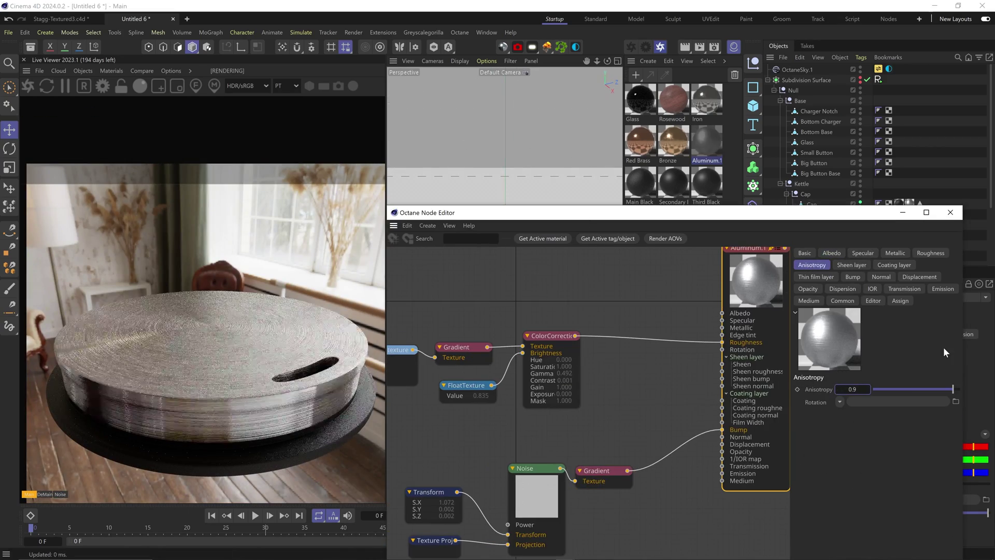
Step: Connect a new Float Texture node to Aluminum.1's Rotation input, and undo a trial increase of its value
drag(575, 213, 558, 334)
alt+drag(515, 246, 512, 223)
drag(555, 332, 540, 168)
mouse_move(392, 476)
scroll(393, 407, down, 5)
drag(393, 406, 511, 257)
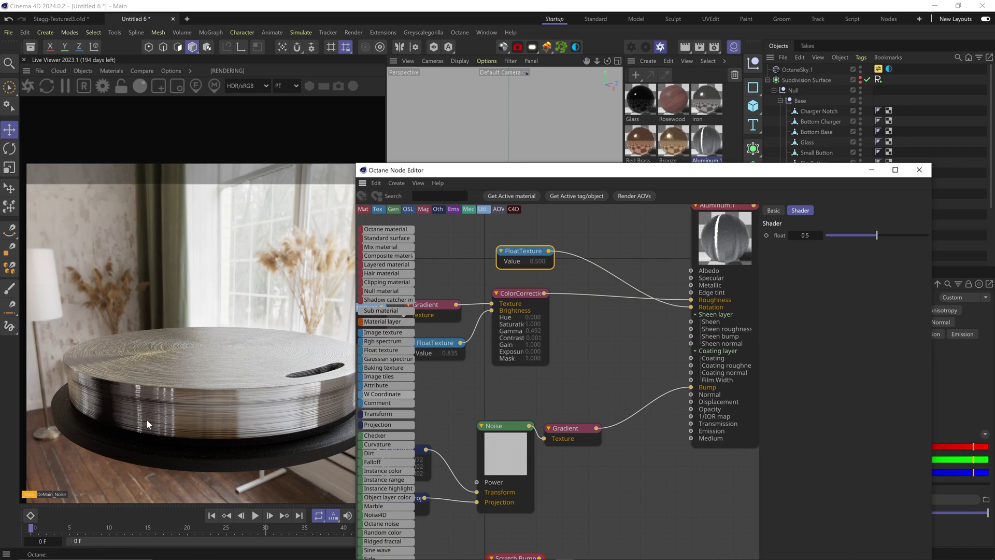
mouse_move(879, 234)
mouse_down()
mouse_move(857, 234)
mouse_move(896, 236)
mouse_up()
key(ctrl+z)
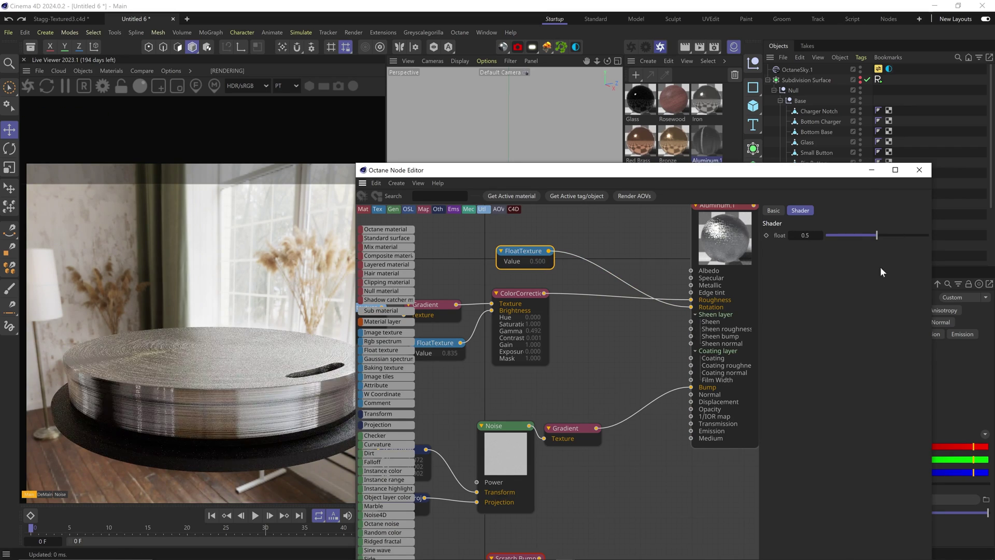
Step: Add a Gradient generator node and connect it to Aluminum.1's Rotation input in place of the Float Texture
drag(525, 170, 549, 124)
middle_drag(564, 242, 604, 362)
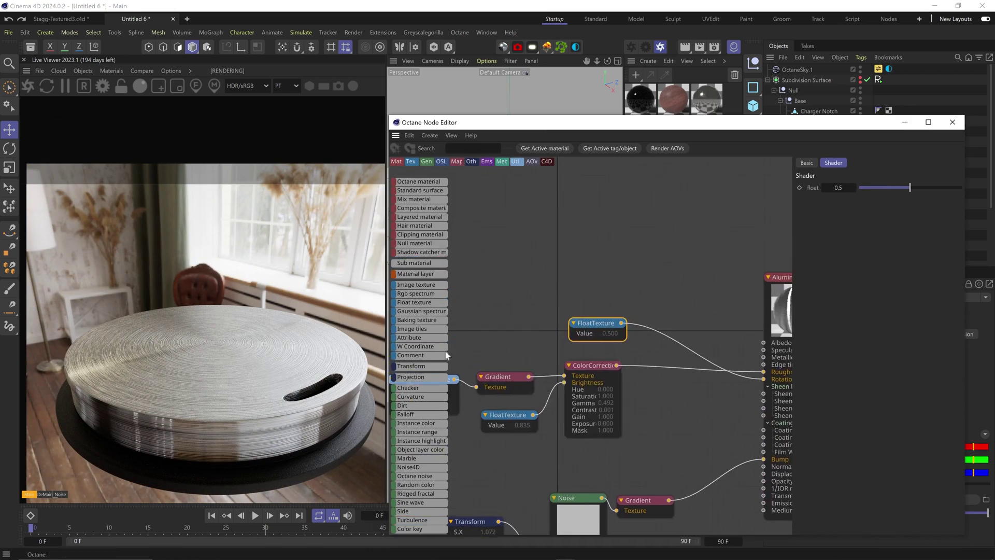
scroll(418, 455, down, 5)
scroll(421, 446, down, 5)
click(424, 384)
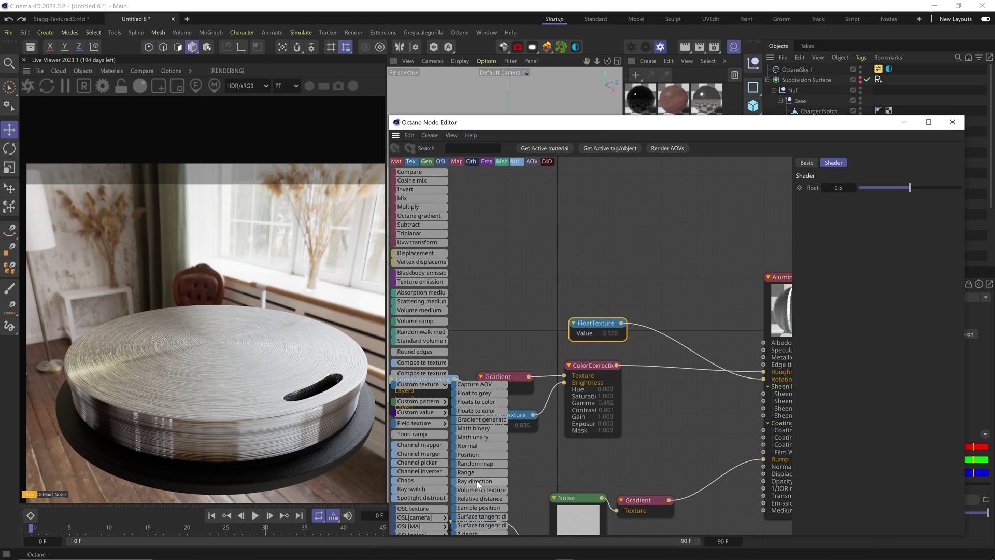
drag(537, 315, 629, 298)
middle_drag(617, 261, 579, 216)
drag(726, 335, 725, 335)
Step: Solo the Gradient generator and add a Texture Projection node set to Cylindrical to its Projection input
middle_drag(561, 235, 582, 276)
drag(580, 270, 579, 256)
key(alt+w)
mouse_move(411, 273)
scroll(411, 273, up, 9)
click(542, 270)
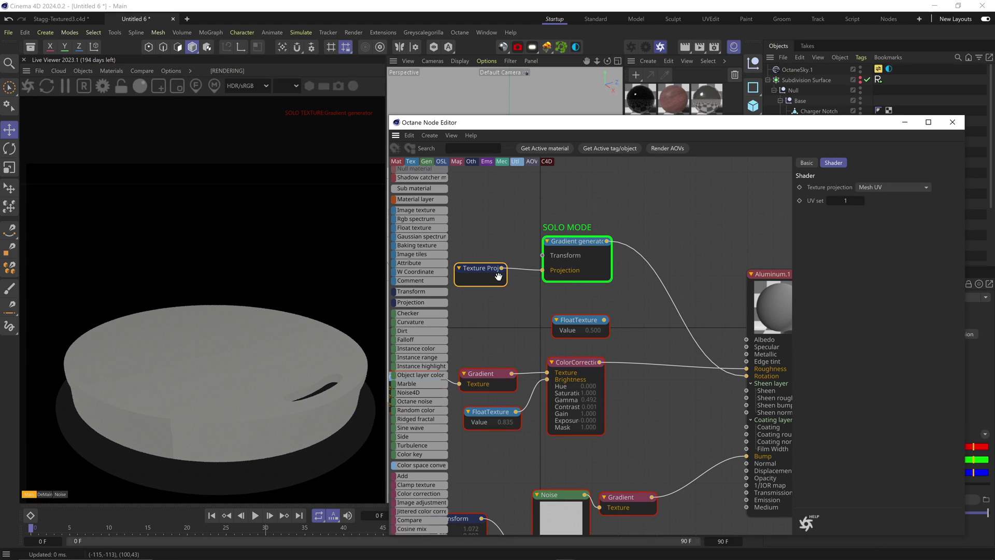
click(887, 188)
click(874, 215)
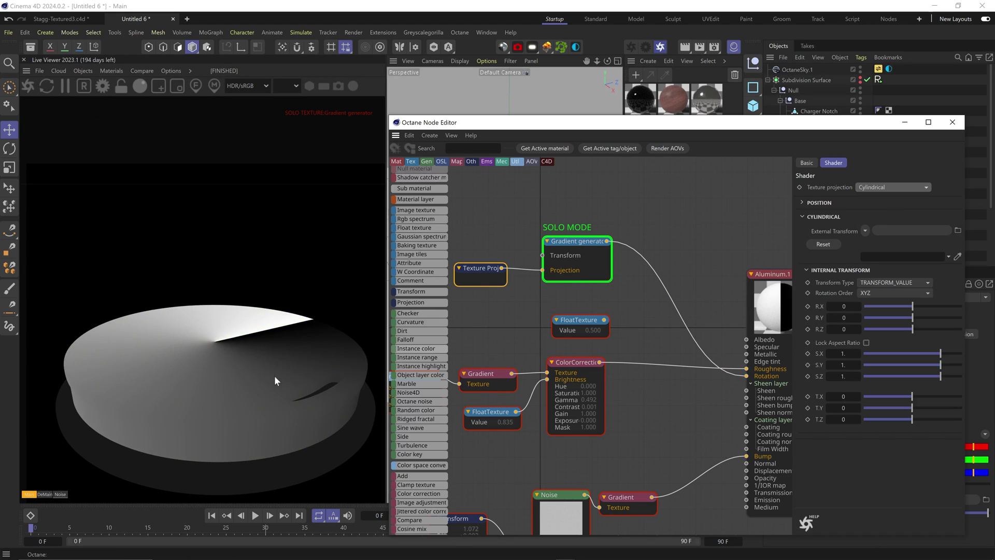
Step: Set the Gradient generator's repetition to 2 and its repetition mode to Mirror
click(566, 259)
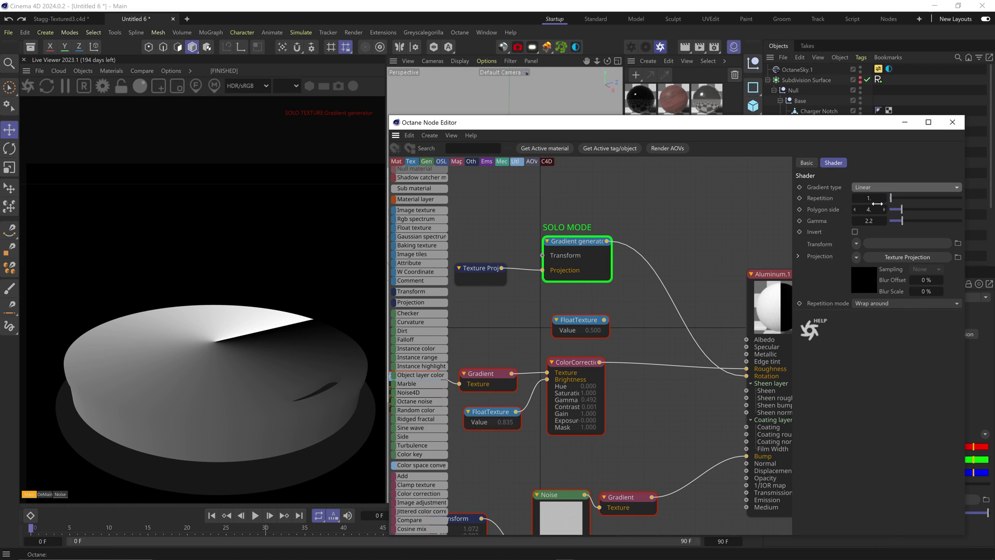
text(2)
key(Return)
click(881, 303)
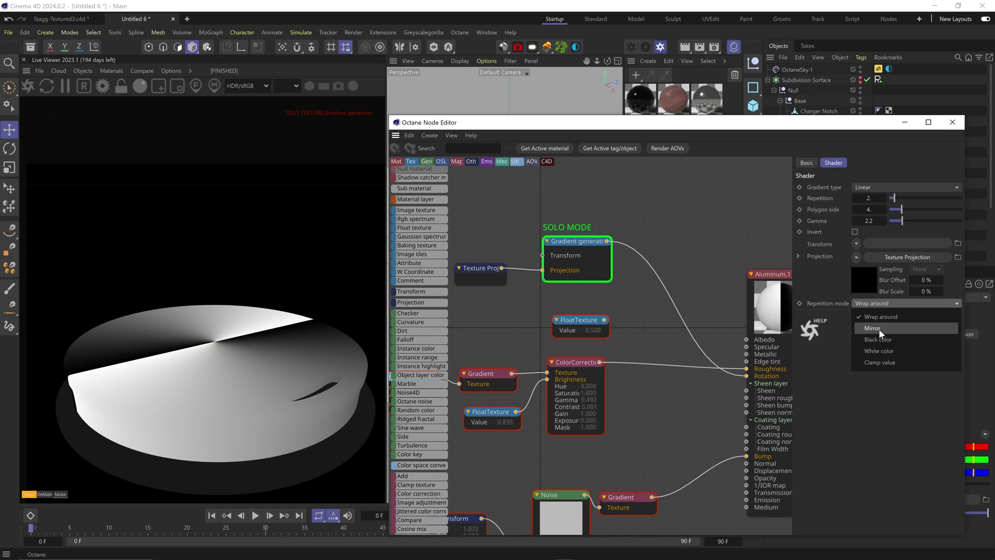
click(871, 331)
Step: Try a repetition of 1 on the mirrored Gradient generator
double_click(876, 199)
text(1)
key(Return)
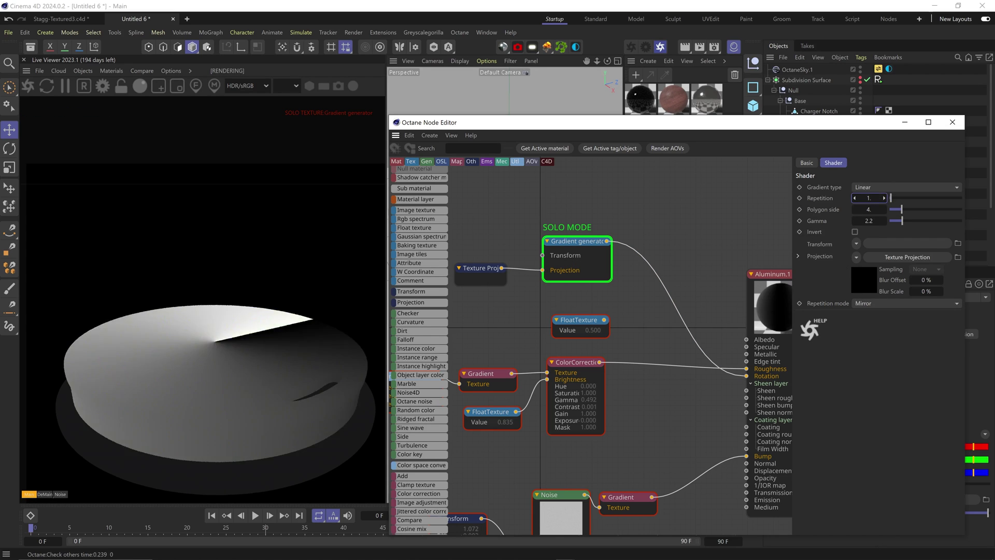
Step: Set the Gradient generator's repetition to 2 and its gamma to 2, and leave solo mode
key(Return)
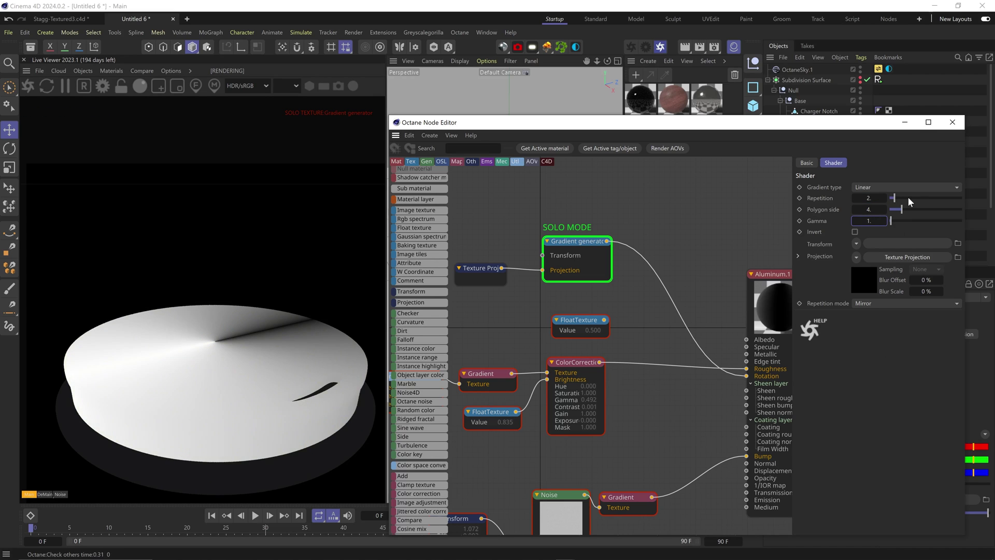
text(2)
key(Return)
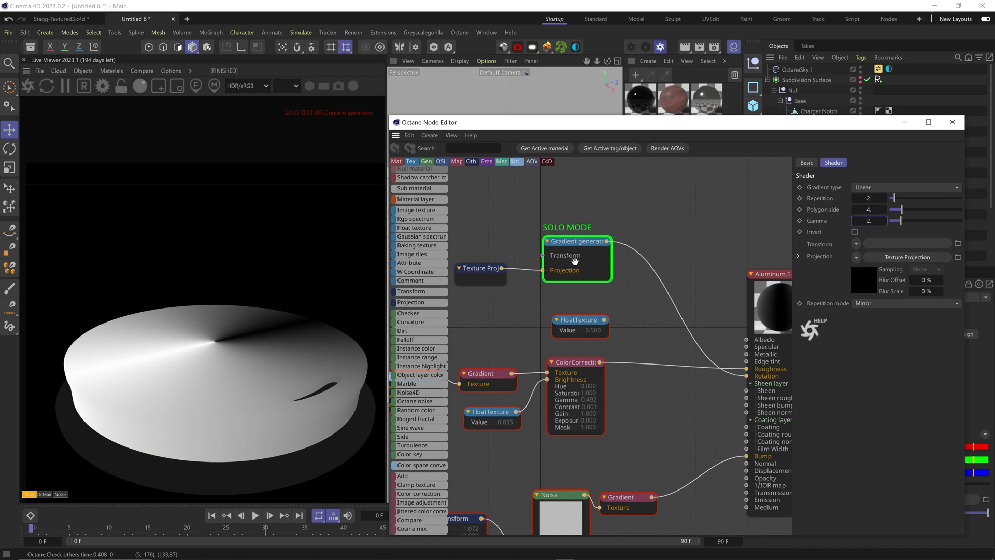
right_click(574, 260)
click(589, 267)
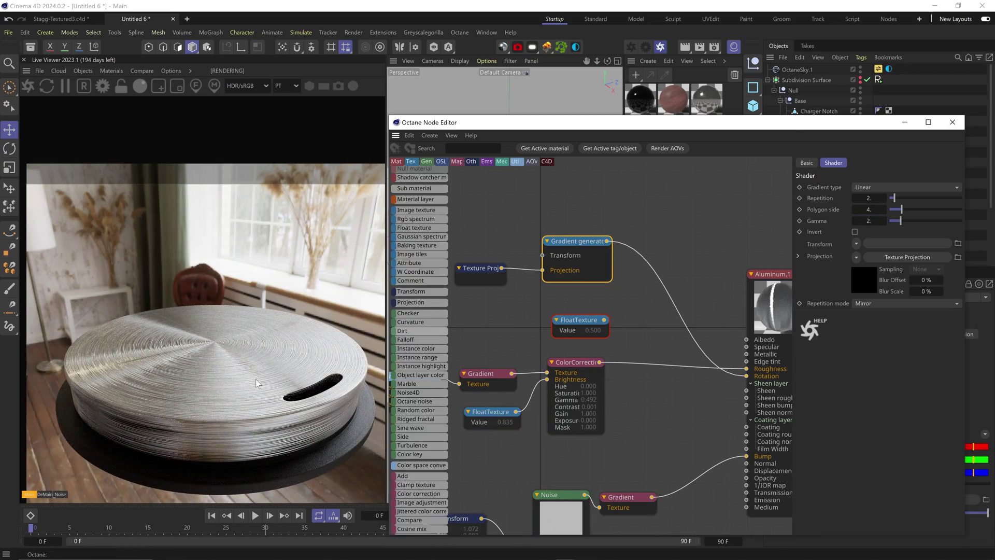
Step: Insert a Gradient node between the Gradient generator and the Rotation input, lightening its black knot and darkening its white knot
drag(588, 129, 568, 99)
scroll(399, 358, down, 5)
drag(398, 359, 629, 244)
double_click(846, 282)
drag(709, 324, 725, 324)
click(809, 344)
double_click(934, 281)
drag(869, 328, 835, 328)
click(812, 347)
Step: Reposition the Gradient node beside the Gradient generator and set the generator's gamma to 1
drag(540, 93, 522, 312)
alt+drag(514, 276, 516, 305)
drag(604, 461, 611, 441)
right_click(544, 433)
click(542, 431)
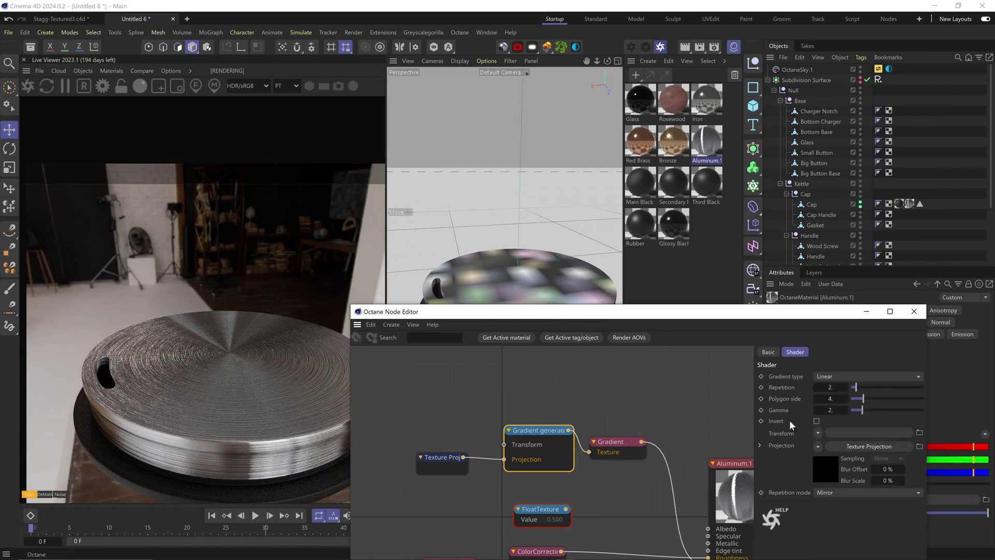
text(1)
key(Return)
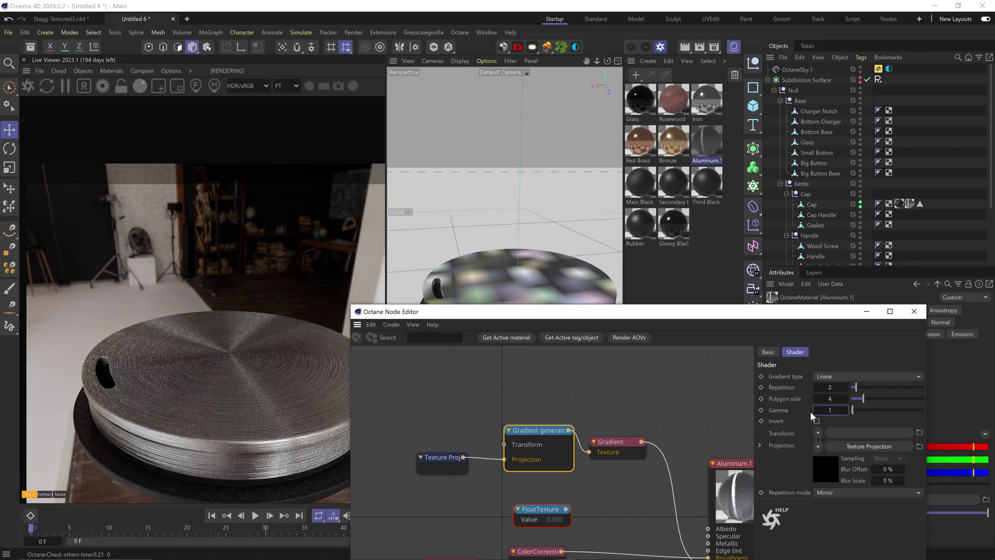
Step: Connect the Float Texture to Aluminum.1's Rotation input and spread out the gradient nodes and the material node to make room
alt+drag(518, 265, 487, 249)
middle_drag(606, 492, 565, 415)
drag(524, 432, 666, 488)
middle_drag(576, 421, 615, 433)
scroll(615, 431, down, 2)
drag(621, 366, 503, 444)
drag(557, 440, 497, 398)
middle_drag(658, 425, 607, 463)
drag(653, 464, 713, 443)
Step: Add a Composite texture node near the material and give it two layers with their layer nodes
middle_drag(596, 440, 624, 467)
scroll(386, 480, down, 8)
drag(389, 477, 637, 426)
click(785, 378)
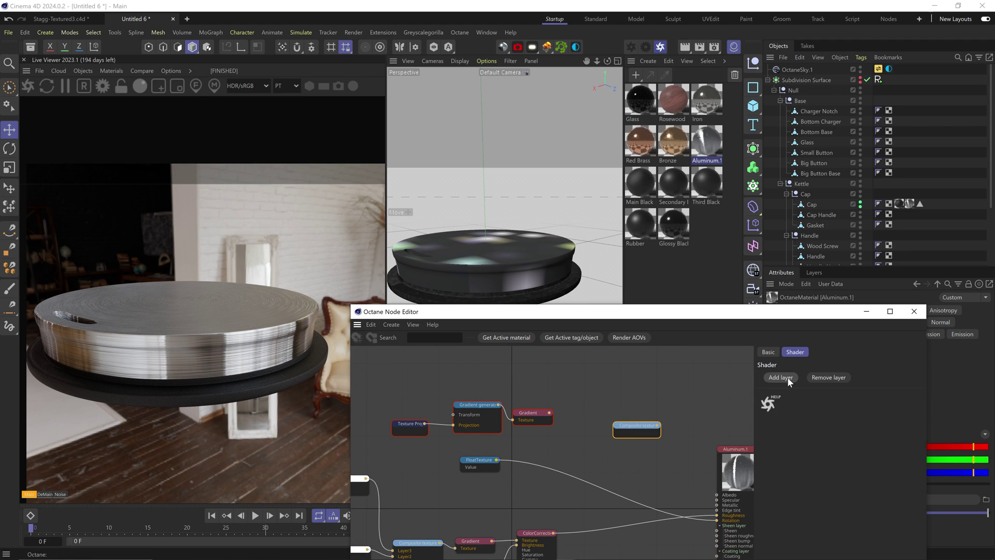
click(801, 387)
click(785, 378)
click(800, 386)
Step: Connect the Gradient and the Float Texture to the two composite layers and the Composite texture to the Rotation input
middle_drag(647, 441, 645, 409)
drag(544, 357, 409, 406)
drag(477, 392, 429, 379)
drag(499, 368, 550, 406)
drag(494, 428, 549, 429)
drag(477, 427, 484, 442)
drag(658, 407, 715, 488)
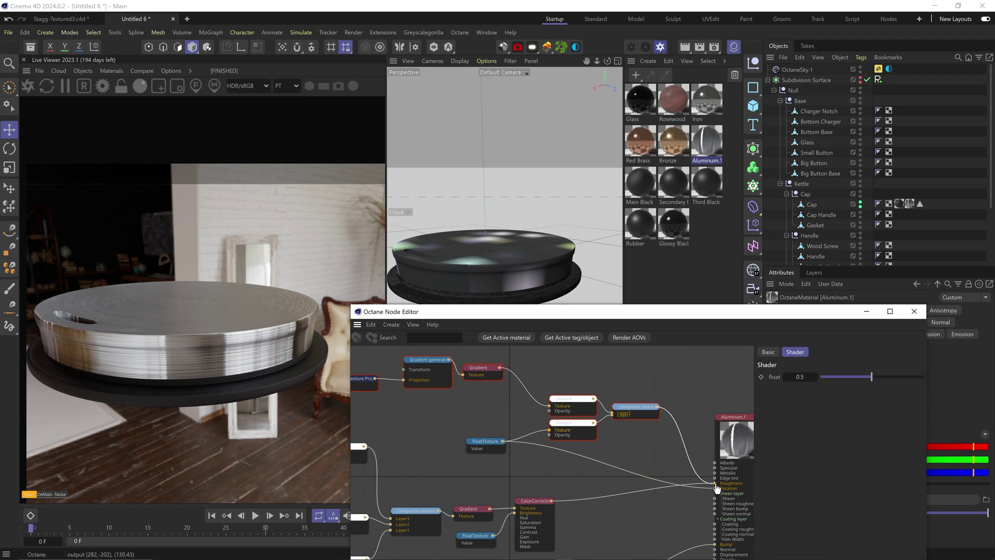
Step: Solo the Composite texture and drive the gradient layer's opacity with a Falloff map in Normal vs. vector 90deg mode
click(614, 401)
drag(484, 442, 488, 447)
mouse_move(377, 404)
scroll(378, 407, down, 10)
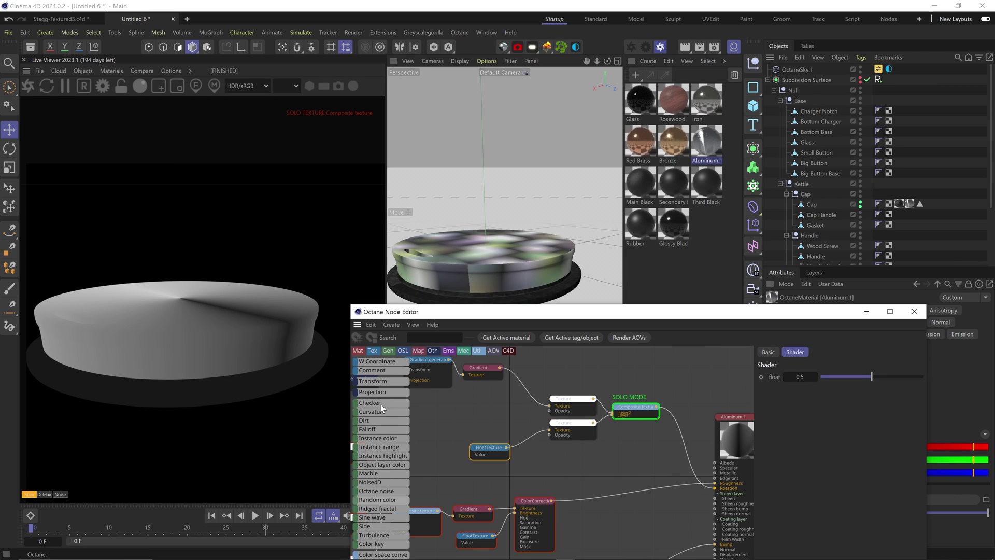
drag(382, 430, 495, 405)
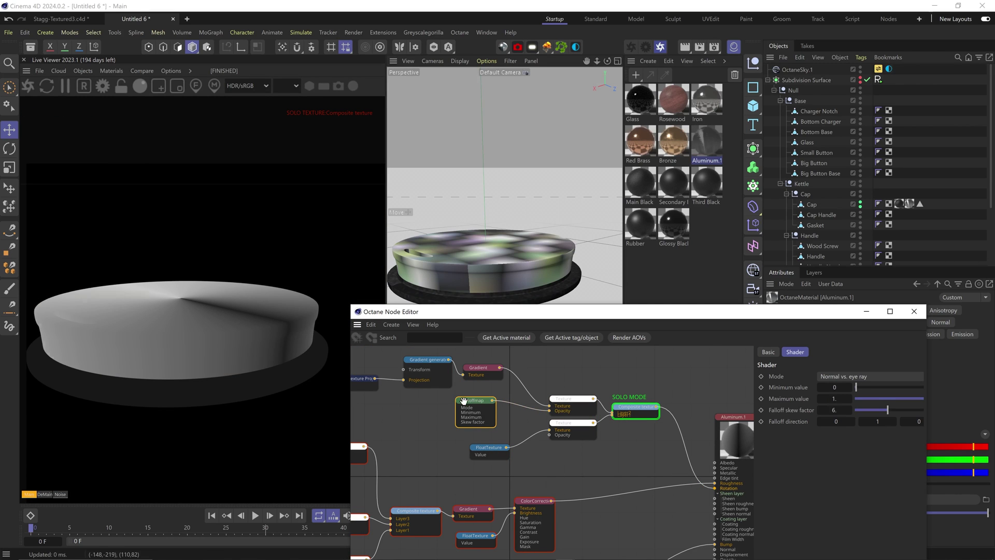
click(855, 377)
click(863, 395)
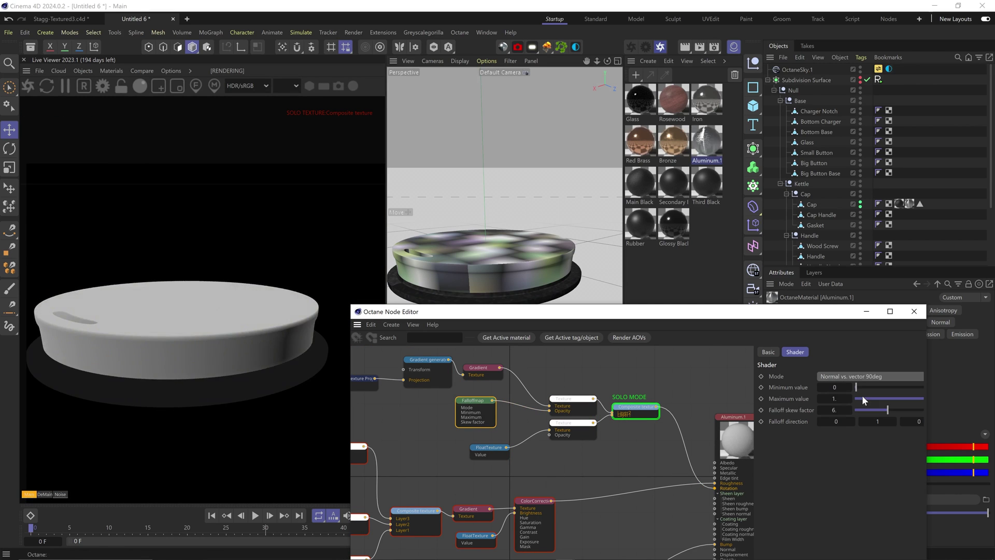
Step: Solo the Falloff map to set its minimum value to 1 and maximum to 0, check the composite, and leave solo mode
drag(469, 401, 423, 404)
right_click(428, 406)
click(444, 413)
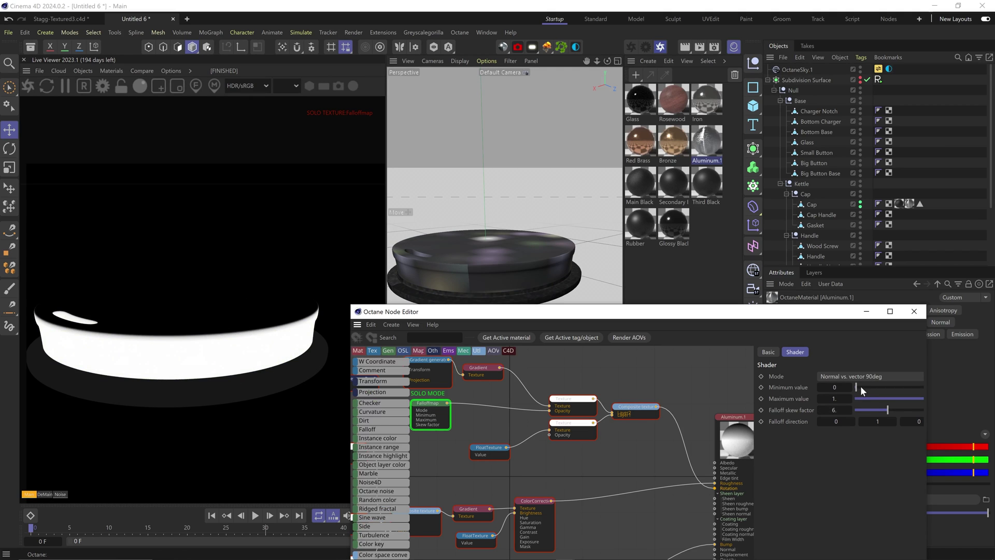
drag(860, 388, 812, 399)
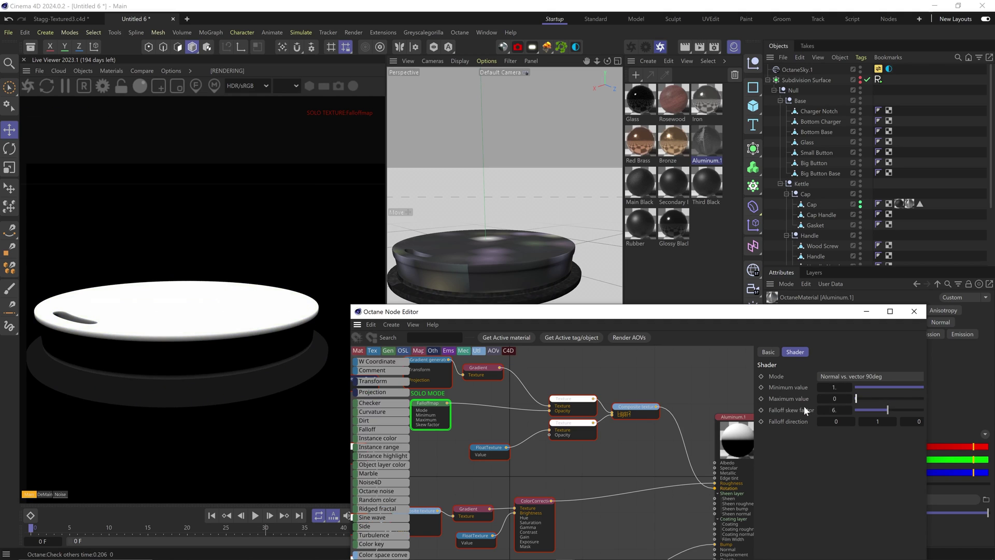
click(632, 409)
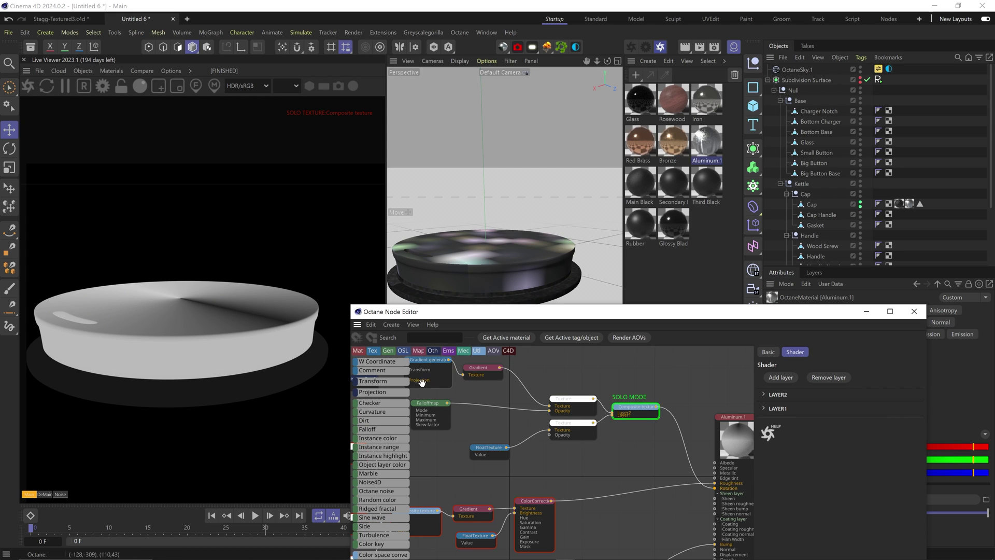
click(652, 415)
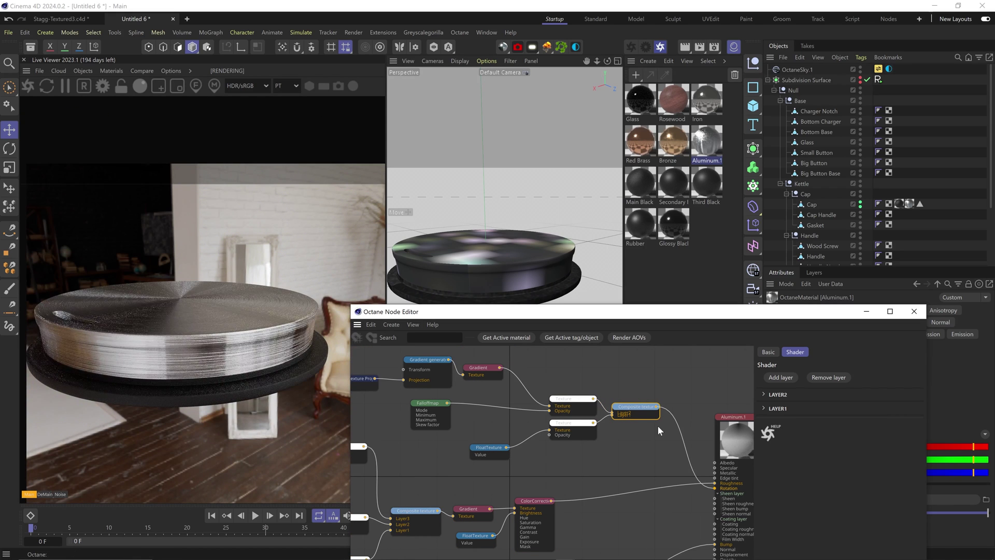
Step: Insert a Gradient node between the Falloff map and the layer opacity and move both its knots inward for a sharper transition
mouse_move(381, 430)
scroll(380, 431, down, 10)
drag(381, 480, 487, 403)
drag(916, 500, 896, 500)
drag(829, 501, 850, 501)
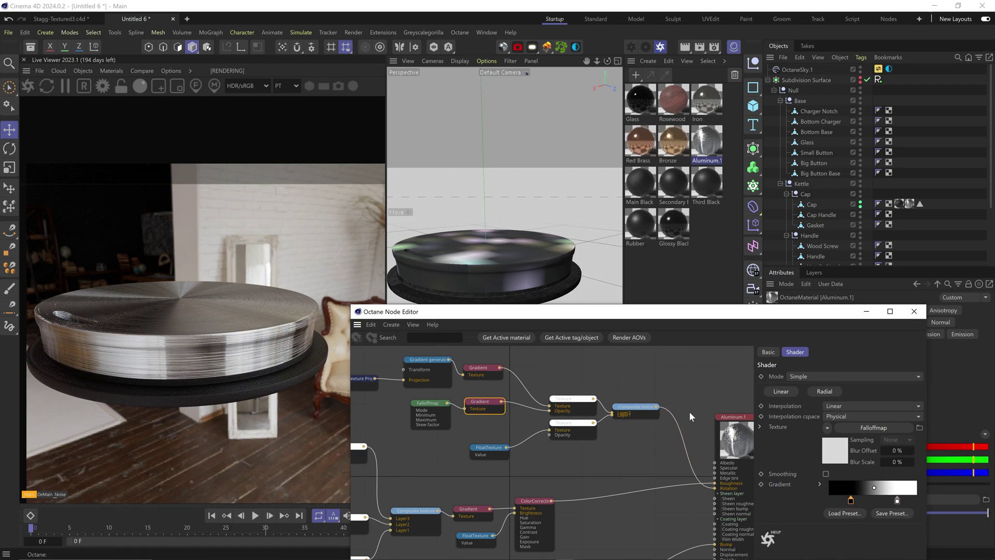
Step: Rescale the bump Noise's Transform in Y and X, switching its aspect ratio lock as needed, to refine the brushed lines
scroll(555, 277, up, 5)
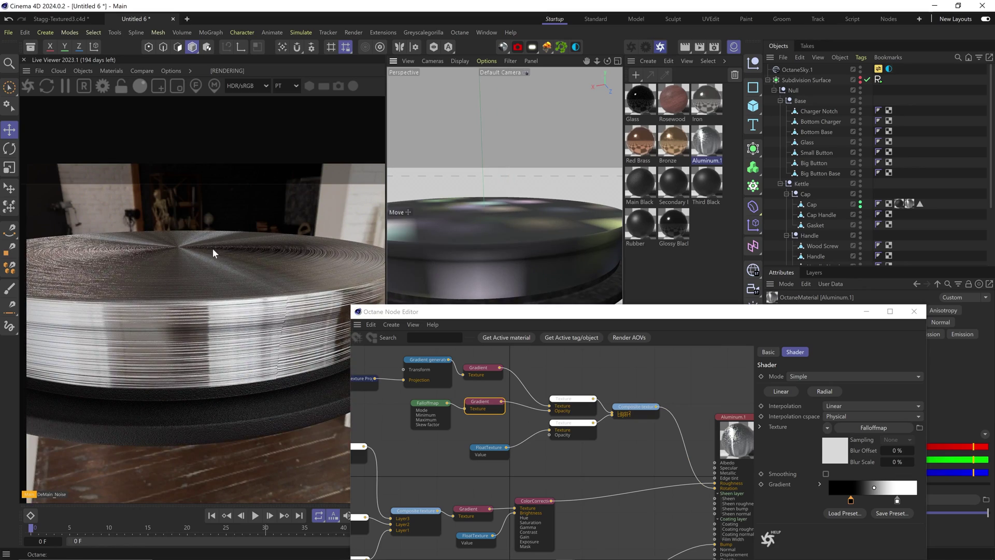
middle_drag(498, 484, 525, 335)
click(477, 464)
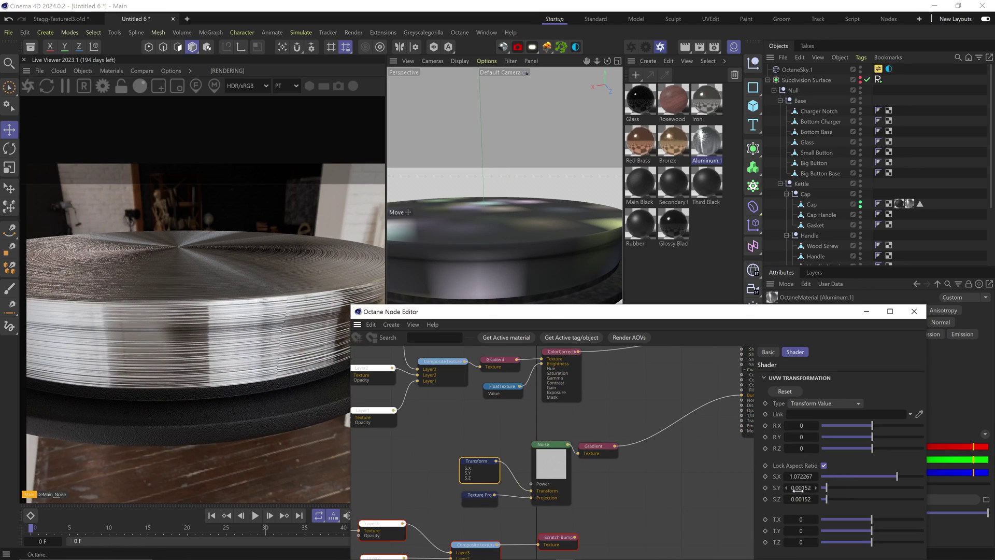
drag(815, 488, 801, 488)
click(823, 465)
drag(868, 476, 887, 475)
click(824, 466)
Step: Solo the bump Noise, duplicate it, and connect the copy to the material's Bump input
middle_drag(576, 489, 542, 456)
right_click(518, 418)
click(550, 443)
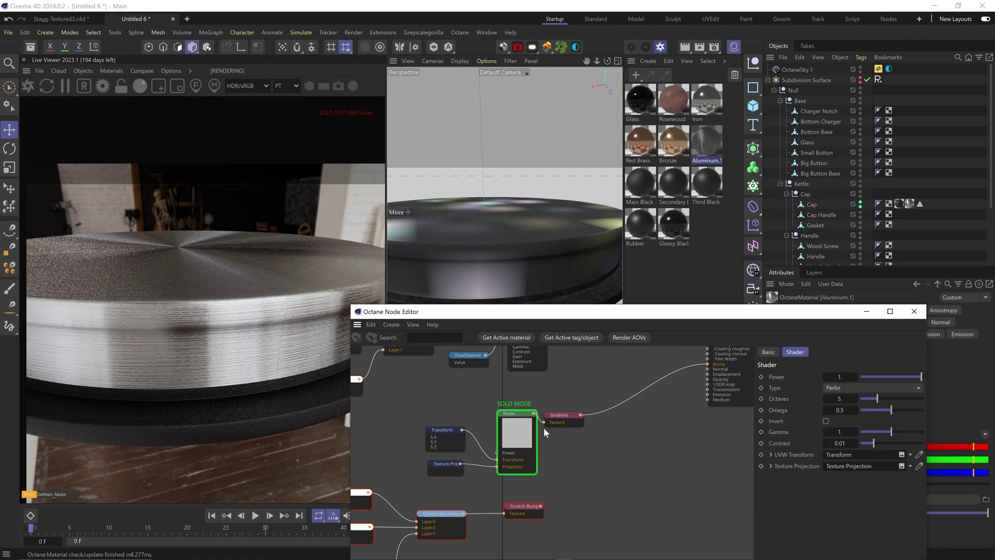
scroll(552, 445, down, 8)
scroll(596, 441, up, 8)
ctrl+drag(538, 438, 539, 361)
middle_drag(575, 381, 536, 450)
drag(510, 426, 671, 396)
Step: Solo the duplicated Noise and add a Texture Projection node to it
right_click(489, 426)
click(512, 444)
middle_drag(484, 491, 512, 489)
click(786, 469)
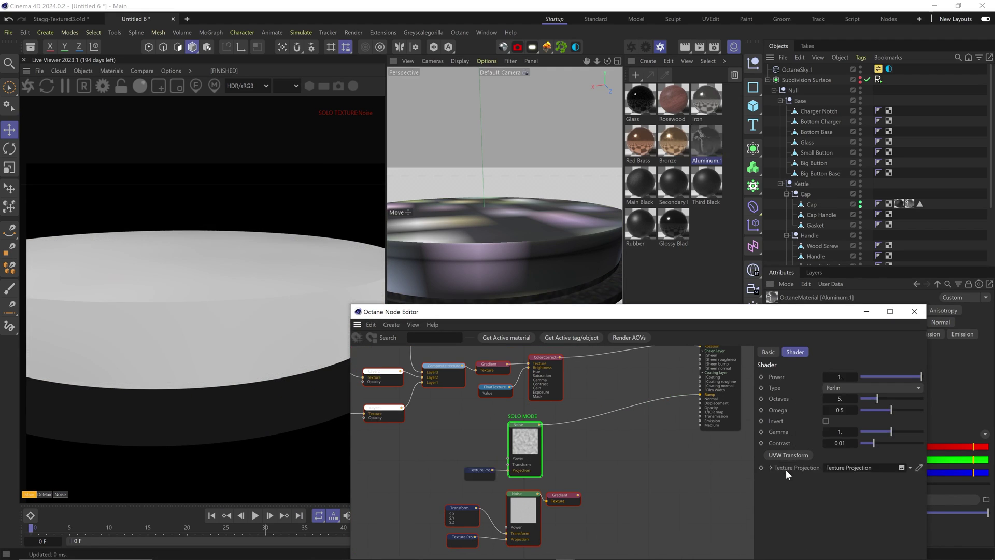
Step: Set the new Texture Projection to Cylindrical with an R.Y rotation of 180
drag(461, 478, 445, 477)
click(849, 376)
click(840, 402)
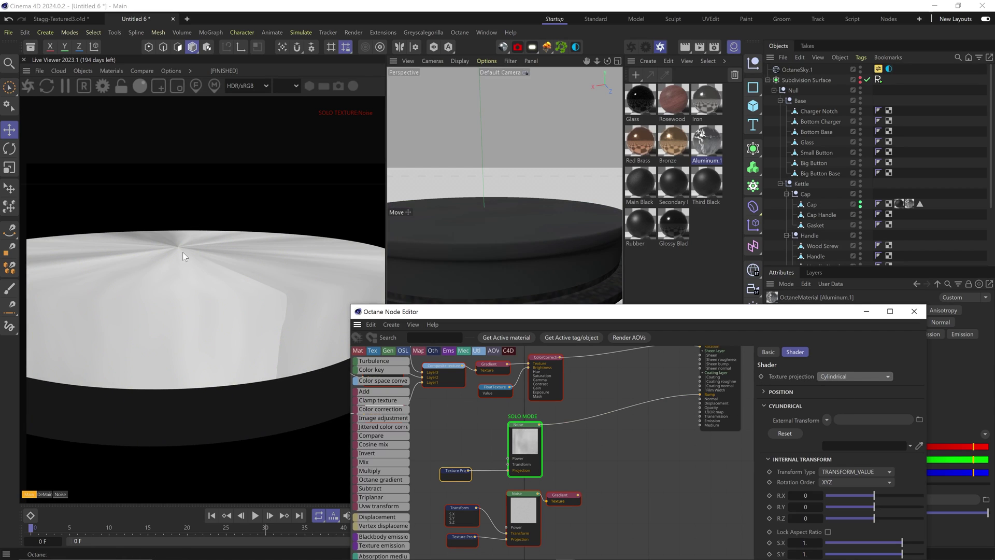
text(180)
key(Return)
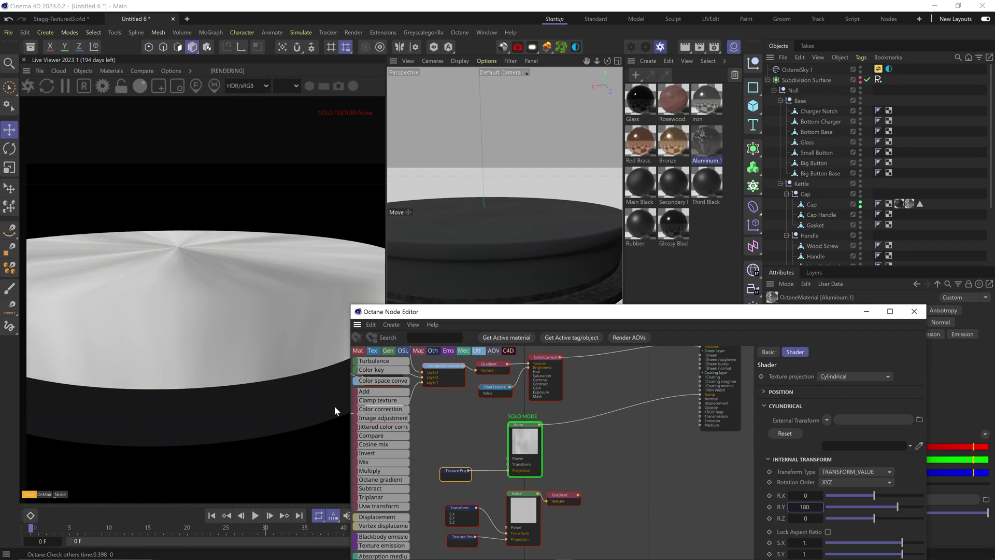
alt+drag(462, 206, 506, 278)
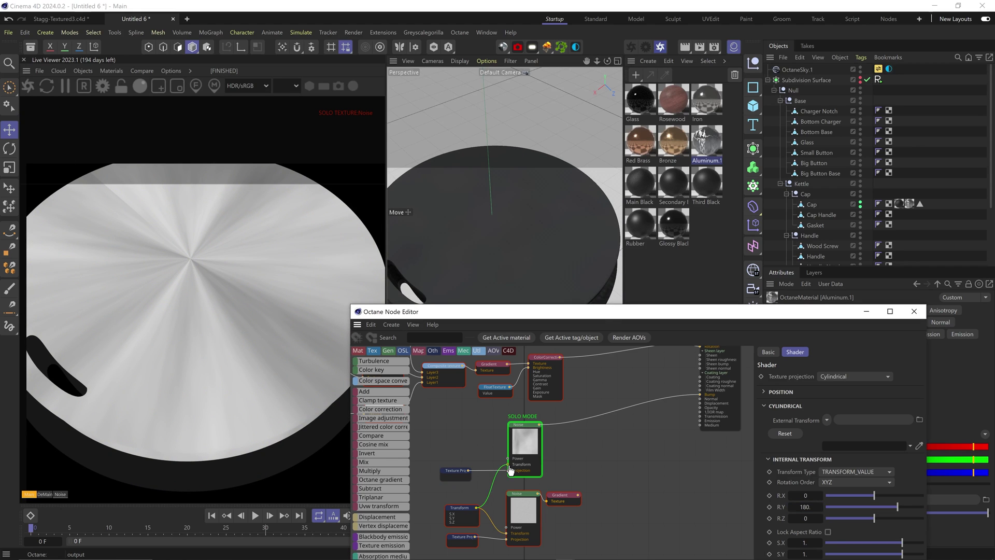
Step: Connect the existing Transform node to the duplicated Noise's Transform input and inspect the circular lines
drag(510, 470, 509, 465)
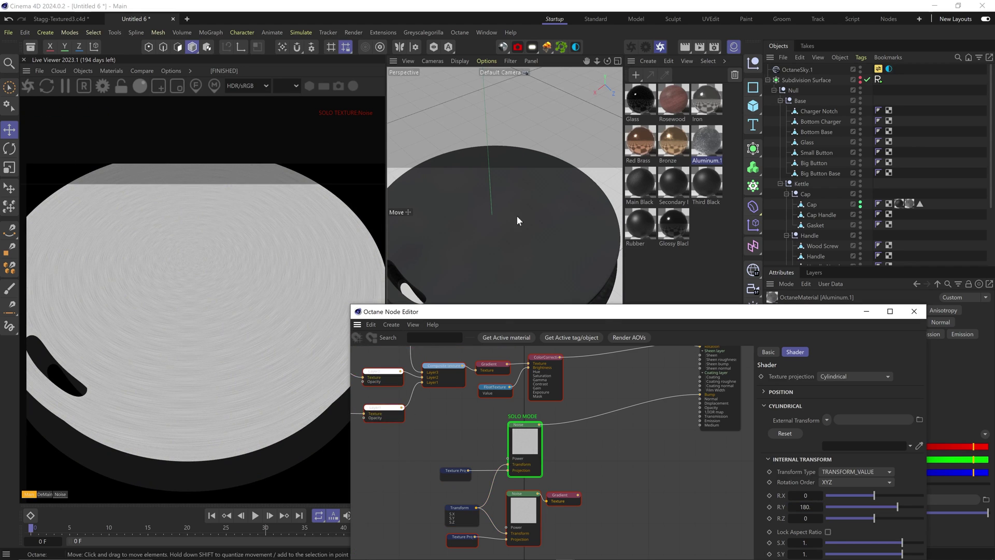
scroll(542, 271, up, 5)
scroll(513, 242, down, 5)
click(519, 423)
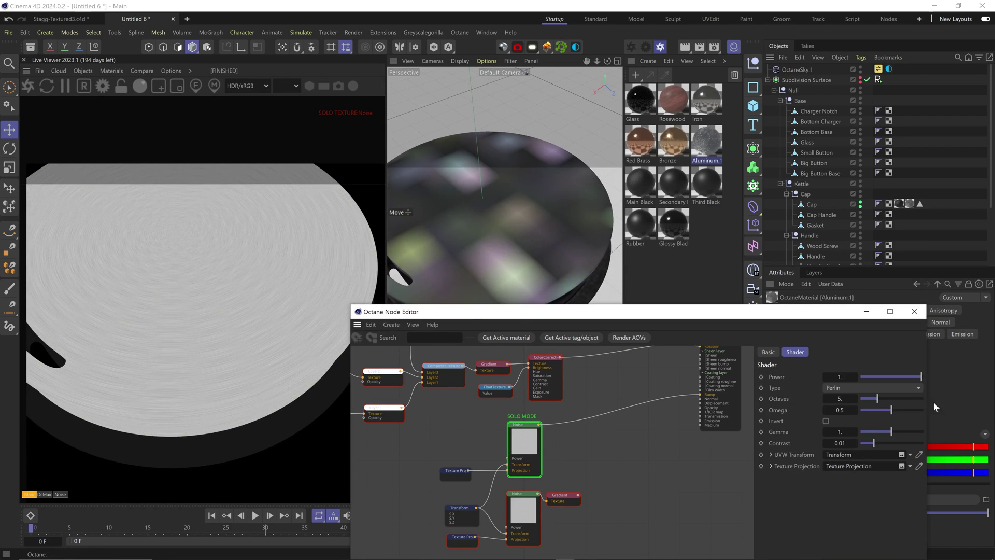
Step: Adjust the shared Transform's scale with the aspect ratio locked and set the duplicated Noise's Omega to 0.956522
click(461, 513)
drag(904, 477, 894, 477)
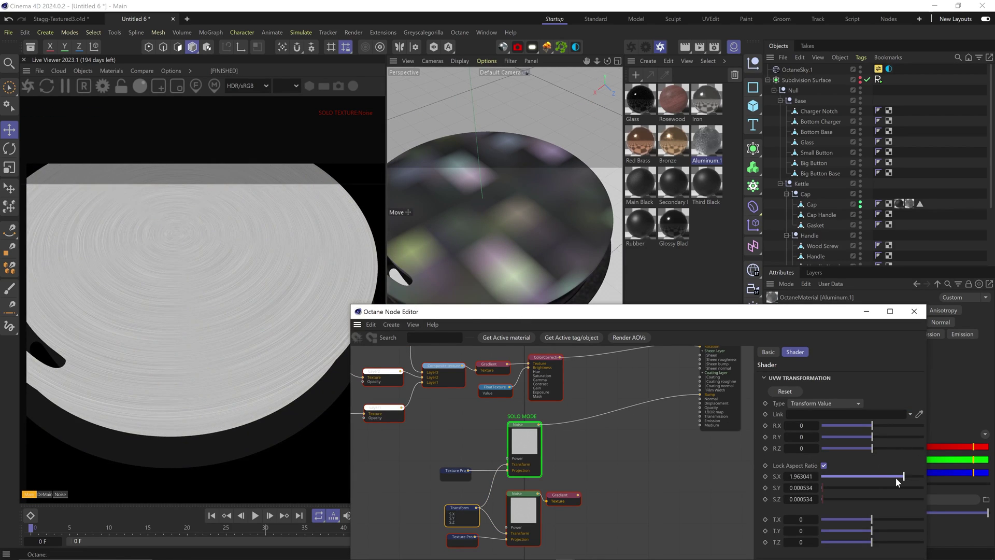
drag(829, 460, 896, 477)
click(532, 440)
drag(891, 410, 918, 412)
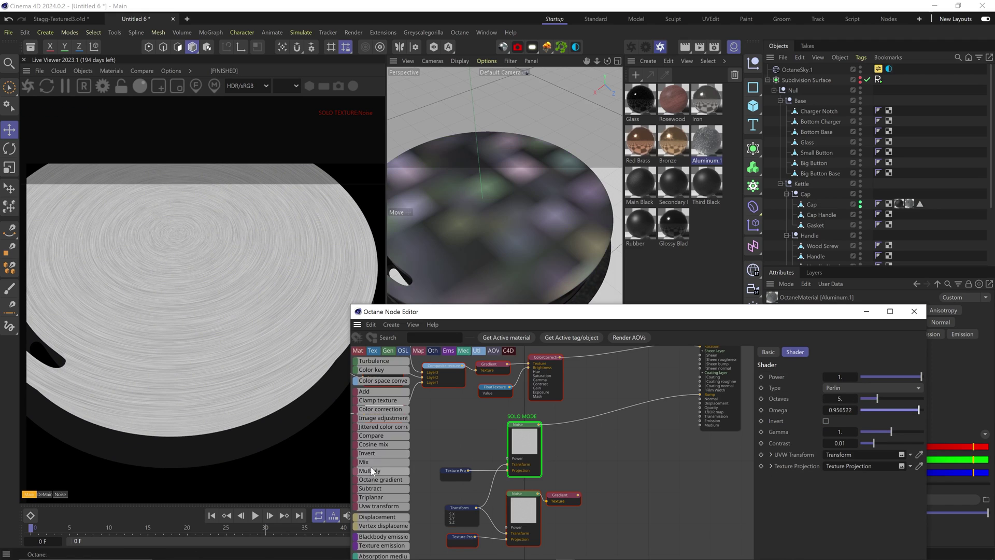
Step: Add a Mix texture and connect the two Noise nodes to its Texture1 and Texture2 inputs
click(379, 462)
scroll(577, 495, down, 2)
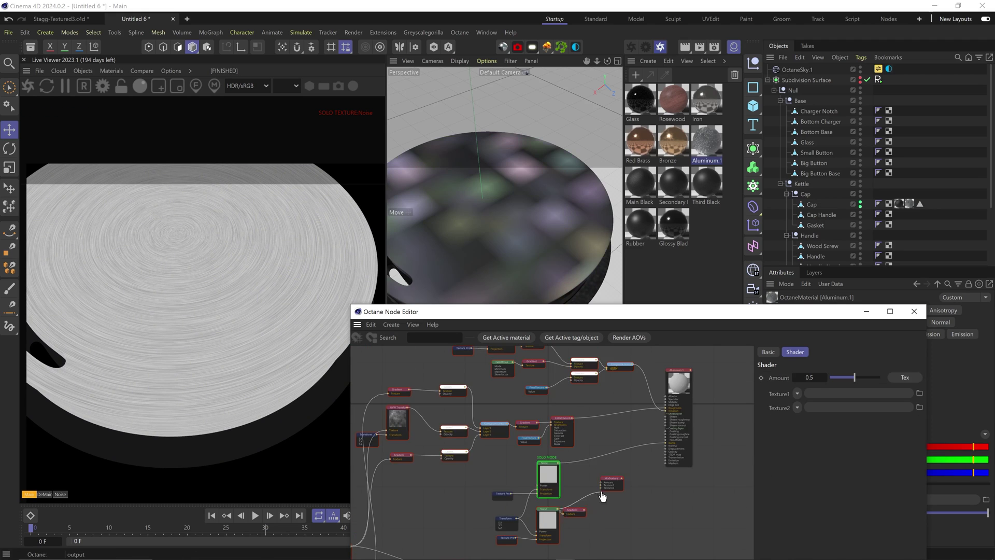
drag(603, 489, 602, 488)
drag(559, 462, 601, 485)
middle_drag(598, 407, 591, 424)
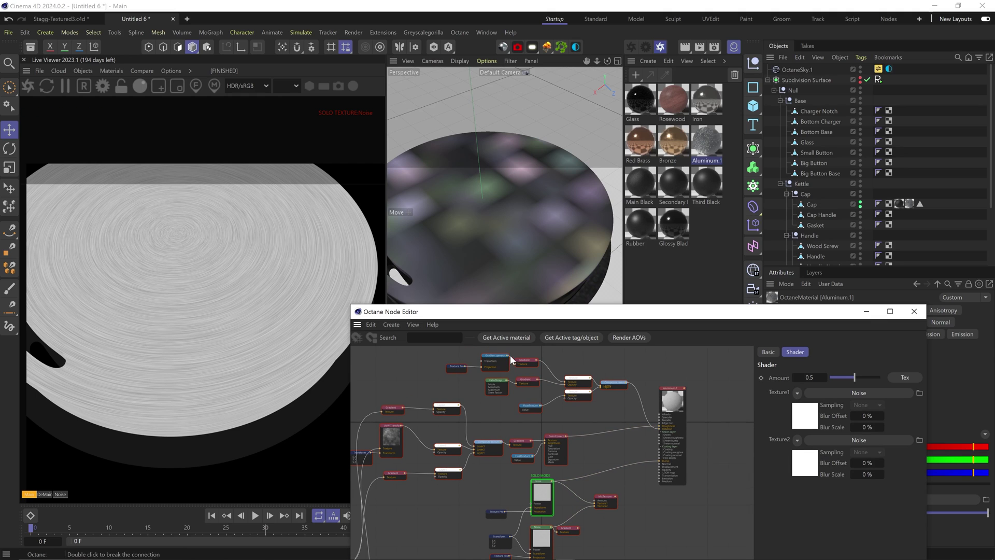
Step: Drive the Mix texture's Amount with the Gradient generator and connect the mix to the Bump input
drag(595, 505, 597, 501)
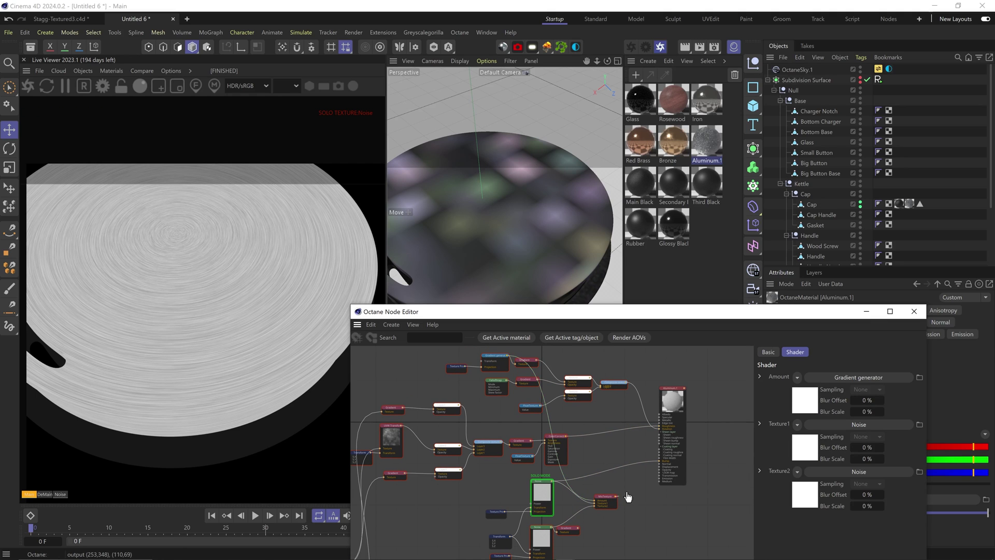
drag(660, 461, 660, 461)
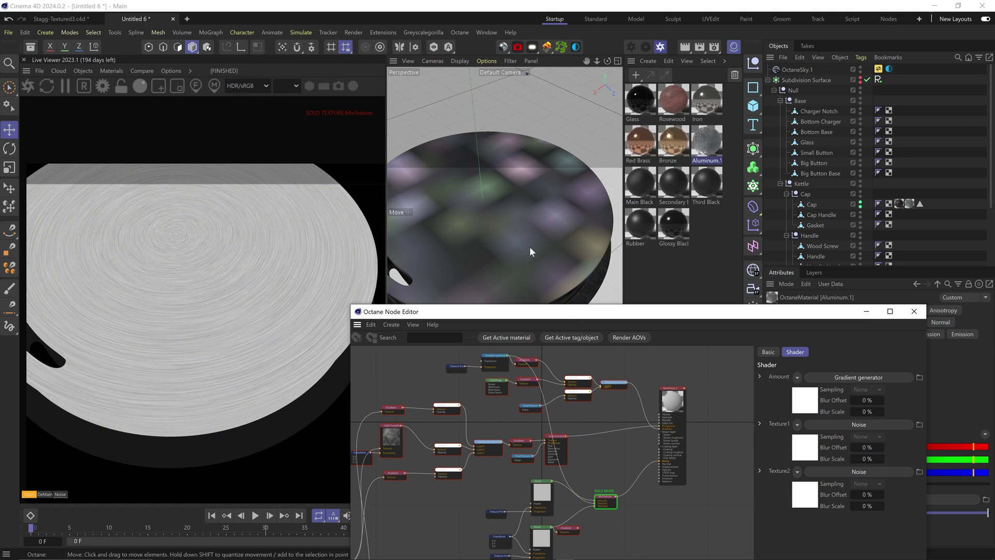
alt+middle_drag(479, 254, 495, 287)
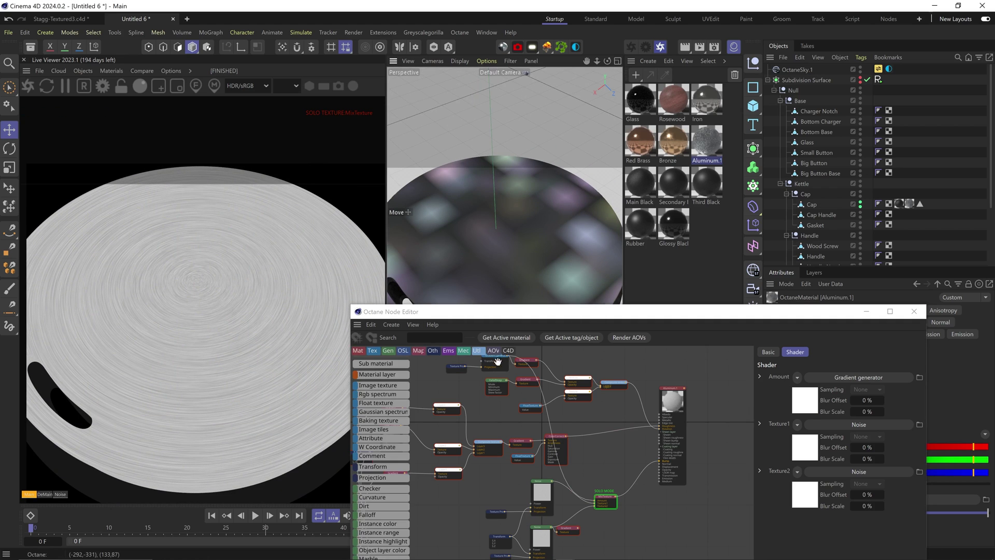
Step: Solo the Gradient generator, both Noise nodes and the Mix texture in turn to check how they blend
click(497, 362)
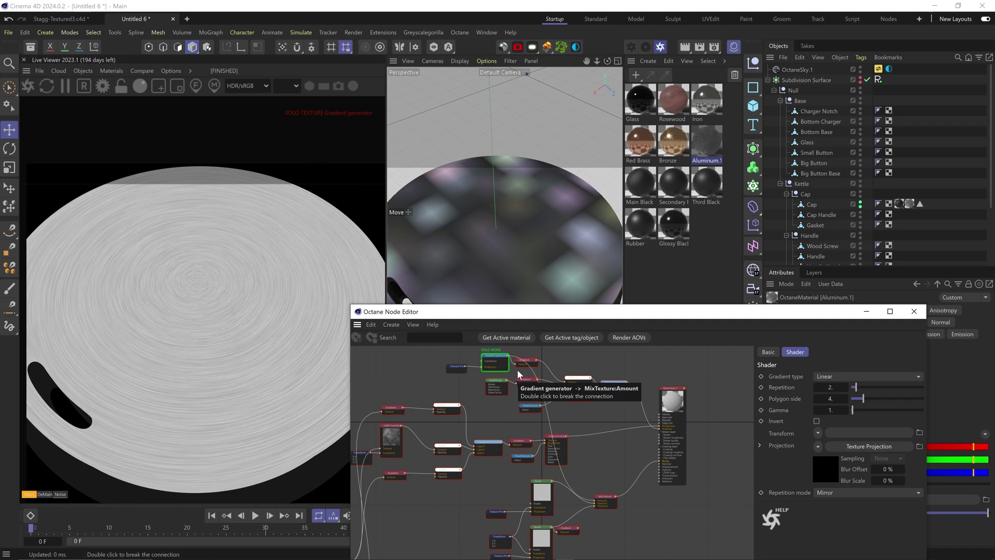
right_click(550, 539)
click(569, 414)
right_click(548, 496)
click(566, 414)
right_click(605, 498)
click(612, 398)
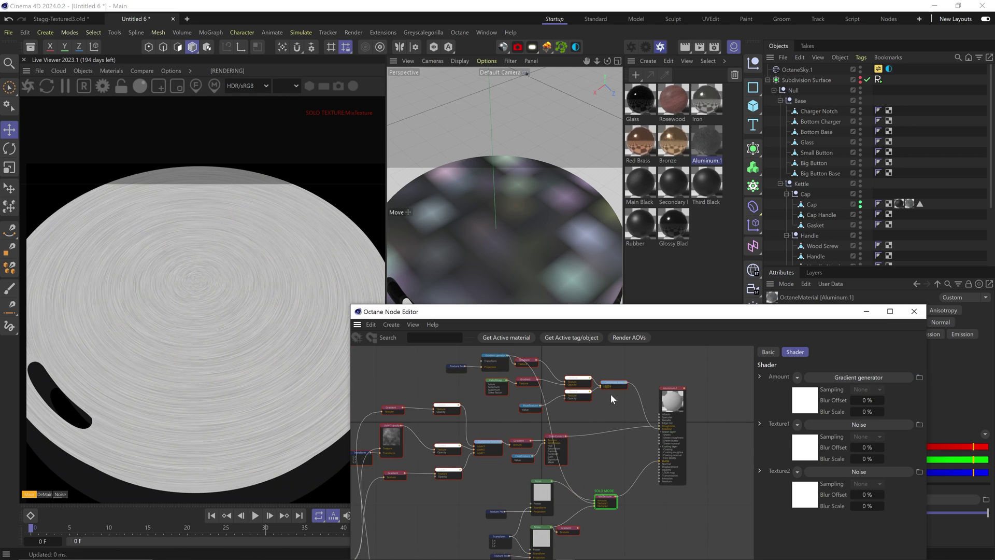
Step: Place a Gradient between each Noise and the Mix texture, and move the Scratch Bump gradient closer to the mix
alt+drag(509, 280, 505, 244)
middle_drag(577, 530, 557, 437)
scroll(560, 446, up, 3)
ctrl+drag(575, 480, 610, 437)
middle_drag(591, 501, 543, 459)
scroll(542, 459, down, 4)
drag(489, 505, 565, 505)
scroll(579, 453, up, 3)
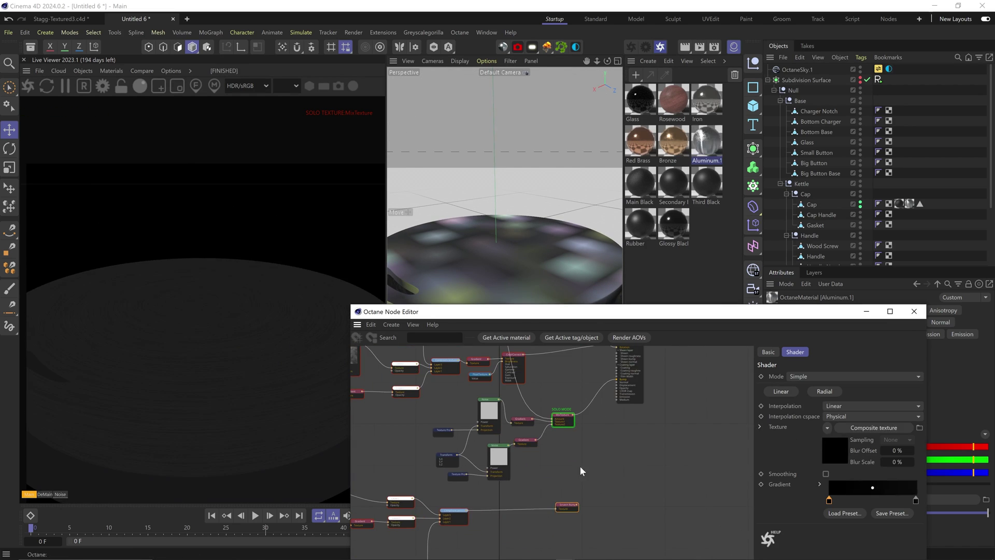
Step: Add a texture node combining the Mix texture with the Scratch Bump gradient and connect it to the Bump input
mouse_move(384, 471)
scroll(384, 471, down, 5)
drag(382, 473, 592, 439)
drag(567, 394, 594, 436)
drag(574, 529, 594, 440)
middle_drag(603, 435, 582, 509)
drag(604, 500, 613, 415)
middle_drag(580, 458, 573, 416)
Step: Toggle node solo mode and kettle part visibility to inspect the combined bump from several angles
right_click(523, 425)
click(555, 434)
key(ctrl+z)
alt+drag(504, 284, 543, 296)
scroll(846, 167, down, 2)
alt+click(860, 256)
alt+click(860, 142)
alt+drag(504, 240, 531, 229)
middle_drag(518, 386, 512, 510)
right_click(522, 379)
click(538, 387)
alt+drag(510, 258, 538, 225)
right_click(527, 382)
click(542, 389)
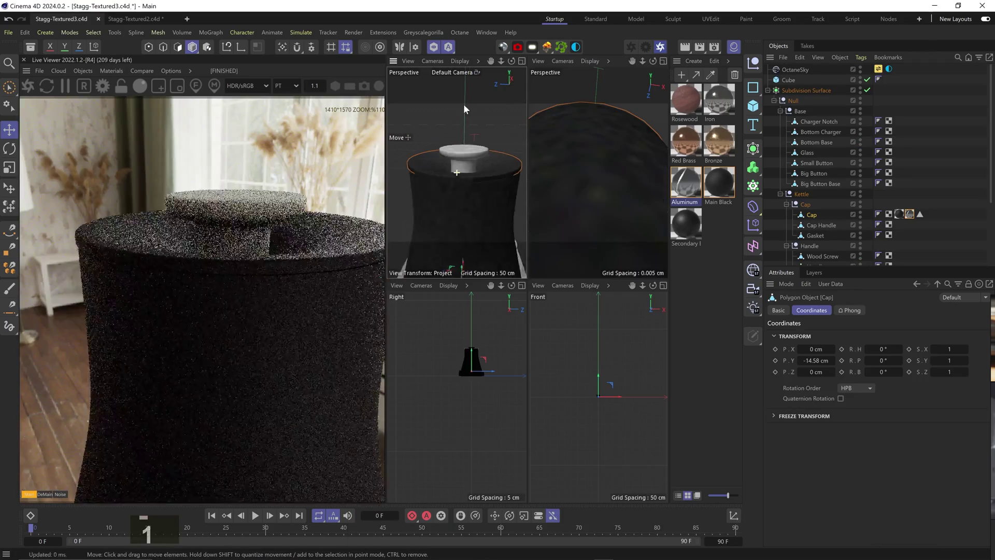
Step: Duplicate the Secondary Black material, rename the copy Rubber, and assign it to the Gasket
alt+drag(463, 103, 486, 189)
click(819, 237)
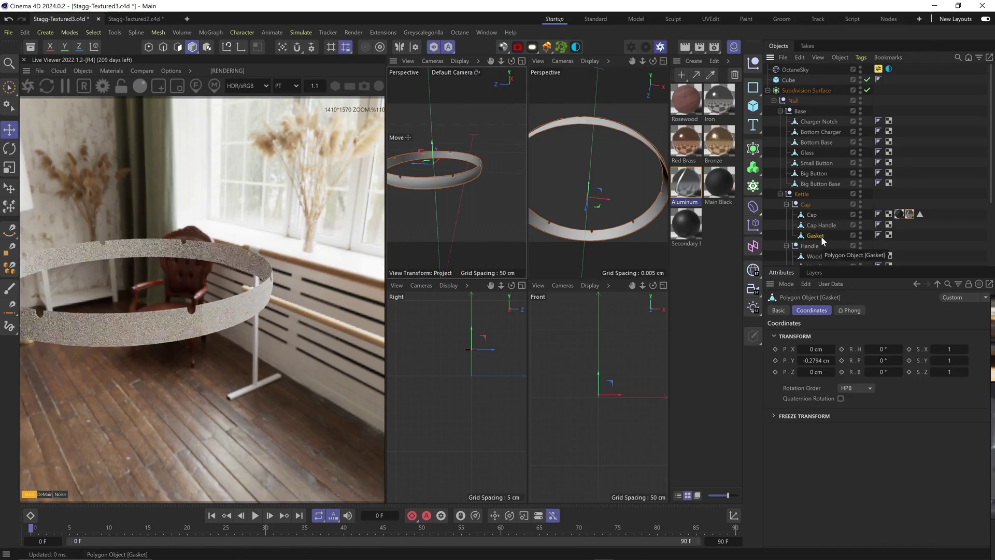
ctrl+drag(686, 225, 720, 234)
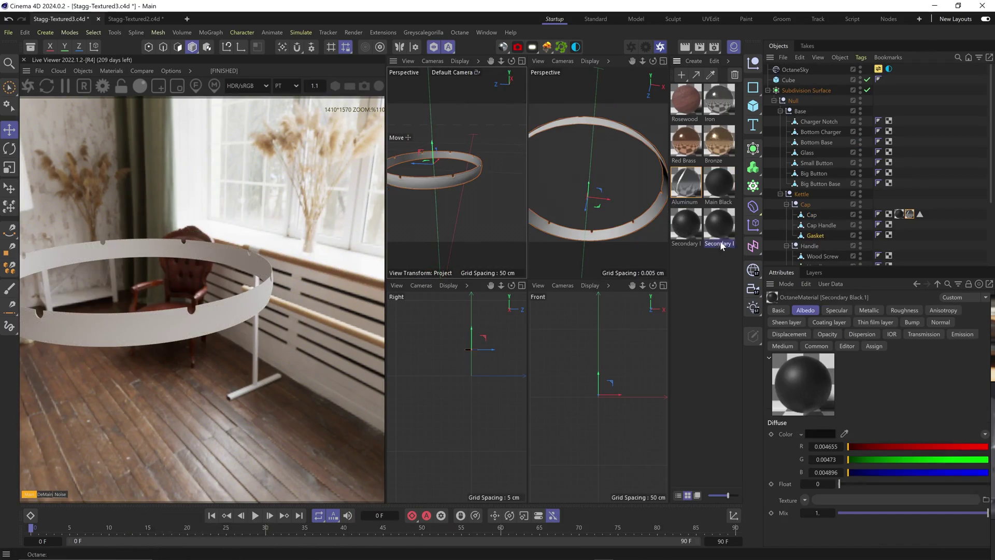
key(Return)
text(Rubber)
drag(719, 225, 510, 181)
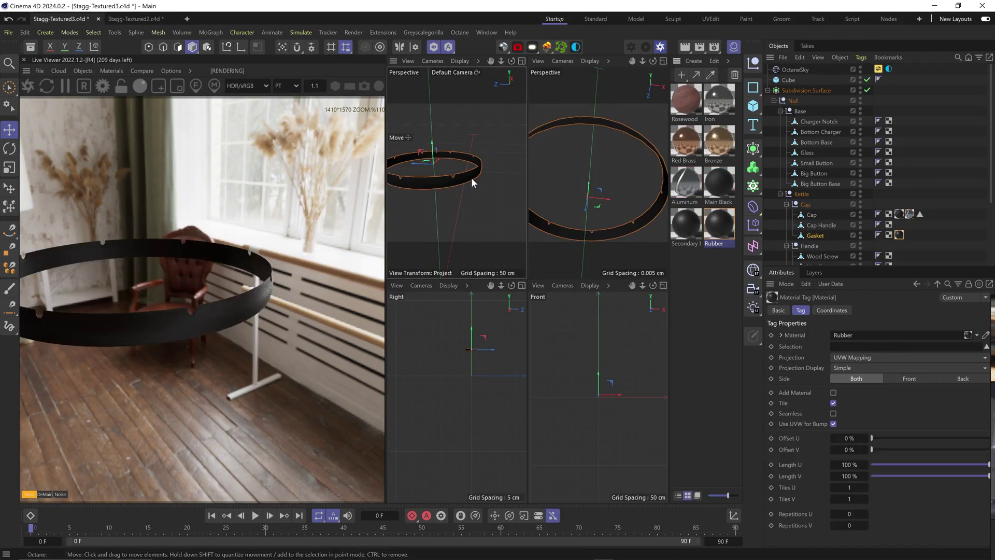
Step: Open the Rubber material's node graph and set its Dielectric IOR to 1.55
double_click(719, 225)
click(705, 298)
click(666, 207)
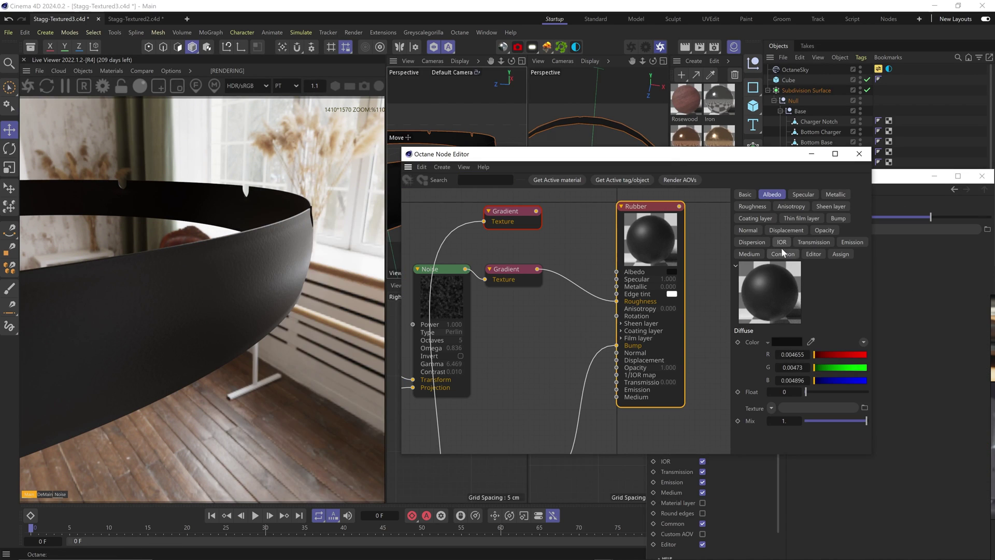
click(782, 243)
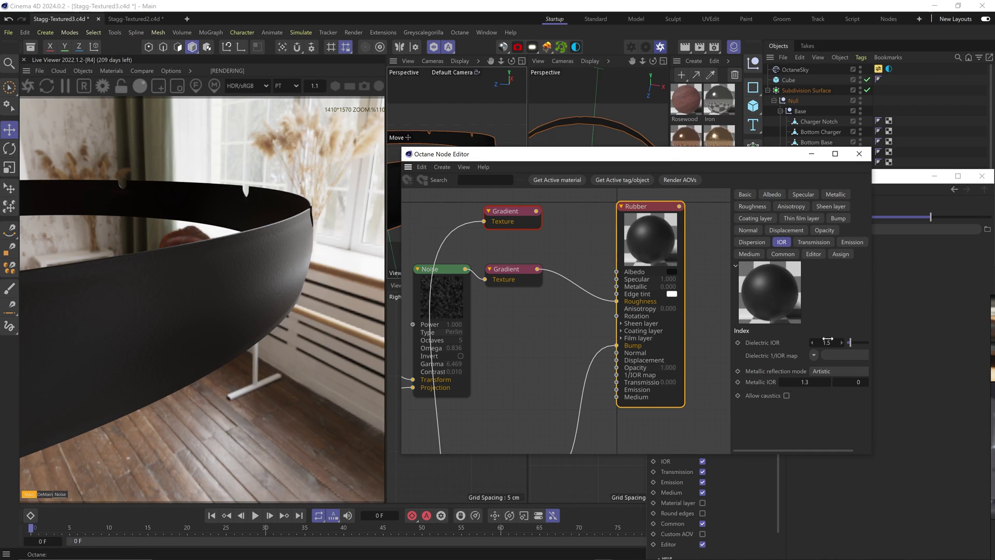
double_click(827, 342)
text(1.55)
key(Return)
Step: Adjust the first knot's colour in the Gradient that drives Rubber's roughness
click(506, 269)
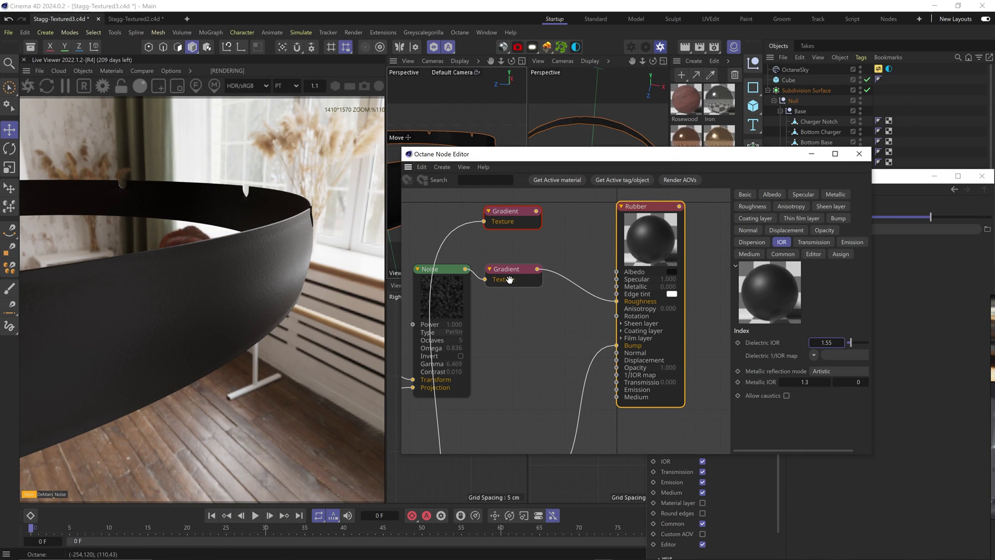
double_click(787, 333)
key(Return)
drag(798, 388, 822, 392)
right_click(790, 334)
click(807, 343)
double_click(787, 334)
key(Return)
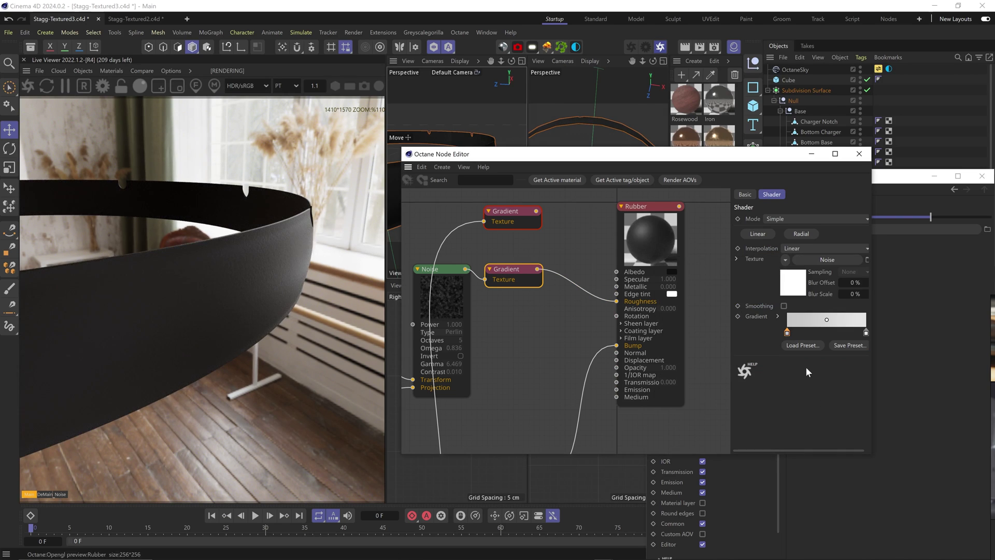
double_click(788, 334)
click(811, 394)
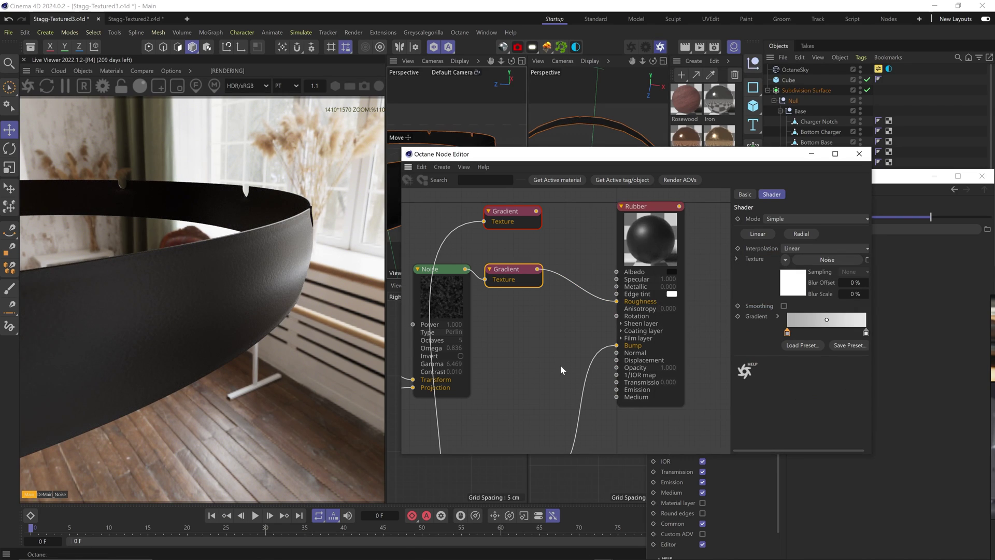
Step: Solo the Perlin Noise in the bump network and set its Transform's S.Y to 0.006569 with the aspect ratio unlocked
middle_drag(544, 425, 652, 286)
middle_drag(571, 304, 589, 304)
click(607, 290)
right_click(528, 273)
click(439, 345)
click(801, 308)
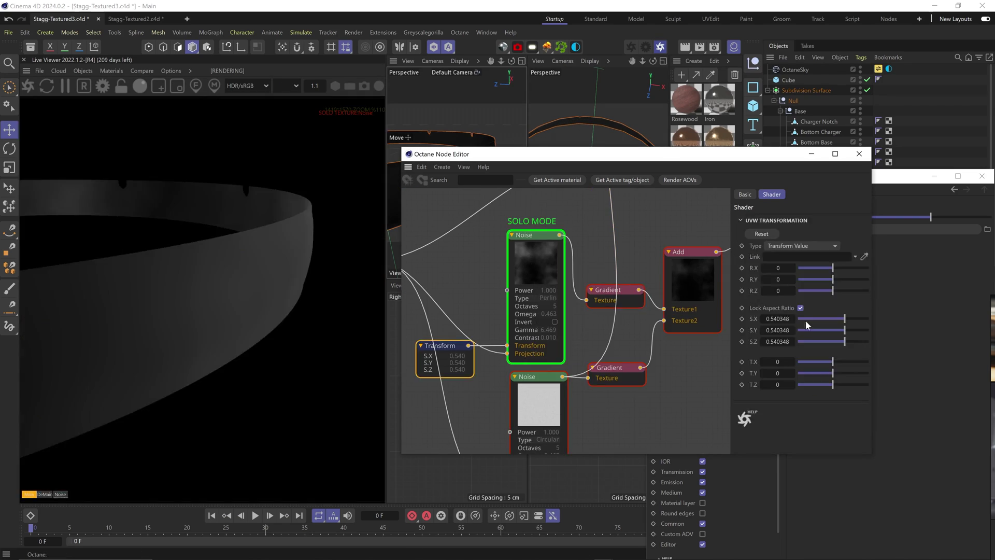
drag(844, 331, 809, 332)
Step: Set the Perlin Noise's Omega to 0.731 and Gamma to 10.642, and rescale its Transform with the aspect ratio locked
click(535, 264)
drag(854, 253, 866, 275)
click(439, 345)
click(801, 309)
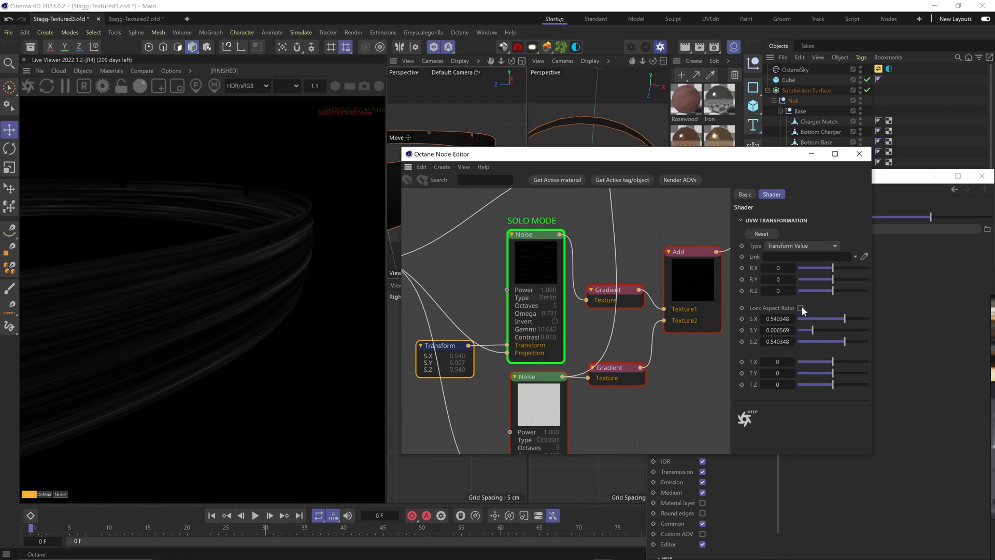
mouse_move(844, 319)
mouse_down()
mouse_move(825, 318)
mouse_move(850, 286)
mouse_up()
Step: Set the Perlin Noise's Gamma to 3.065 and Contrast to 28.804
click(534, 264)
drag(857, 275, 862, 286)
drag(856, 275, 854, 275)
Step: Leave solo mode and set the Perlin Noise's Transform scale to 0.118302 in X and Z and 0.010 in Y
right_click(534, 267)
middle_drag(531, 352, 567, 337)
click(476, 331)
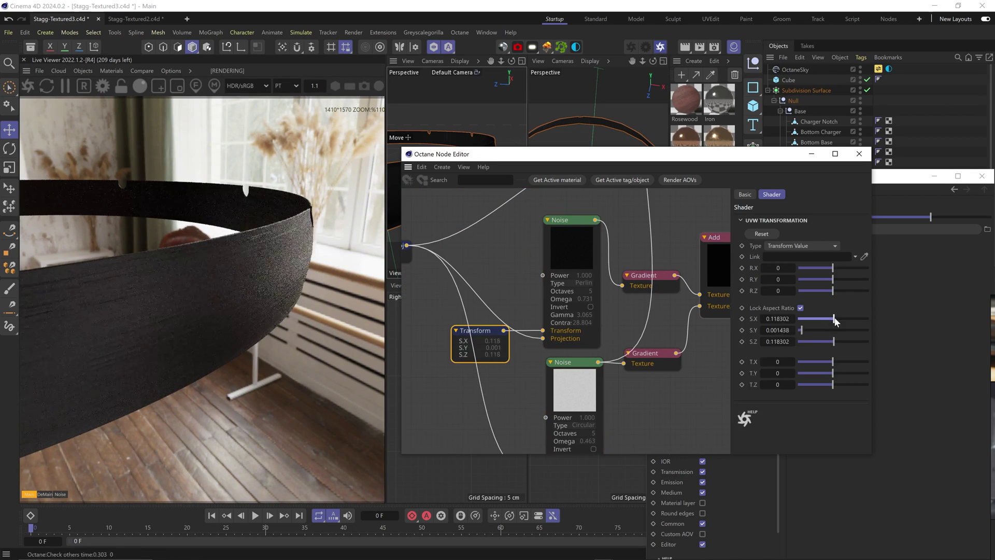
middle_drag(403, 262, 440, 251)
click(433, 236)
click(519, 321)
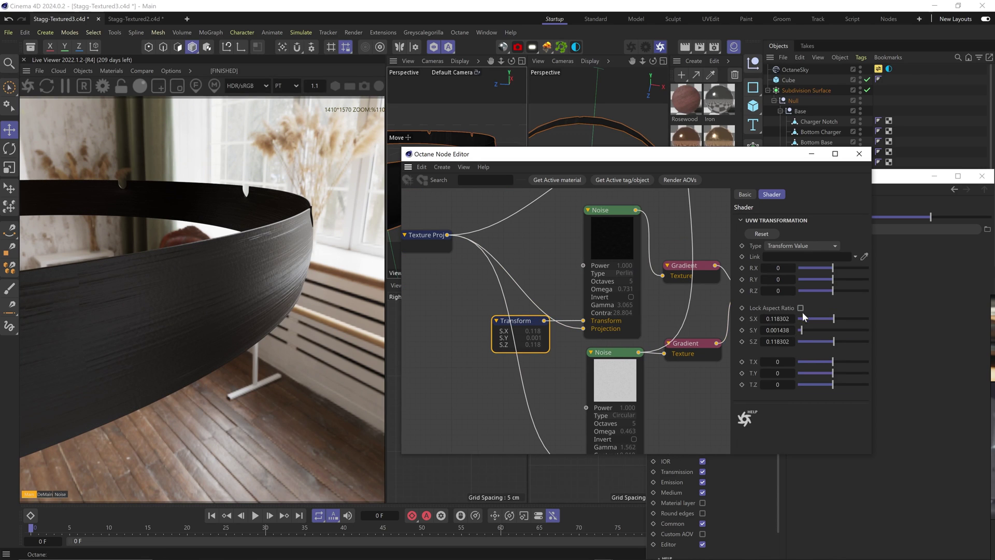
Step: Set the Perlin Noise to 13 octaves, Gamma 0.688395 and Contrast 54.39429
click(615, 211)
drag(860, 274, 851, 274)
drag(840, 242, 861, 241)
drag(861, 286, 847, 272)
Step: Darken the end knot of the Gradient between the Perlin Noise and the Add node, and check the gasket up close
middle_drag(702, 287, 611, 306)
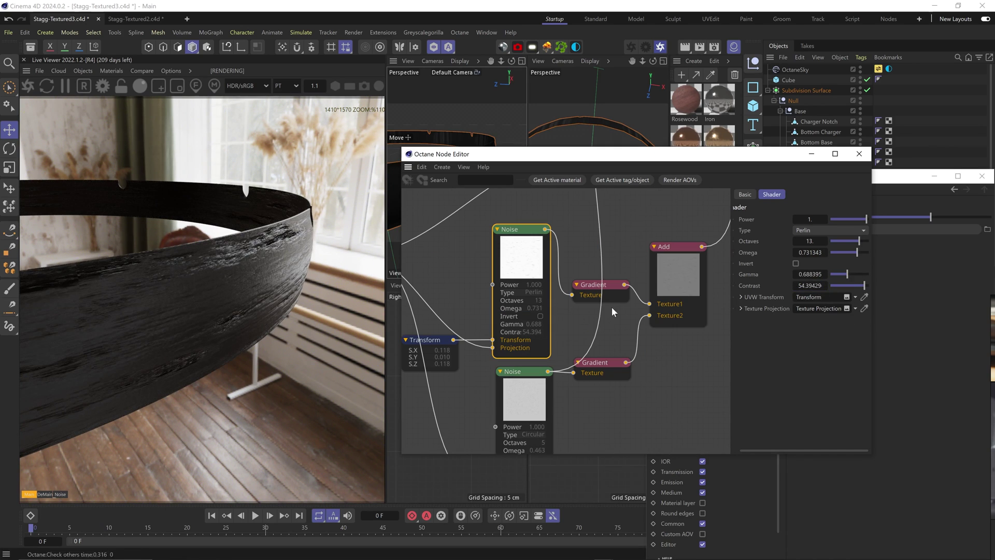
click(603, 287)
double_click(861, 332)
click(803, 395)
double_click(861, 333)
click(806, 395)
scroll(462, 129, down, 2)
key(1)
drag(462, 129, 491, 127)
key(1)
key(3)
key(1)
drag(491, 127, 478, 133)
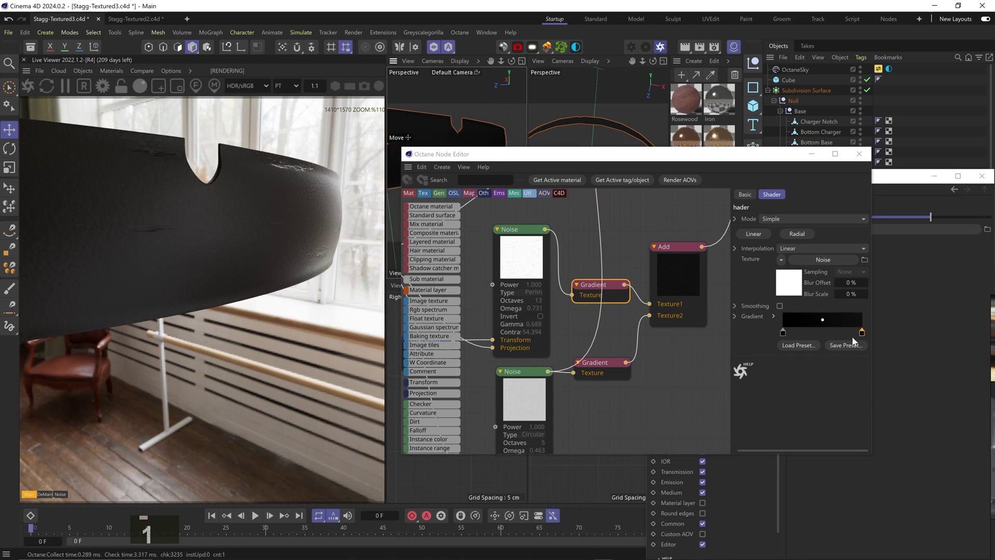
Step: Adjust the Perlin Noise's Gamma and fine-tune its Gradient's end knot, closing the node and material editors when finished
click(522, 259)
drag(815, 273, 825, 273)
click(601, 285)
double_click(861, 333)
drag(715, 374, 711, 374)
click(809, 395)
click(859, 154)
click(982, 176)
scroll(822, 142, down, 5)
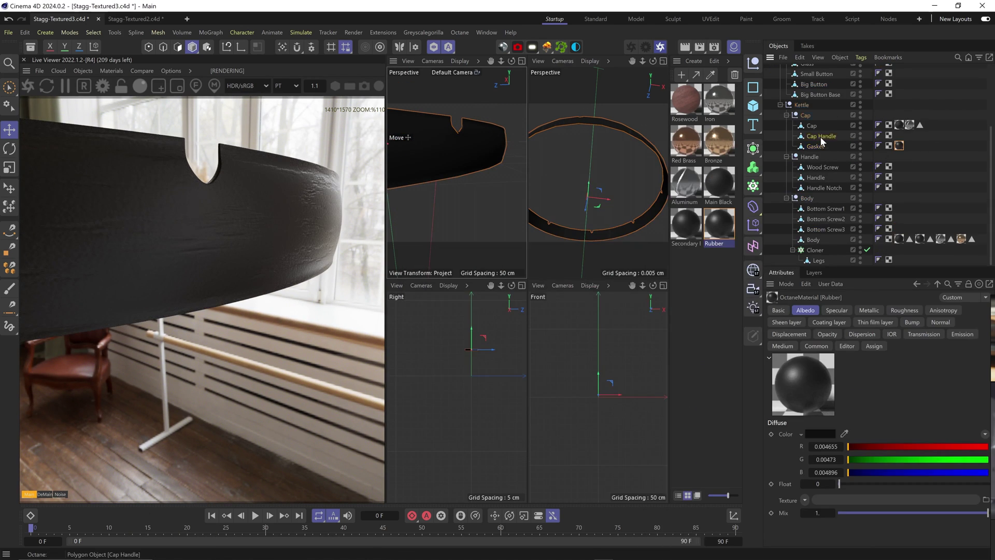
Step: Close the open polygon hole at the bottom of the Cap Handle
click(820, 135)
key(o)
key(2)
drag(586, 205, 586, 205)
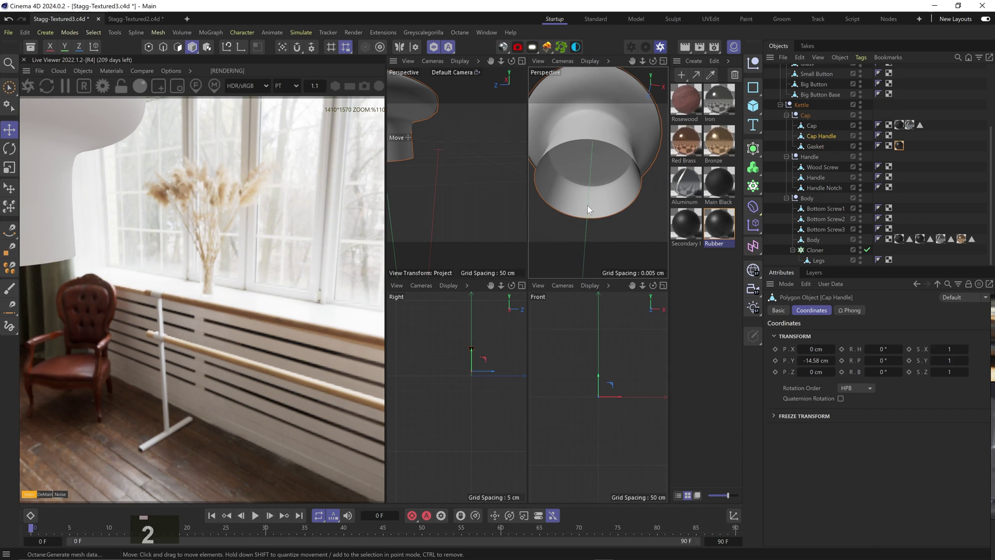
click(177, 47)
key(d)
click(572, 141)
Step: Select the edge loop around the Cap Handle's bottom rim and bevel it with an offset of .02
click(163, 47)
key(u)
key(l)
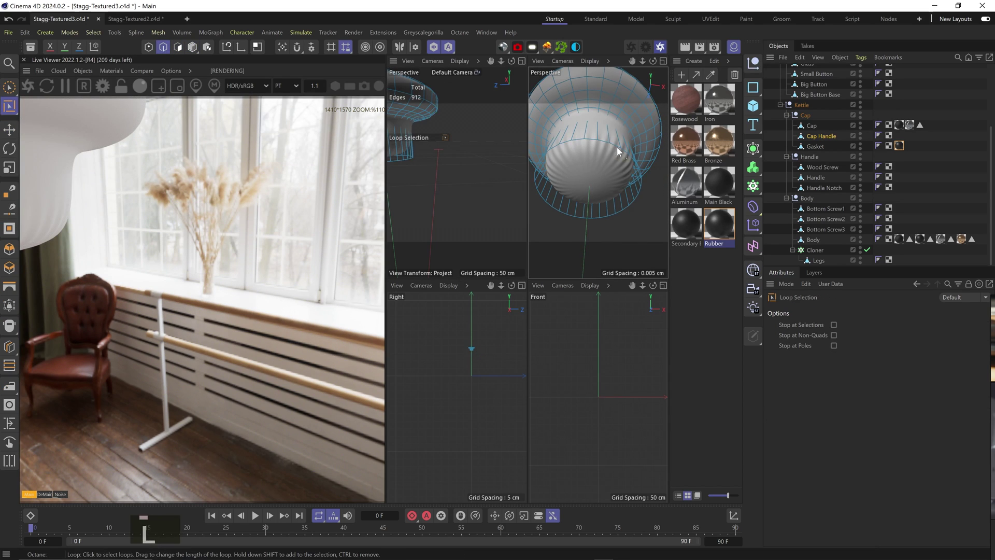
click(587, 138)
key(m)
key(s)
drag(586, 139, 613, 160)
key(2)
double_click(835, 357)
text(.02)
key(Return)
click(917, 202)
Step: Save the scene and assign the Rosewood material to the Cap Handle
key(3)
key(1)
click(823, 136)
key(1)
key(ctrl+s)
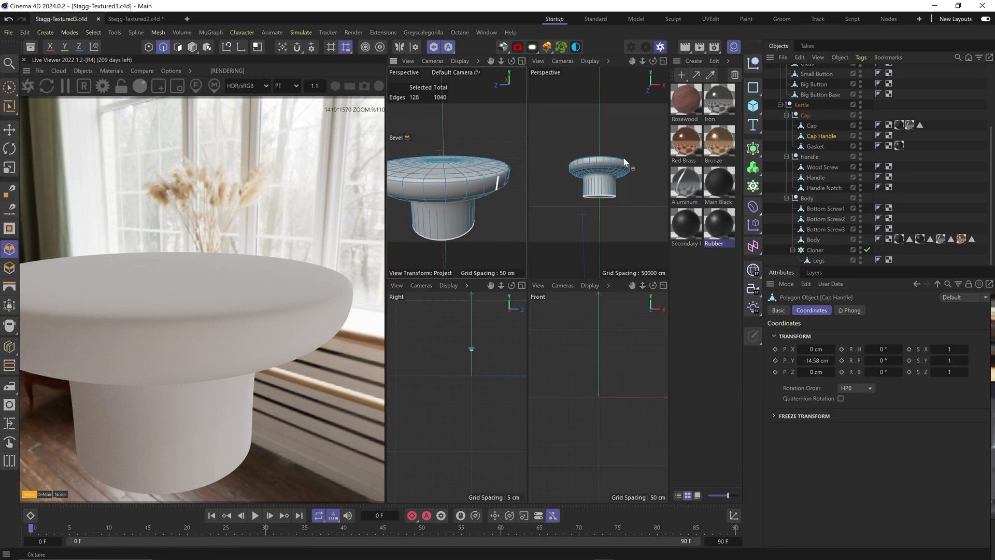
drag(826, 135, 826, 136)
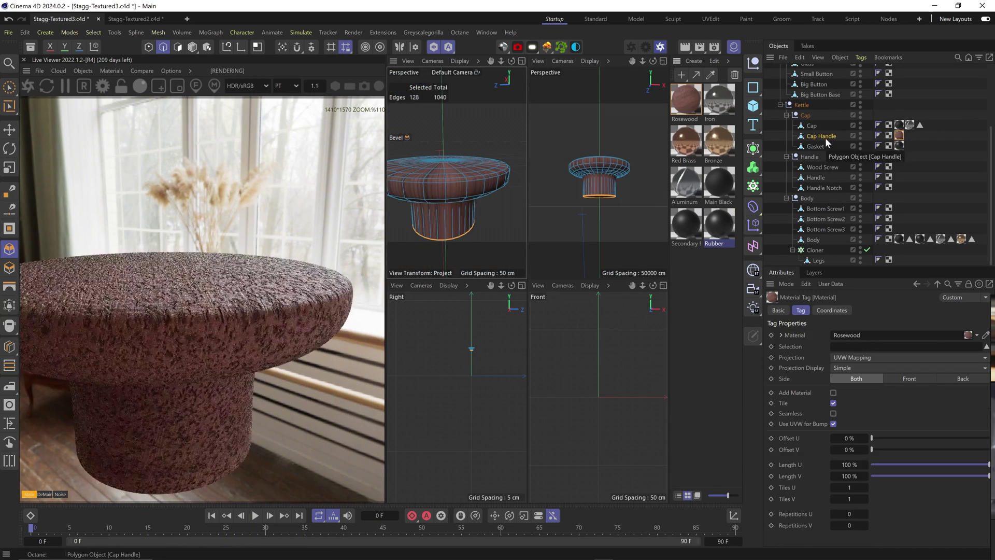
scroll(471, 192, down, 4)
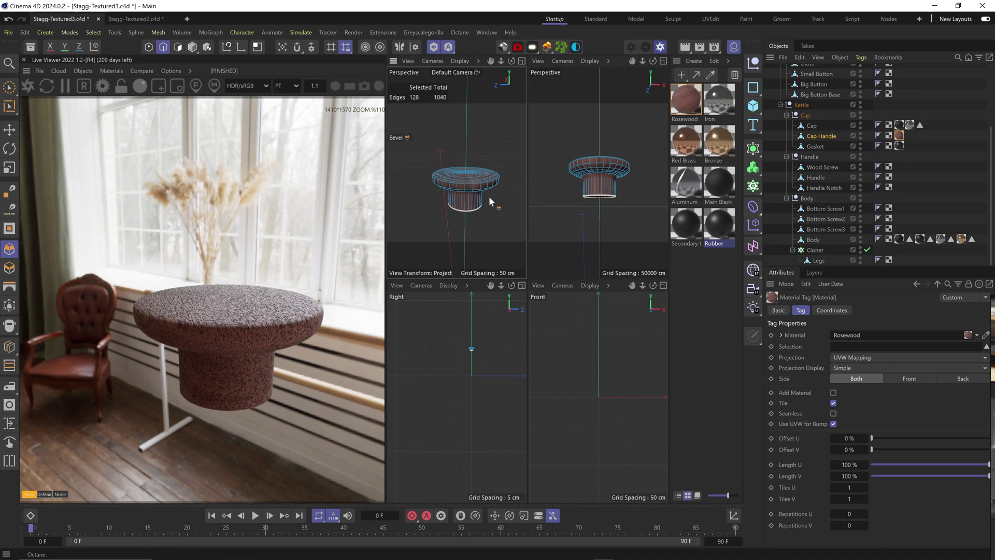
Step: Assign the Rosewood material to the Handle in model mode and turn off viewport solo
click(816, 177)
click(192, 46)
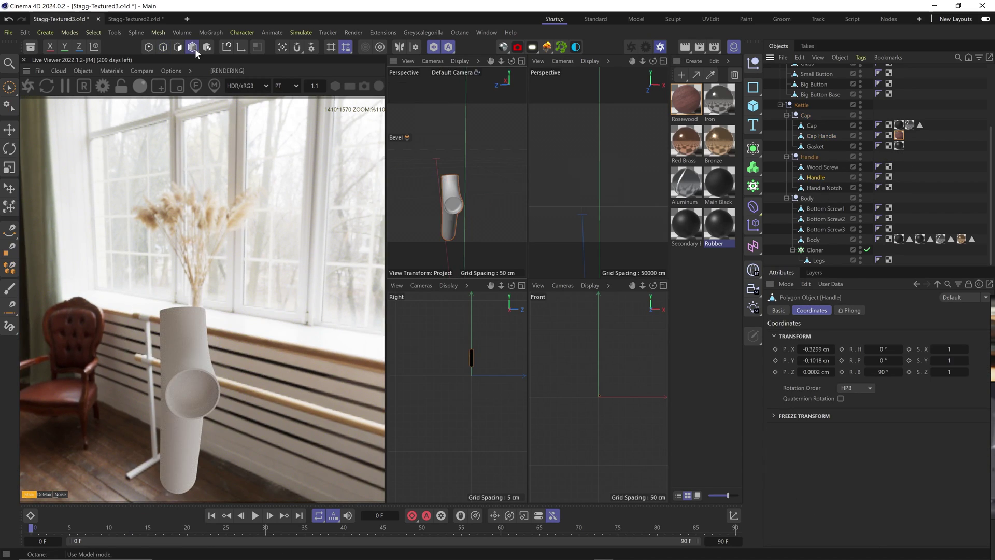
key(1)
drag(860, 186, 860, 179)
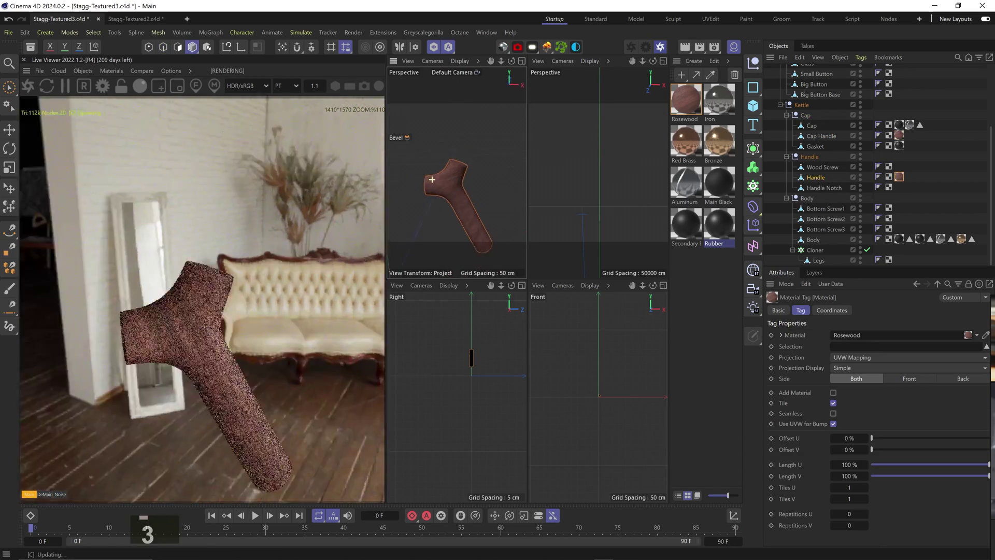
click(434, 47)
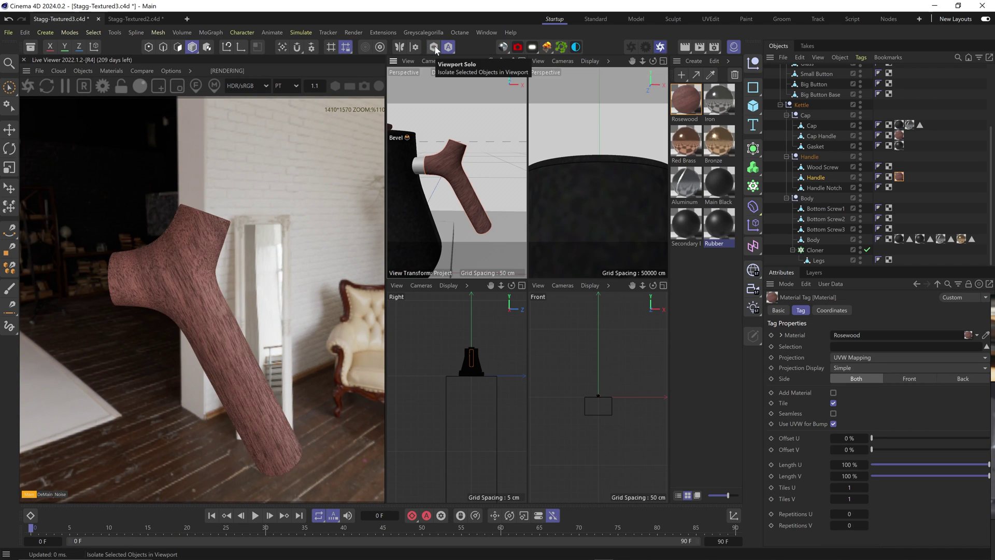
Step: Duplicate the Rubber material, rename the copy Glossy Black and assign it to the Handle Notch
ctrl+drag(718, 225, 699, 264)
double_click(687, 284)
text(Glossy Black)
key(Return)
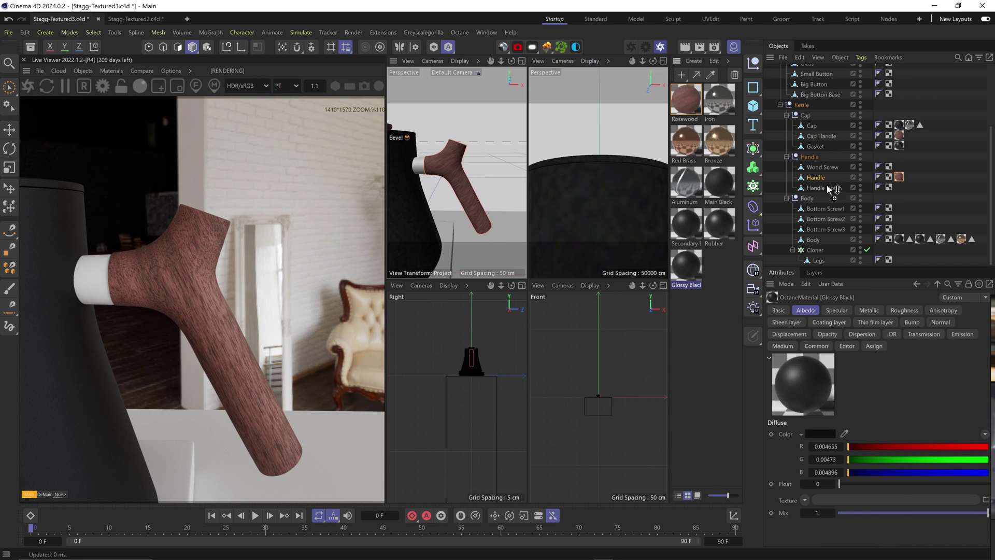
Step: Adjust both knots of the Gradient driving Glossy Black's Roughness for a shinier finish, closing the node and material editors when finished
double_click(687, 266)
drag(331, 200, 525, 167)
middle_drag(604, 346, 428, 377)
click(458, 303)
double_click(787, 348)
click(812, 409)
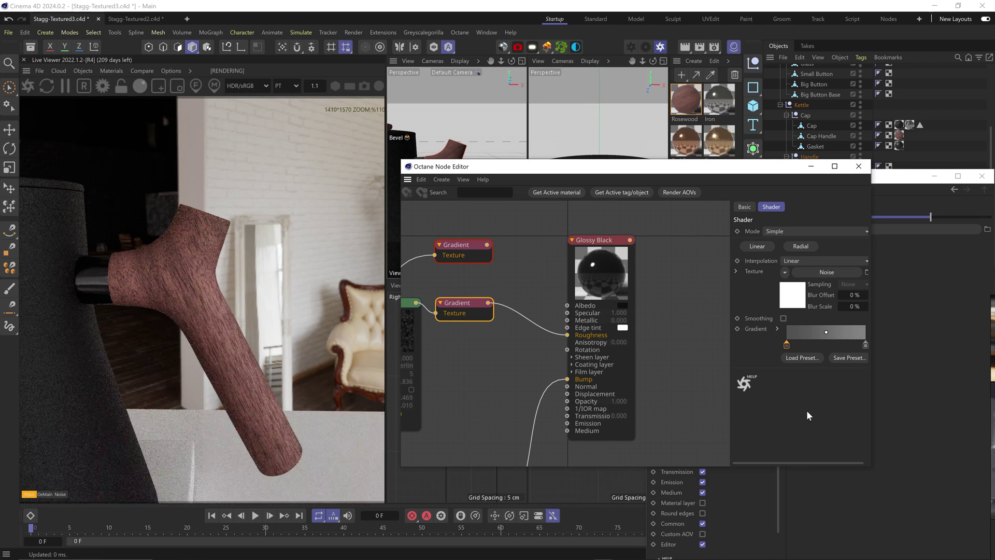
double_click(788, 349)
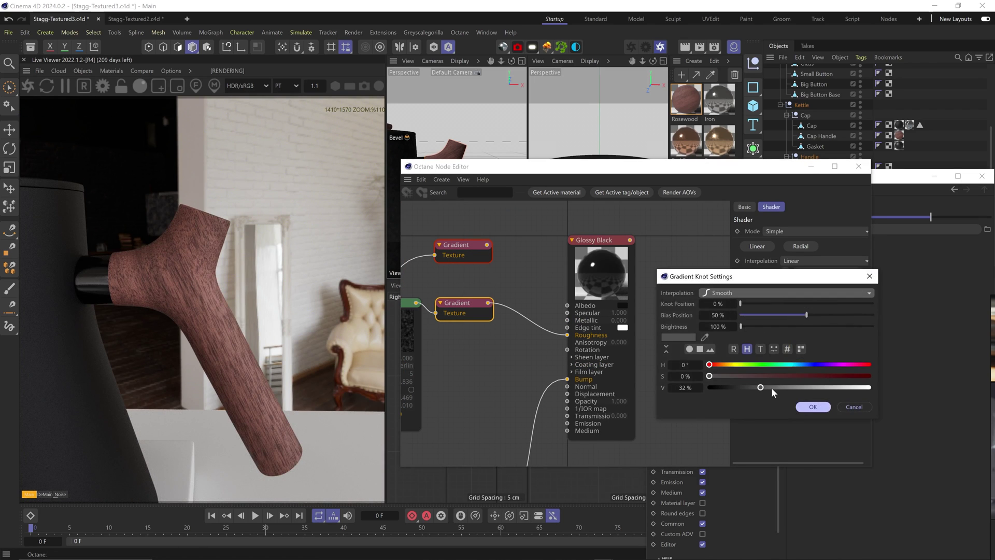
click(813, 406)
double_click(865, 345)
click(817, 406)
mouse_move(459, 164)
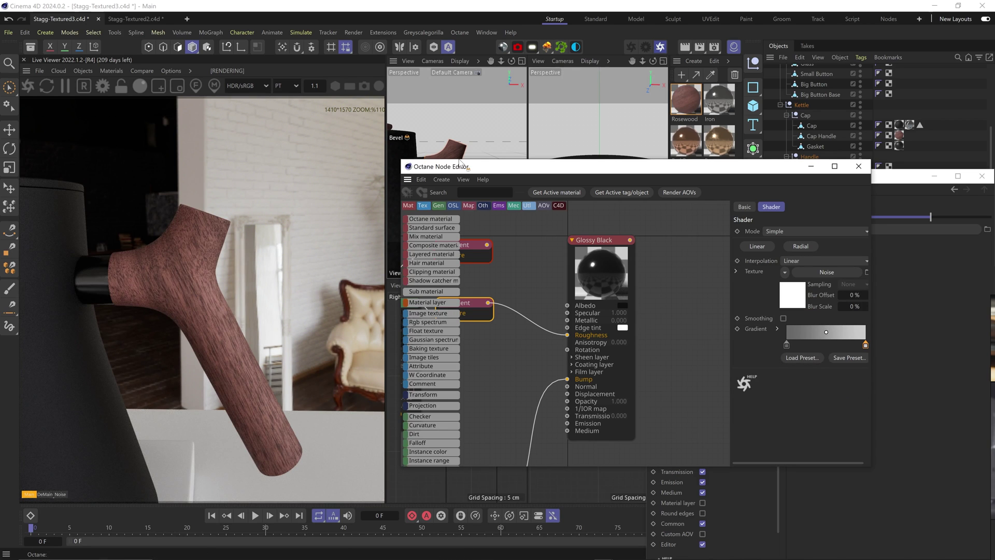
click(859, 167)
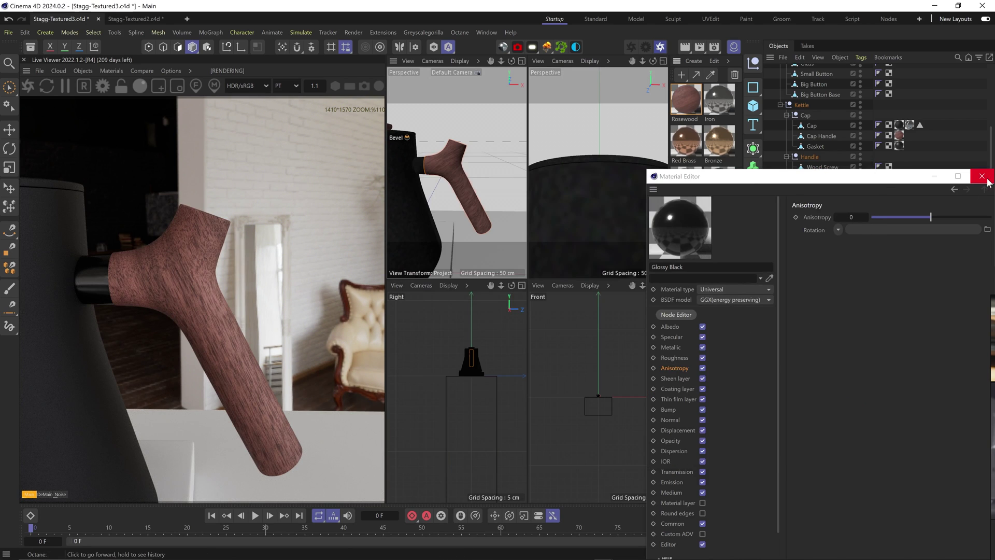
click(981, 176)
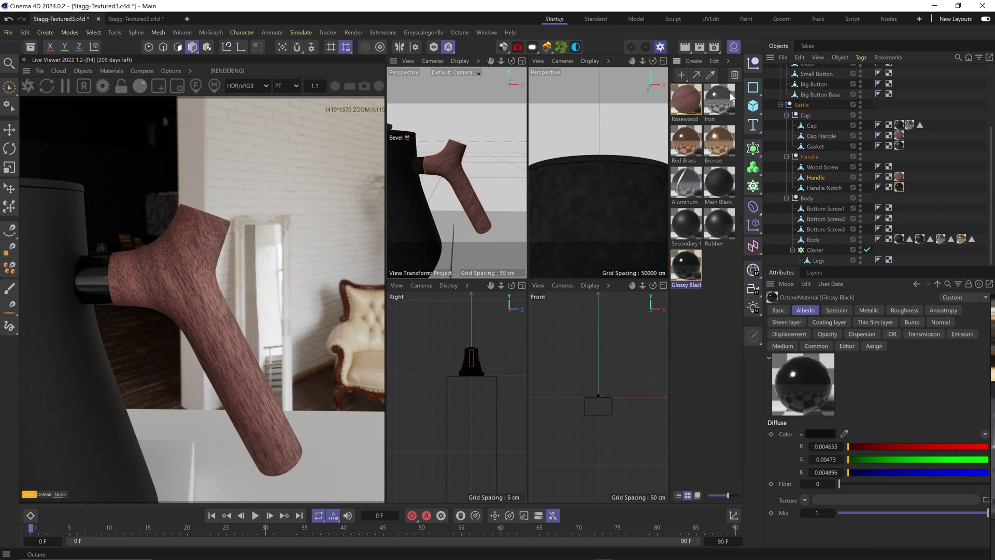
Step: Assign the Iron material to the Wood Screw and copy its material tag across the three Bottom Screws
drag(733, 103, 824, 167)
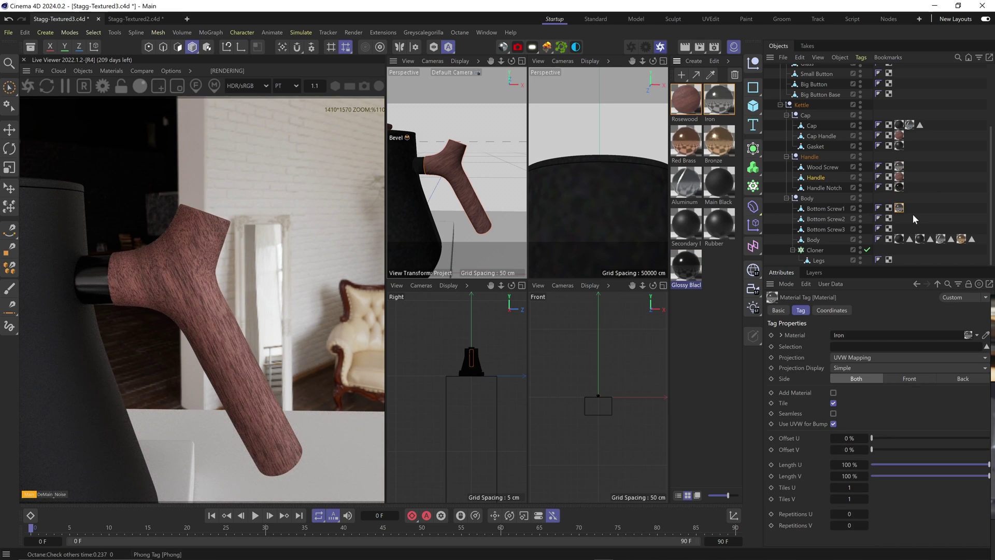
ctrl+alt+drag(899, 209, 899, 230)
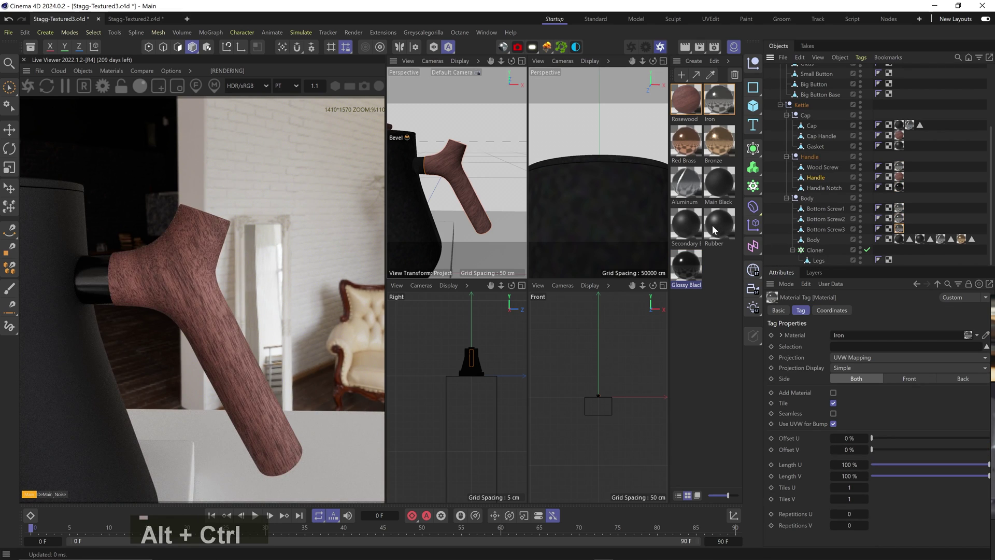
scroll(826, 180, up, 3)
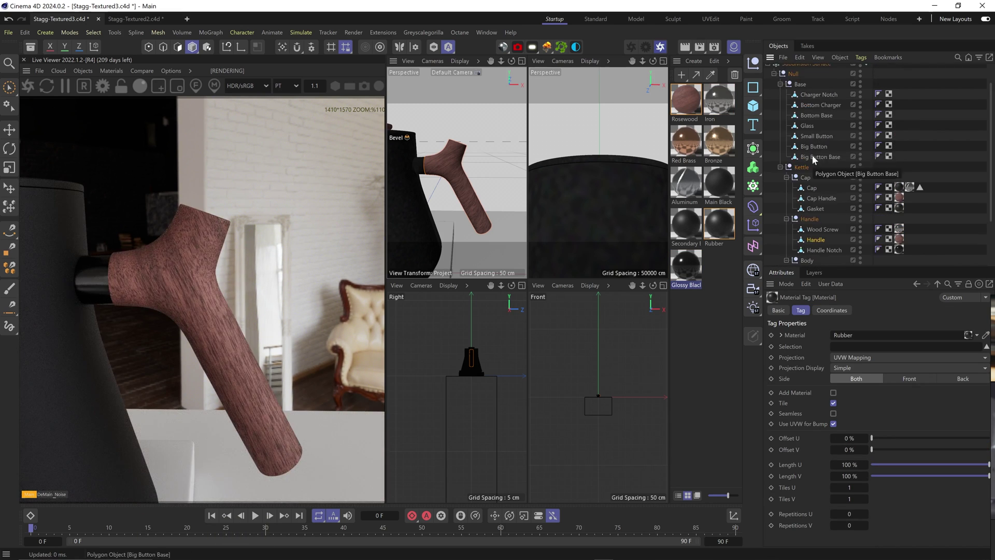
Step: Hide the Kettle group, save the scene, and assign black materials to the base and Big Button, using Glossy Black for the Small Button
ctrl+click(860, 167)
key(ctrl+s)
drag(822, 123, 811, 146)
drag(698, 265, 817, 135)
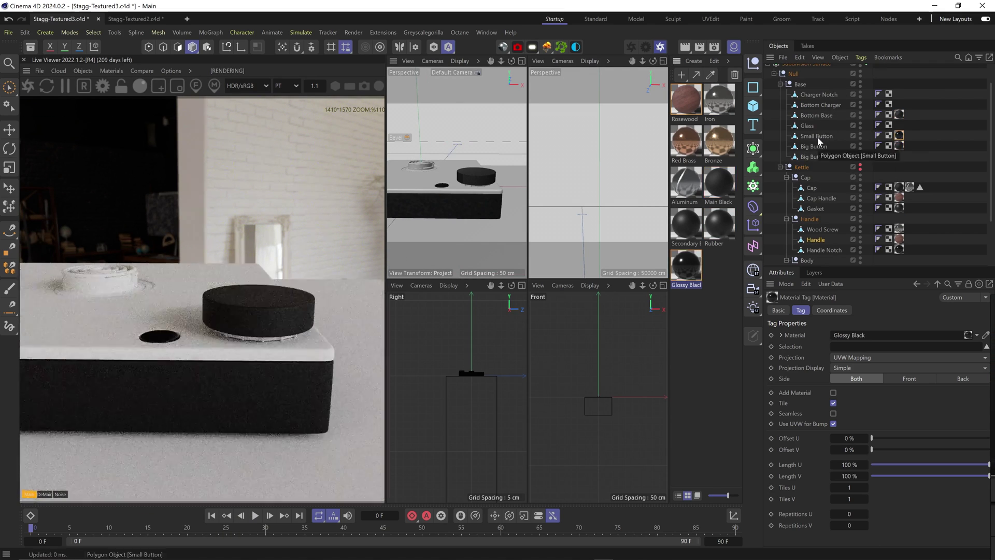
Step: Assign the Secondary Black material to the Bottom Charger
key(2)
drag(427, 165, 450, 166)
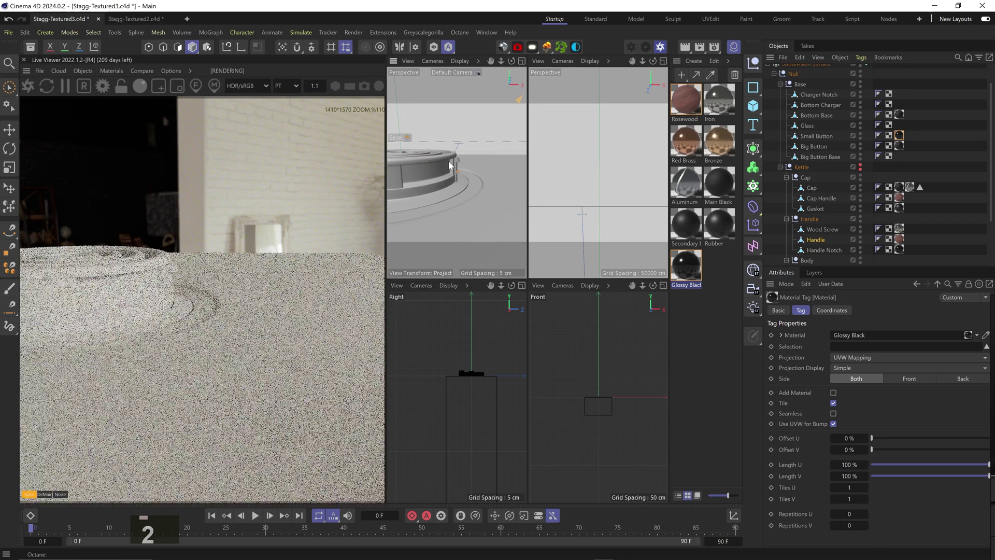
click(449, 165)
drag(700, 226, 828, 106)
Step: Ring-select the polygons of the Bottom Charger's flat outer flange and assign the Glossy Black material to that selection
click(179, 47)
key(u)
key(b)
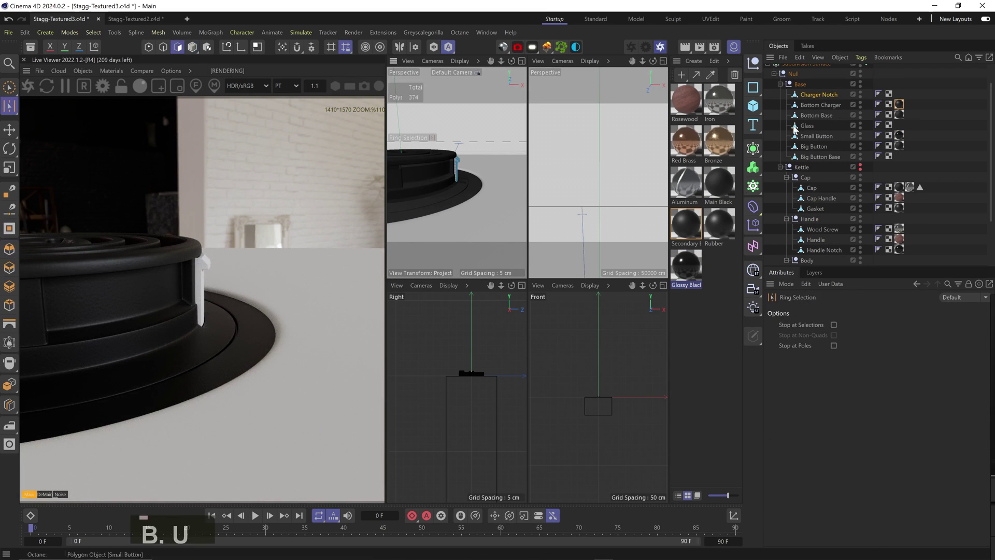
click(814, 106)
click(455, 203)
key(s)
key(3)
drag(603, 193, 591, 169)
key(2)
shift+click(624, 165)
shift+click(626, 166)
key(3)
key(1)
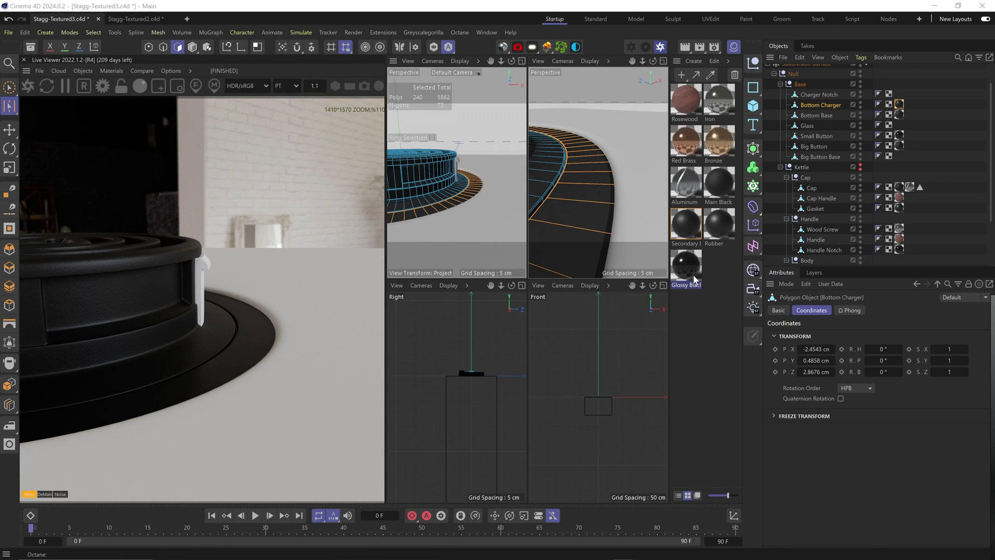
drag(686, 264, 594, 184)
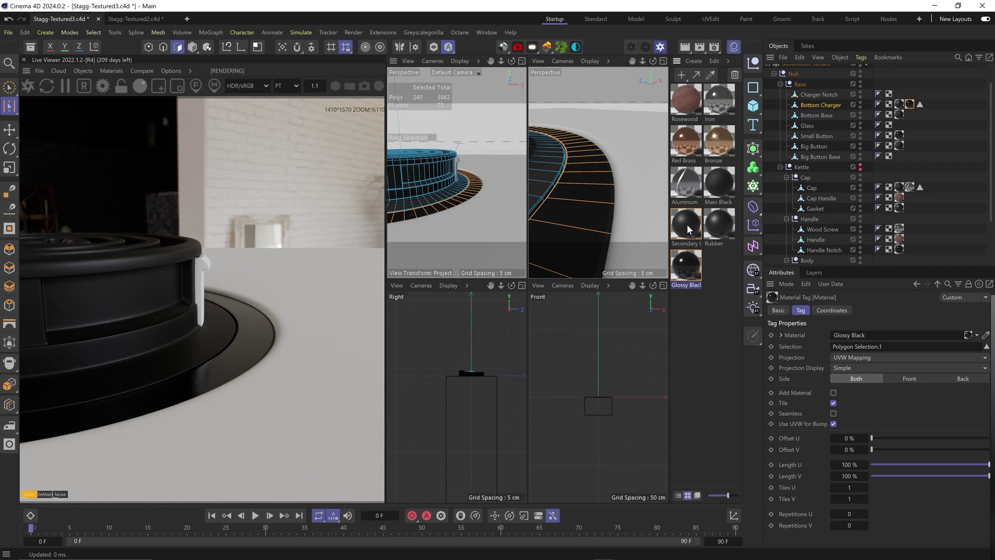
Step: Duplicate the Secondary Black material as Third Black and replace the Bottom Charger's base material with it
ctrl+alt+drag(685, 224, 897, 106)
text(Third Black)
key(Return)
Step: Solo the Perlin Noise in Third Black's bump network and set its Transform scale to 0.037726 on all axes
double_click(716, 224)
click(676, 315)
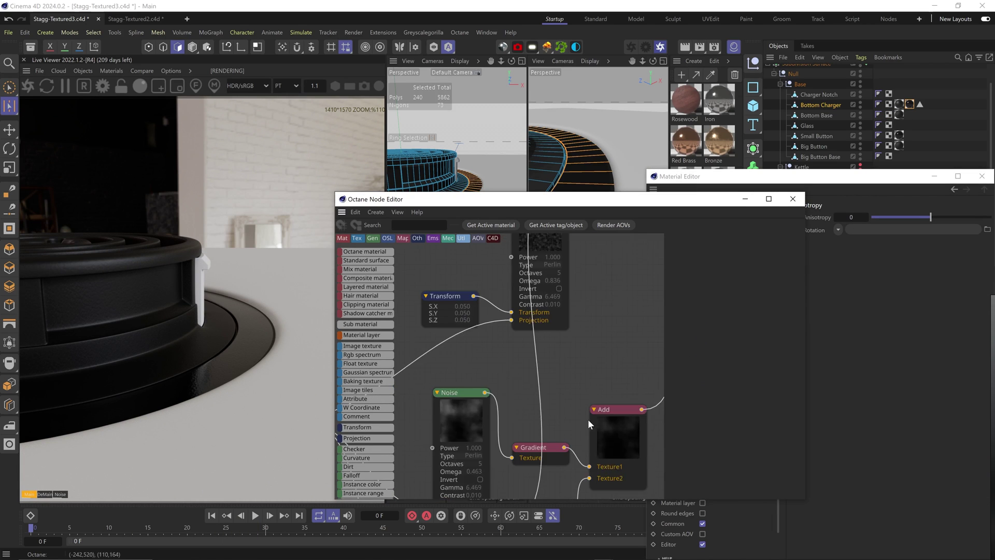
right_click(527, 318)
click(535, 351)
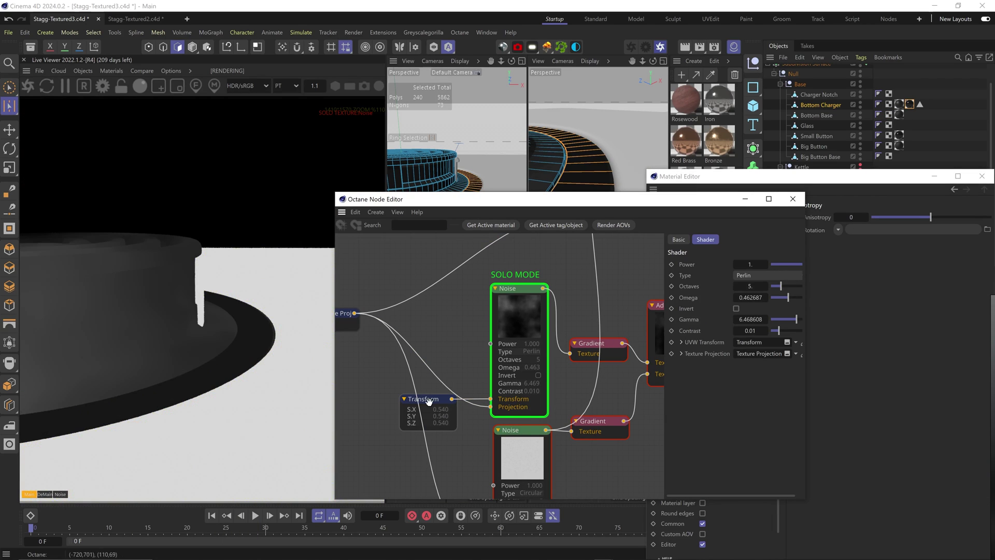
click(429, 400)
drag(775, 364, 760, 364)
middle_drag(587, 445, 547, 384)
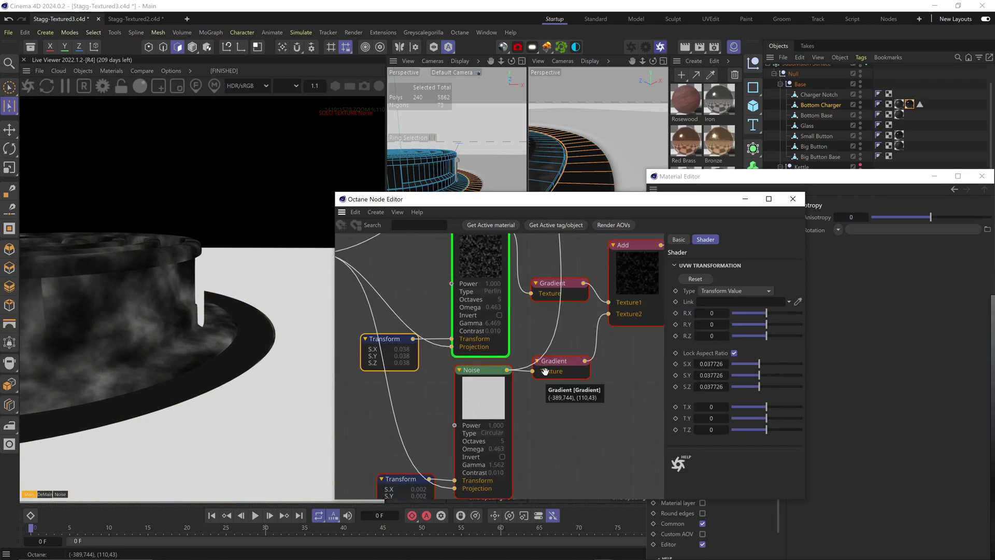
Step: Solo the Circular Noise and increase its Transform scale uniformly, adjusting the Noise's Gamma
click(496, 398)
middle_drag(487, 414, 504, 375)
click(421, 454)
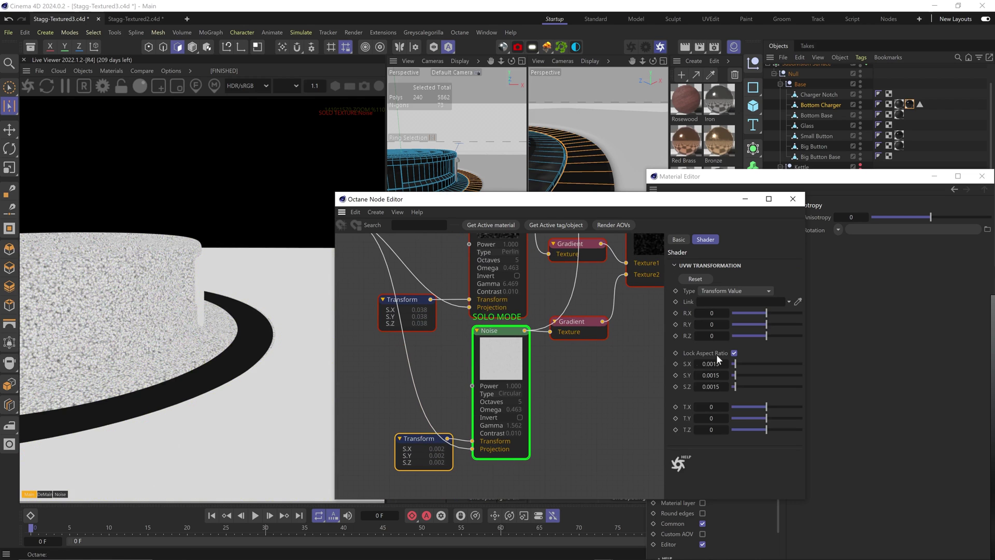
drag(759, 364, 745, 364)
click(508, 362)
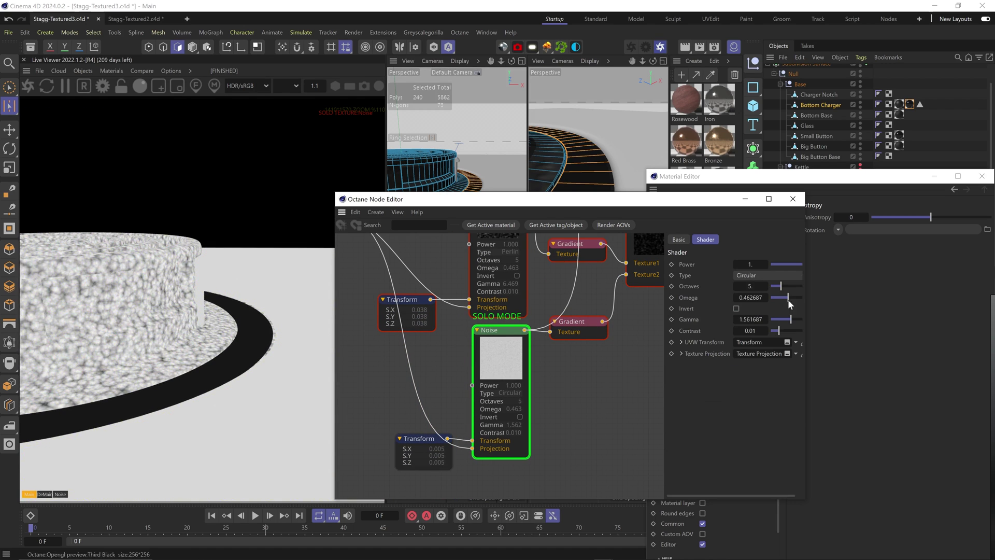
drag(790, 319, 864, 273)
click(422, 440)
drag(745, 364, 752, 366)
Step: Set the Circular Noise to 14 octaves, Omega 0.776, Gamma 4.758 and Contrast 100, and leave solo mode
click(505, 361)
drag(781, 285, 801, 320)
scroll(797, 319, right, 1)
drag(772, 330, 914, 358)
drag(905, 320, 912, 331)
drag(897, 320, 892, 322)
click(589, 336)
right_click(592, 338)
click(605, 339)
Step: Darken the end knots of both Gradients feeding the Add node in Third Black's bump network
middle_drag(605, 337, 629, 398)
click(612, 314)
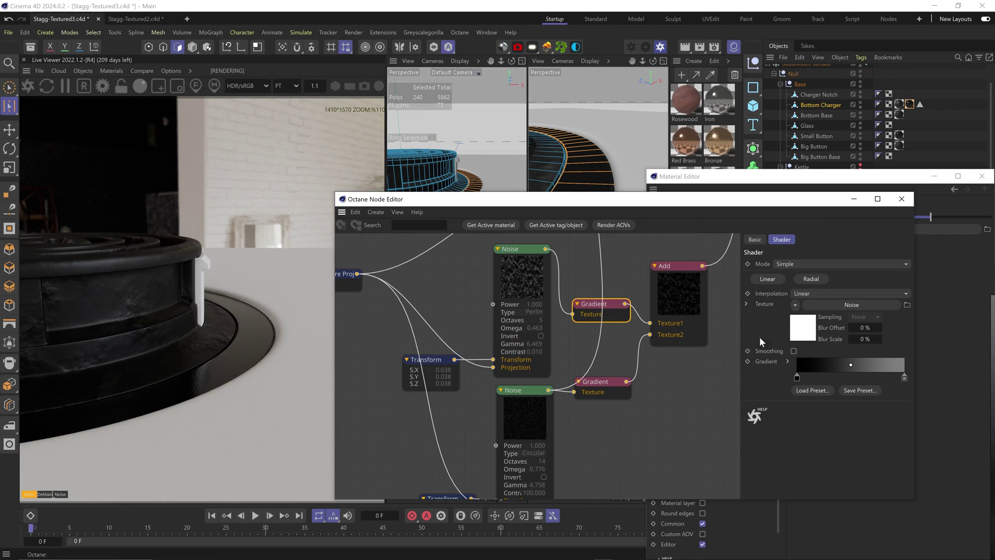
double_click(904, 380)
drag(803, 421, 748, 418)
click(813, 438)
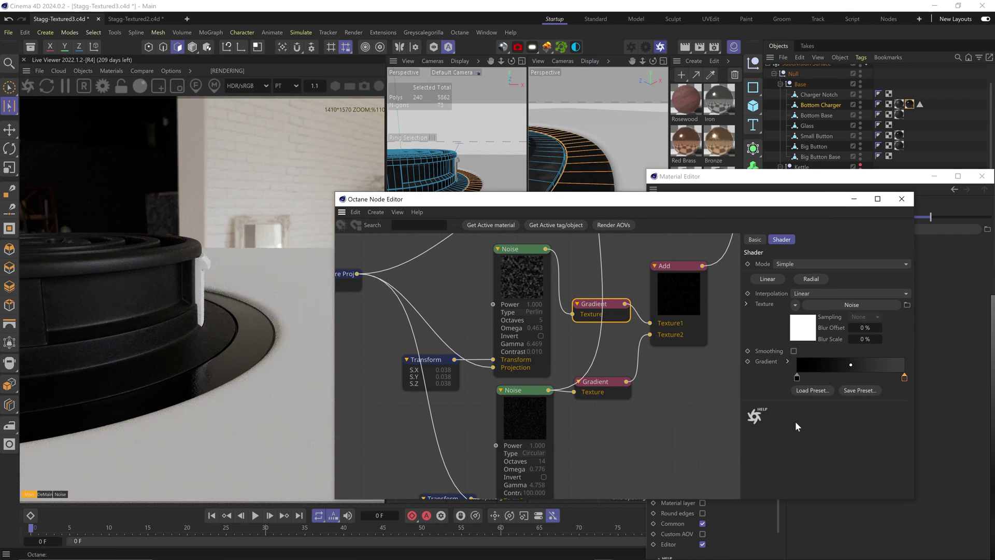
click(595, 382)
double_click(904, 378)
click(813, 437)
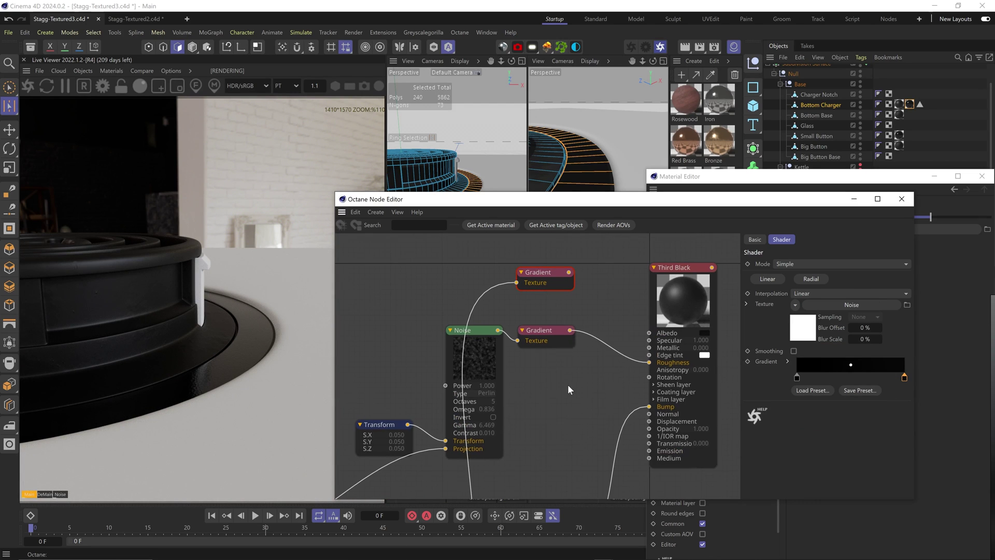
Step: Lighten the knots of the Gradient driving Third Black's Roughness, closing the node and material editors when finished
click(547, 338)
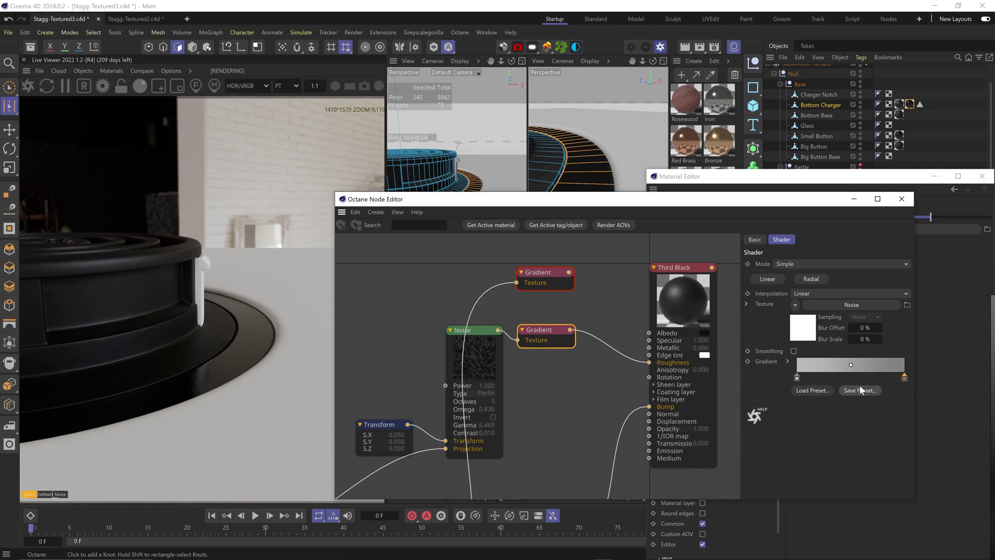
double_click(798, 378)
click(821, 437)
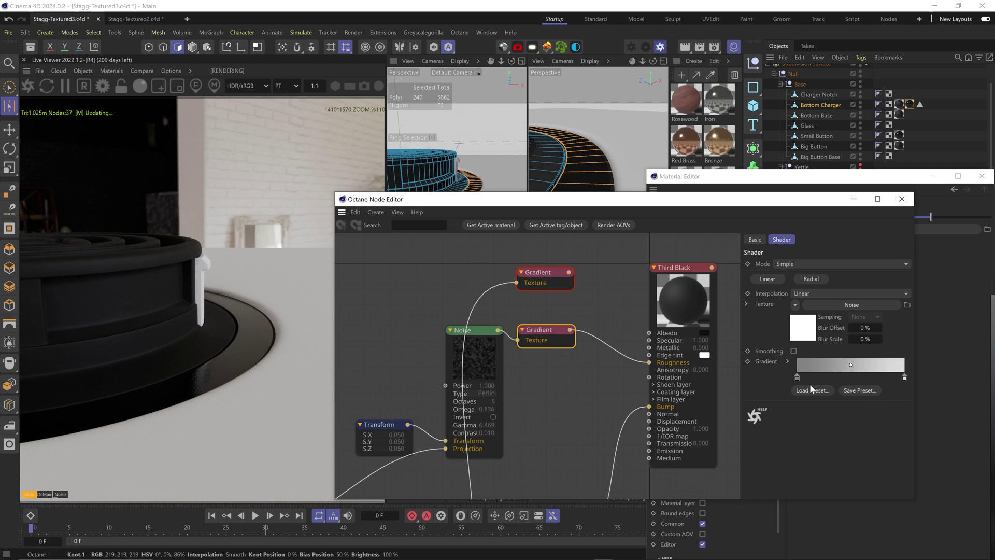
double_click(798, 378)
click(813, 438)
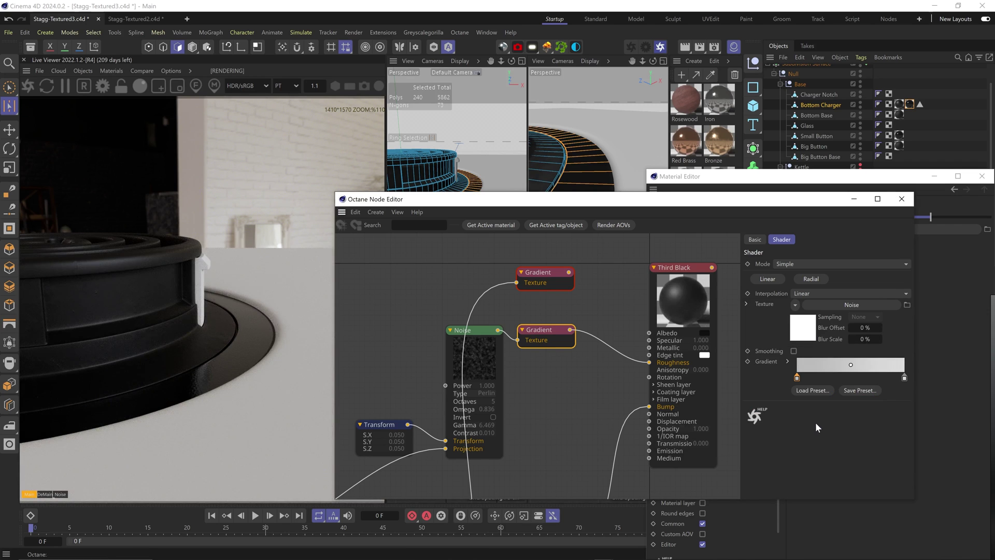
click(902, 199)
click(982, 176)
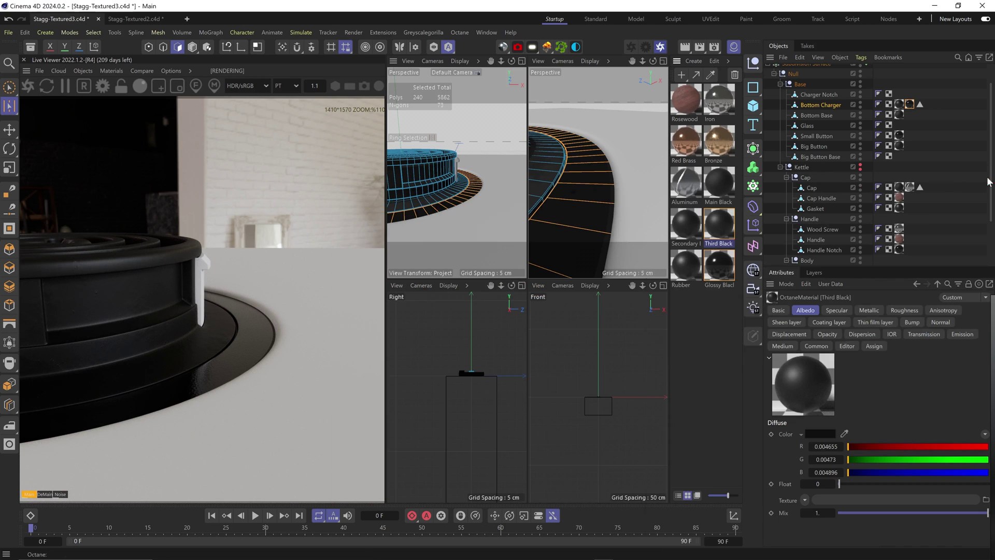
Step: Assign the Red Brass material to the Charger Notch, check it up close and save the scene
drag(805, 96, 805, 96)
key(3)
drag(469, 232, 431, 237)
key(ctrl+s)
Step: Create an Octane Universal material, assign it to the Glass object, set its BSDF model to GGX (energy preserving) and open its node graph
drag(501, 50, 525, 62)
click(685, 104)
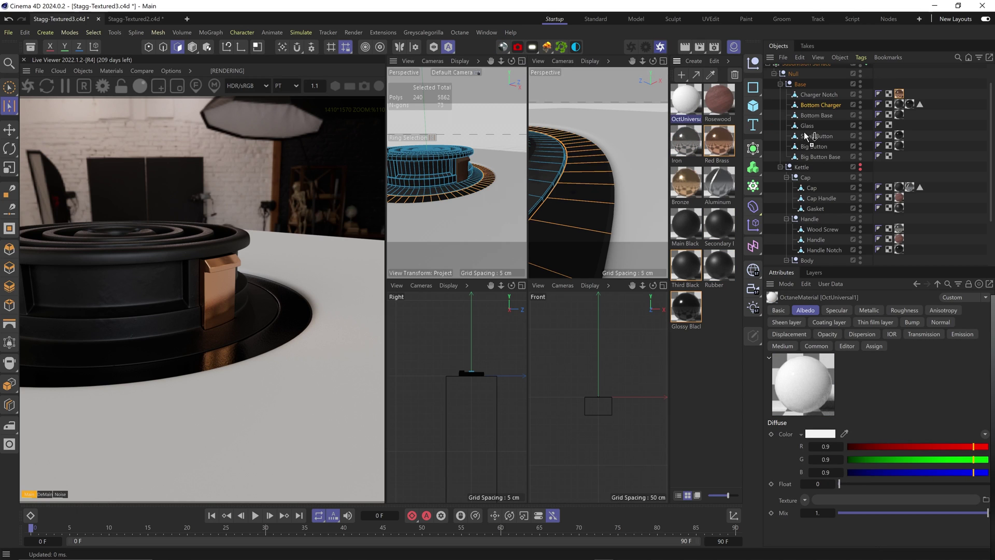
drag(806, 137, 809, 135)
double_click(686, 101)
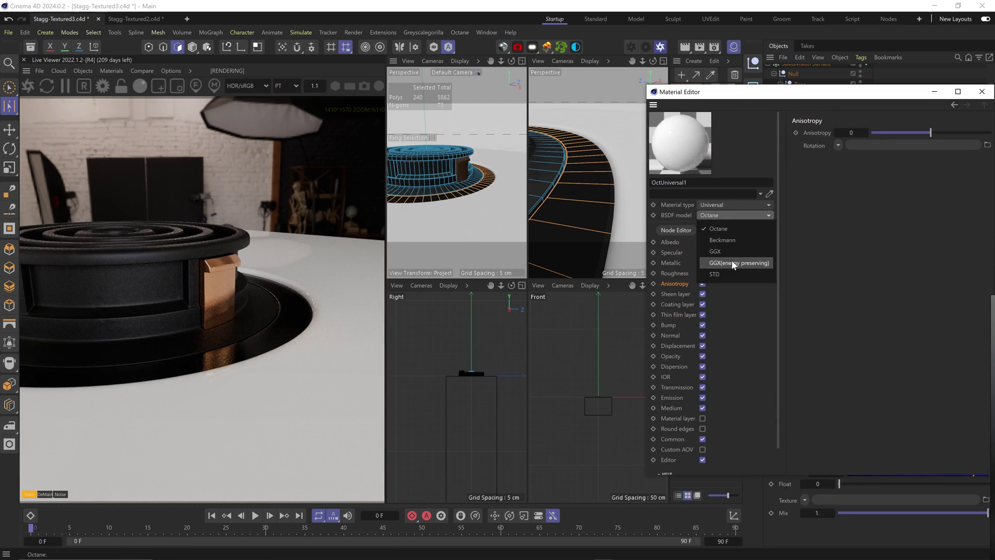
click(676, 230)
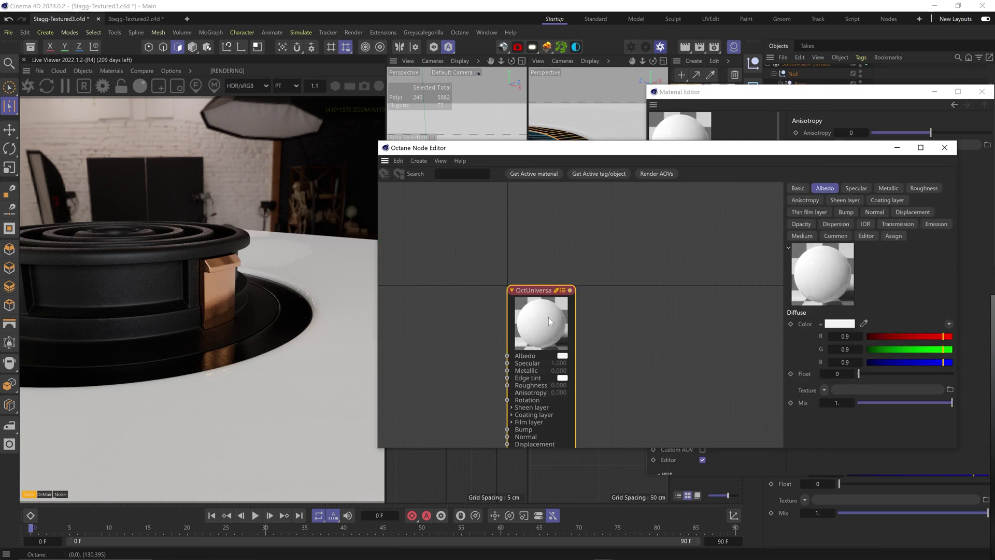
Step: Set the glass material's Albedo color to pure black and its Roughness float to 0.005
click(849, 326)
drag(771, 409, 762, 456)
click(945, 339)
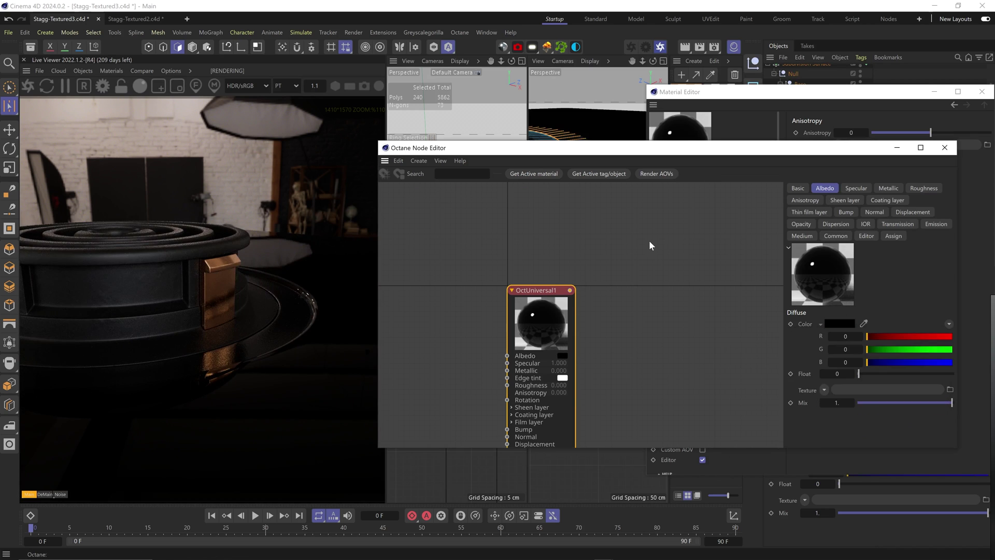
drag(466, 152, 477, 244)
key(2)
mouse_move(476, 190)
mouse_down()
mouse_move(452, 185)
mouse_move(479, 182)
mouse_up()
key(3)
click(935, 281)
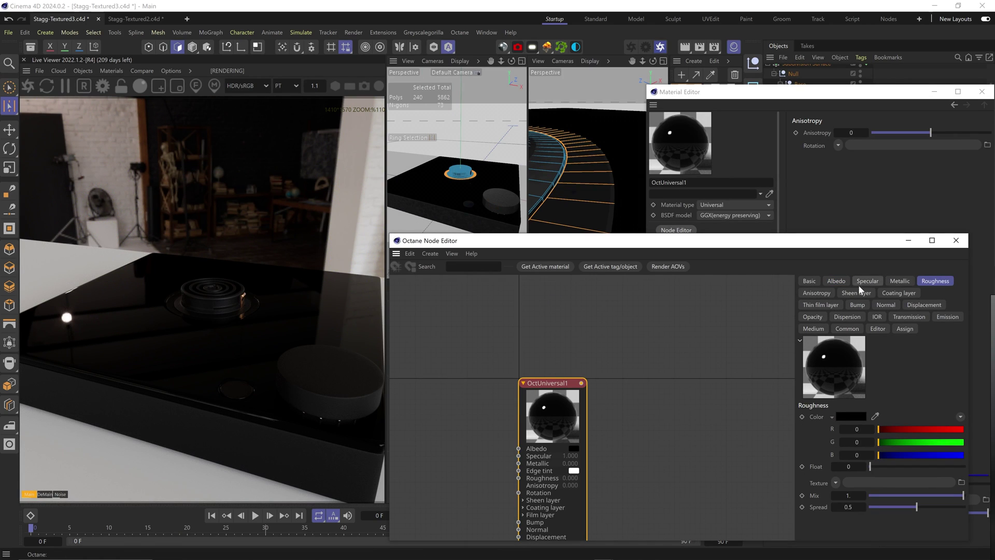
click(849, 466)
text(0.005)
key(Return)
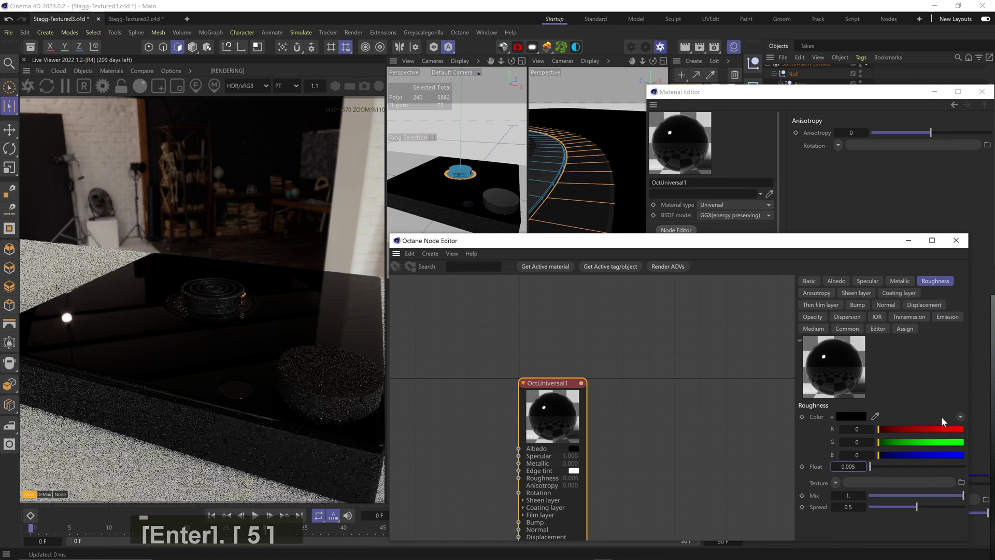
Step: Set the glass material's Dielectric IOR to 1.4 and raise its Transmission float to 1
click(877, 317)
click(890, 417)
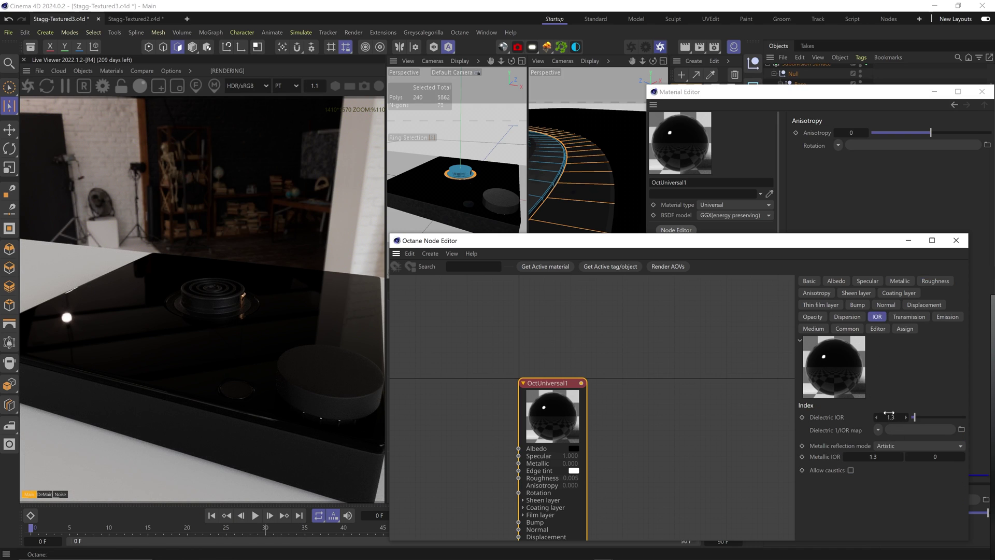
text(1.4)
key(Return)
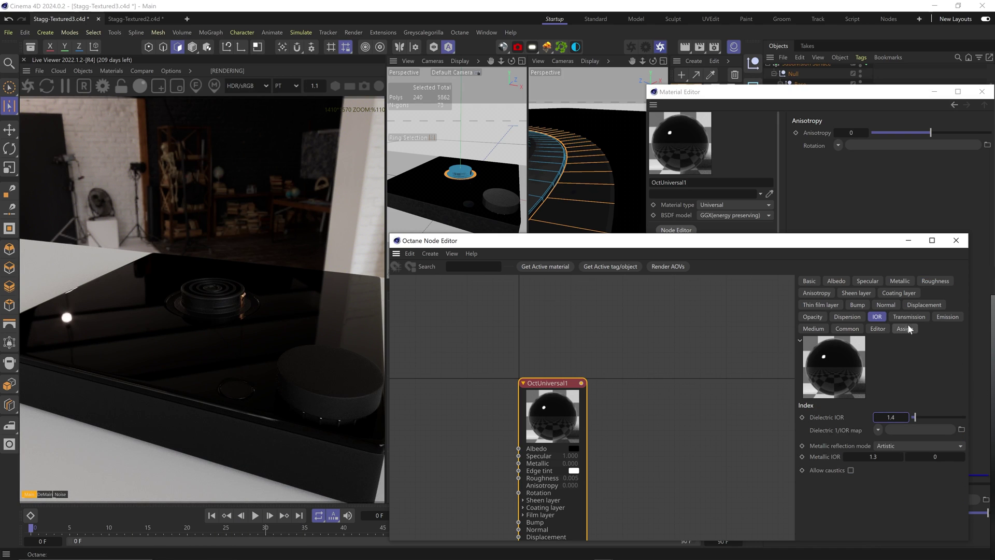
click(909, 317)
drag(904, 474, 964, 476)
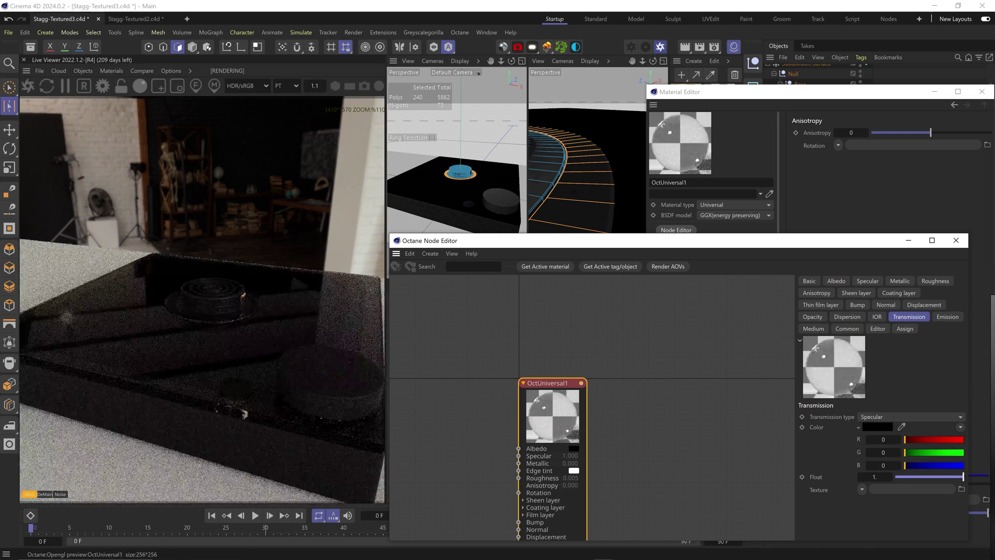
Step: Set the path tracing kernel's Ray epsilon to 0.00001 in the Octane settings and close them
middle_drag(688, 484, 718, 424)
key(1)
drag(445, 187, 468, 191)
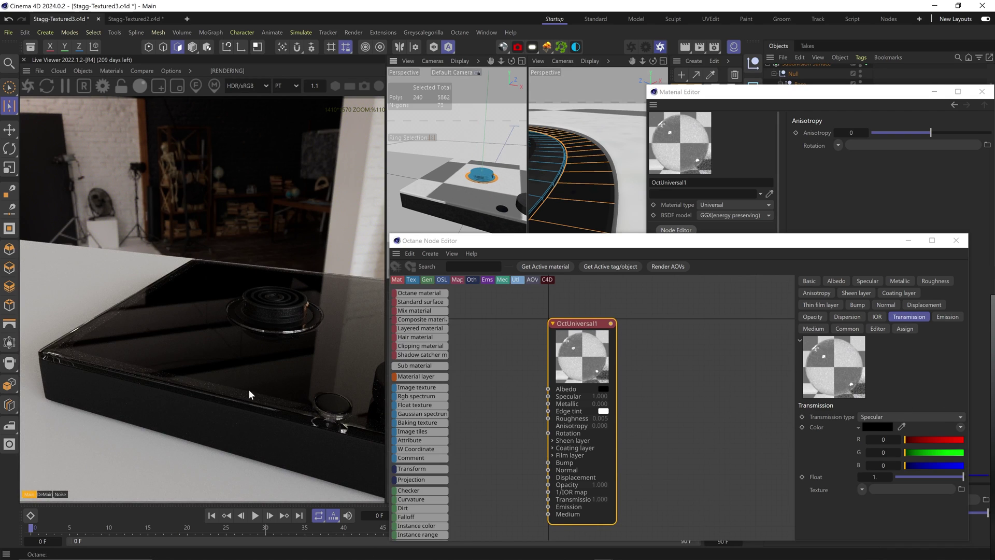
click(647, 51)
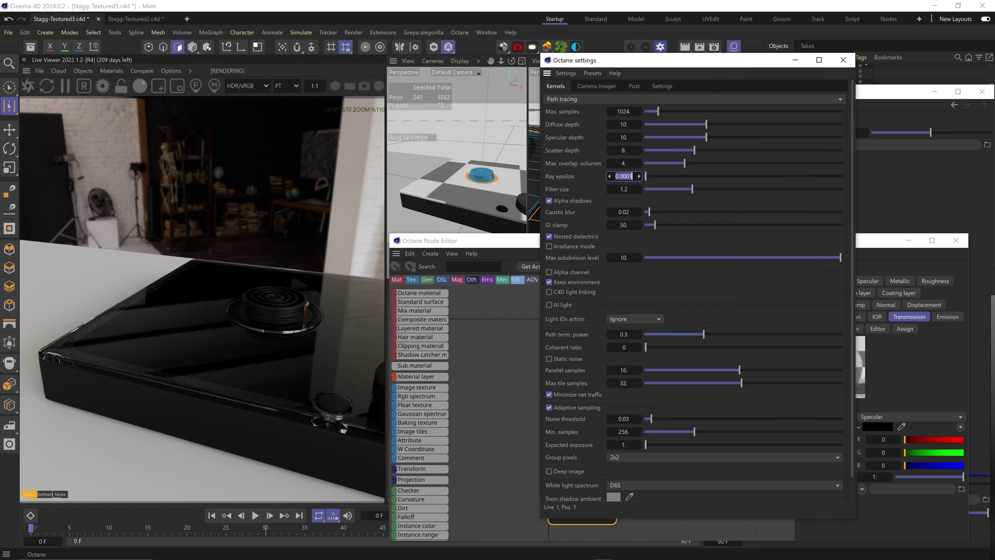
text(0.00001)
key(Return)
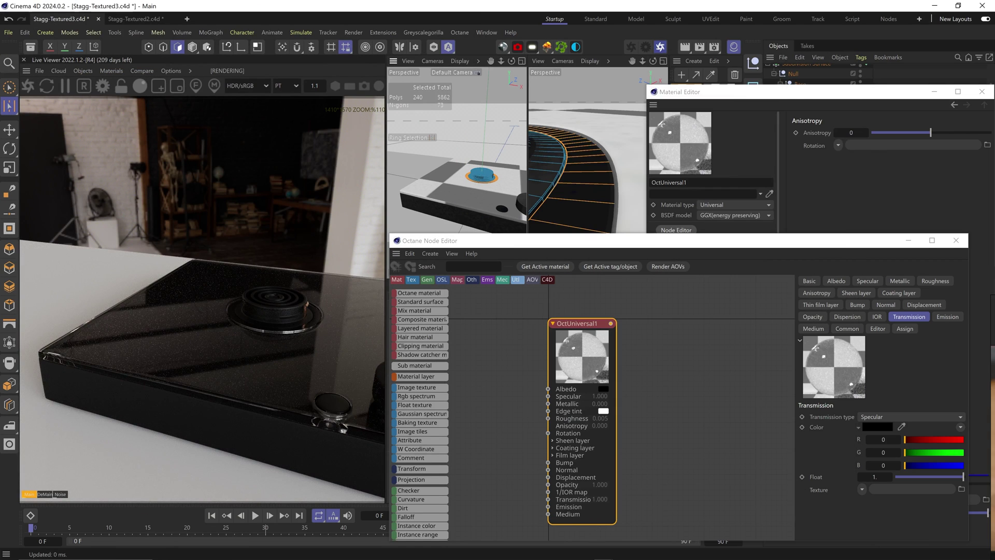
Step: Enable Fake Shadows on the glass material and add a Random Walk node to its Medium
click(846, 328)
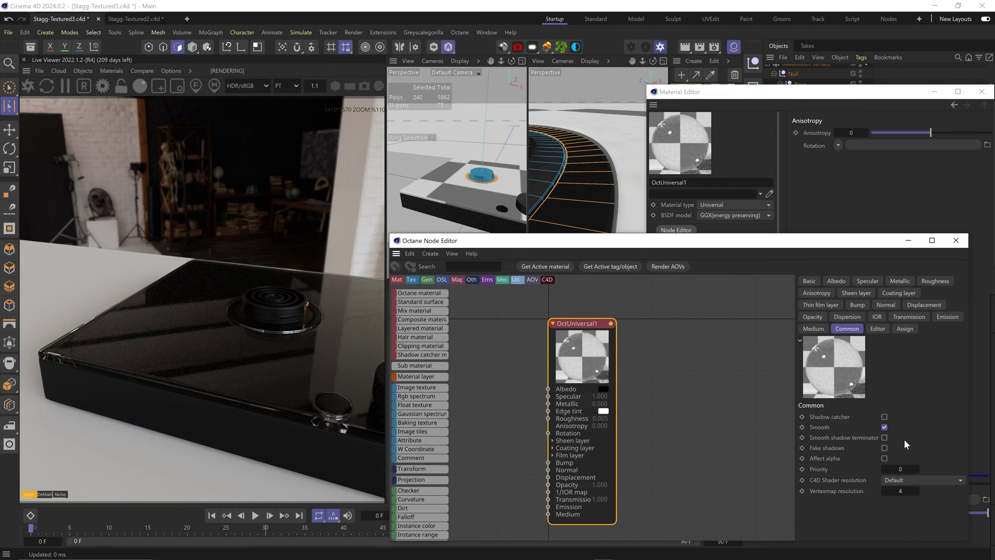
click(884, 448)
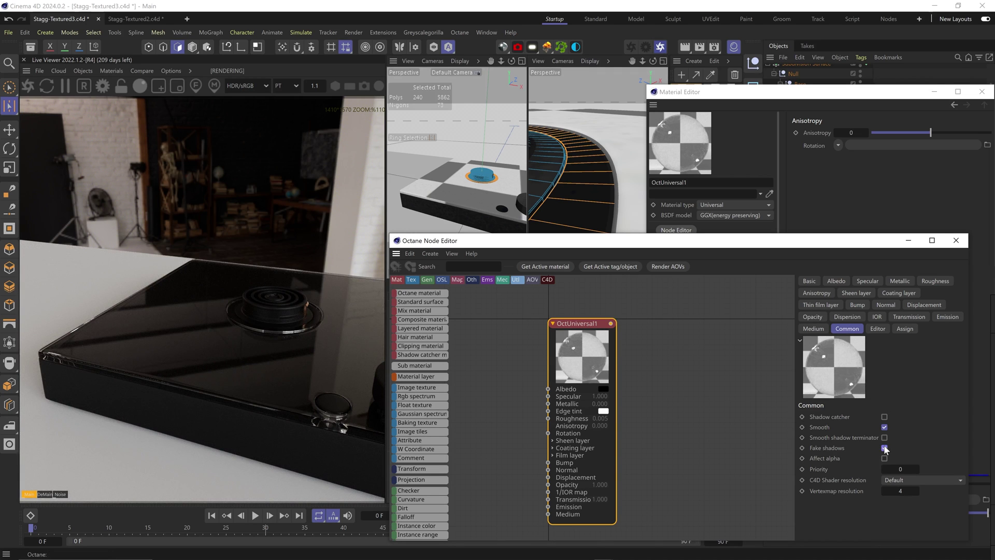
click(813, 328)
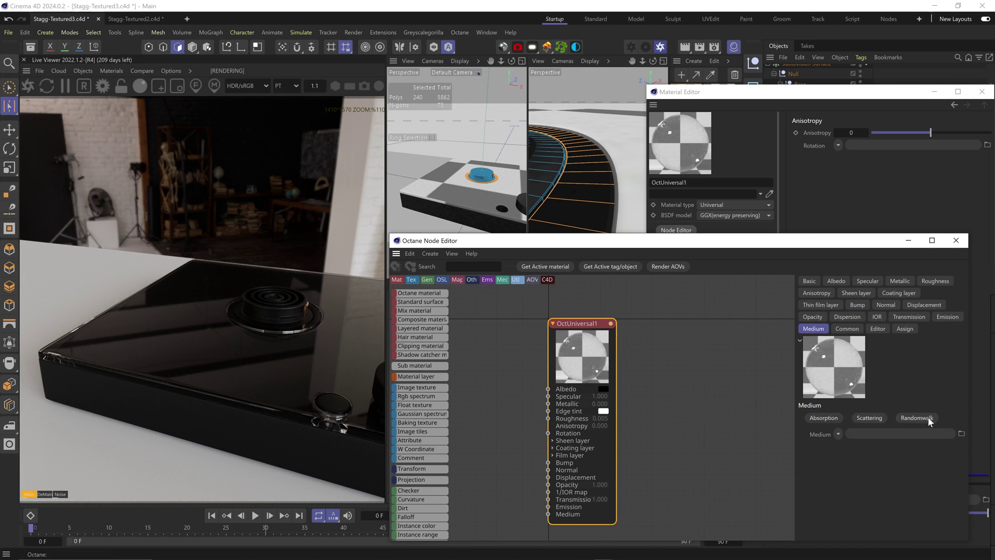
click(919, 417)
Step: Set the Random Walk medium's Radius to 0.2 and close the material's editors
middle_drag(517, 469, 586, 391)
drag(574, 434, 547, 434)
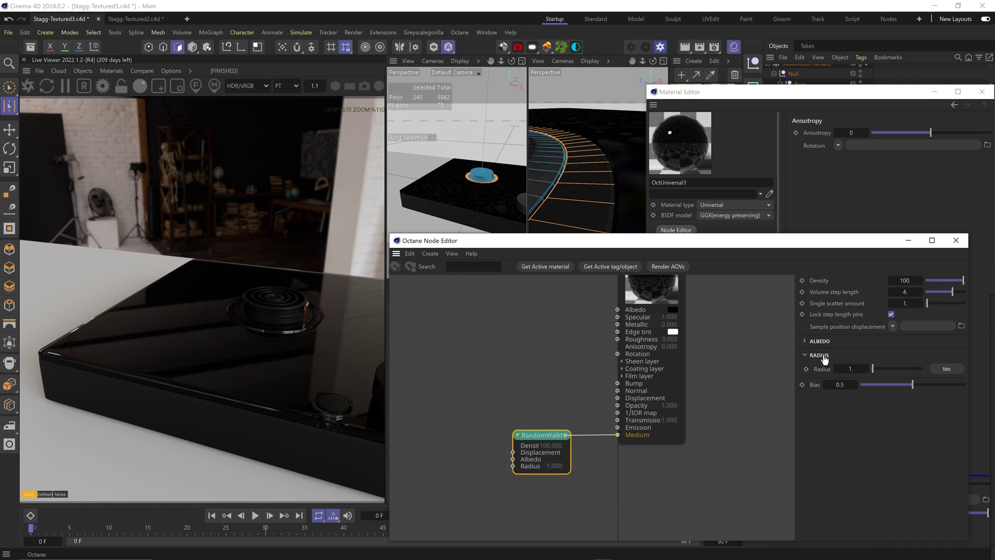
text(0.2)
key(Return)
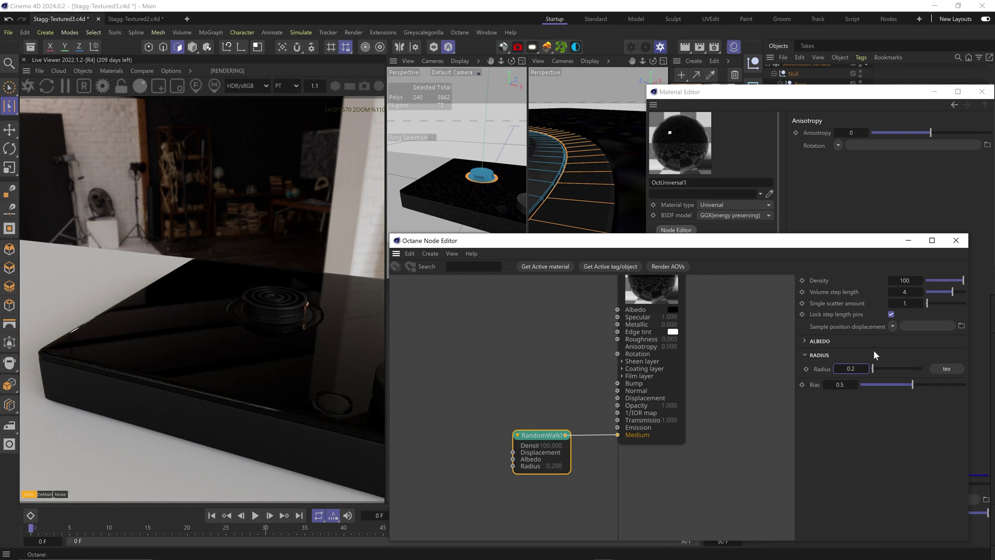
click(955, 240)
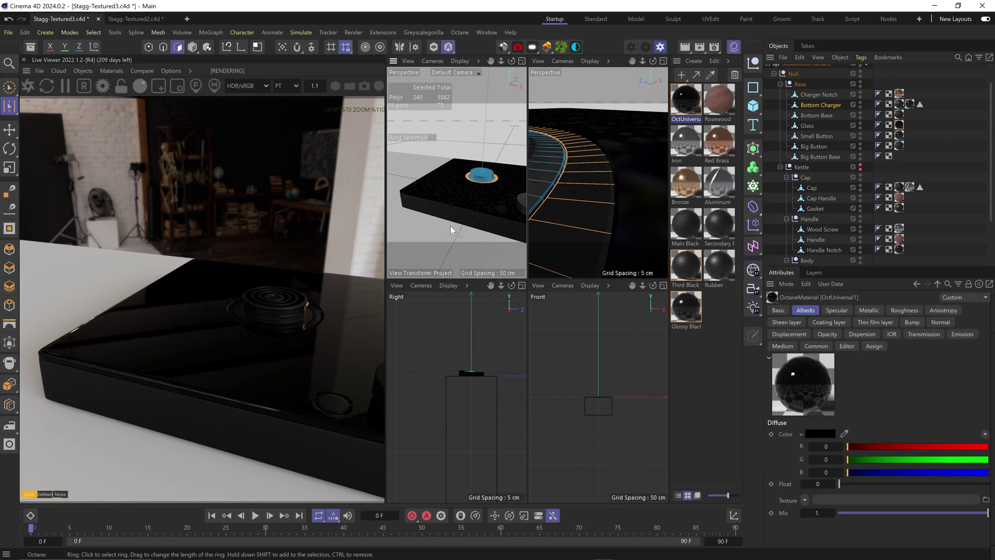
Step: Check the Third Black material's albedo color and save the scene
click(675, 272)
click(828, 437)
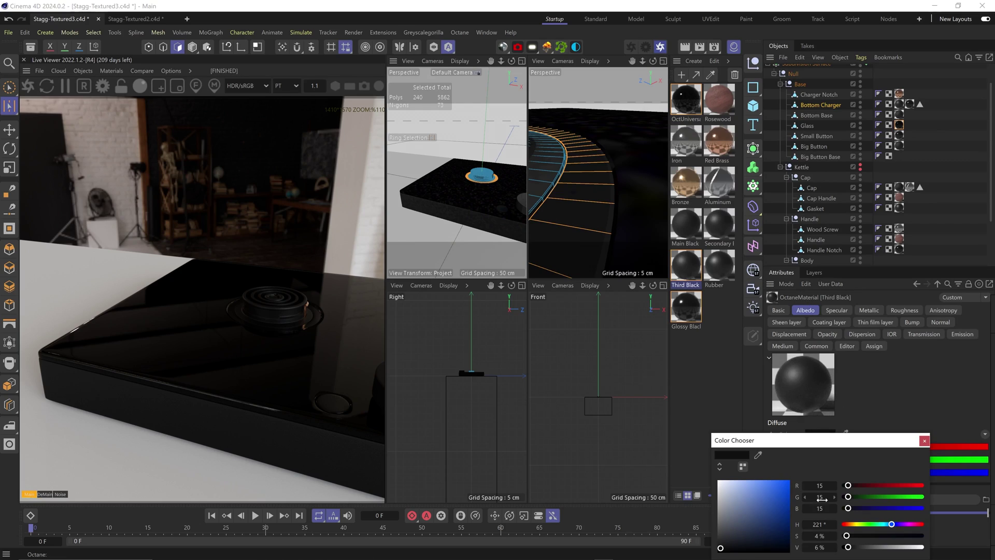
click(924, 441)
key(ctrl+s)
Step: Assign the Glossy Black material to the Big Button Base and save the scene
mouse_move(502, 197)
mouse_down()
mouse_move(466, 213)
mouse_move(473, 199)
mouse_move(492, 202)
mouse_up()
drag(719, 299, 817, 154)
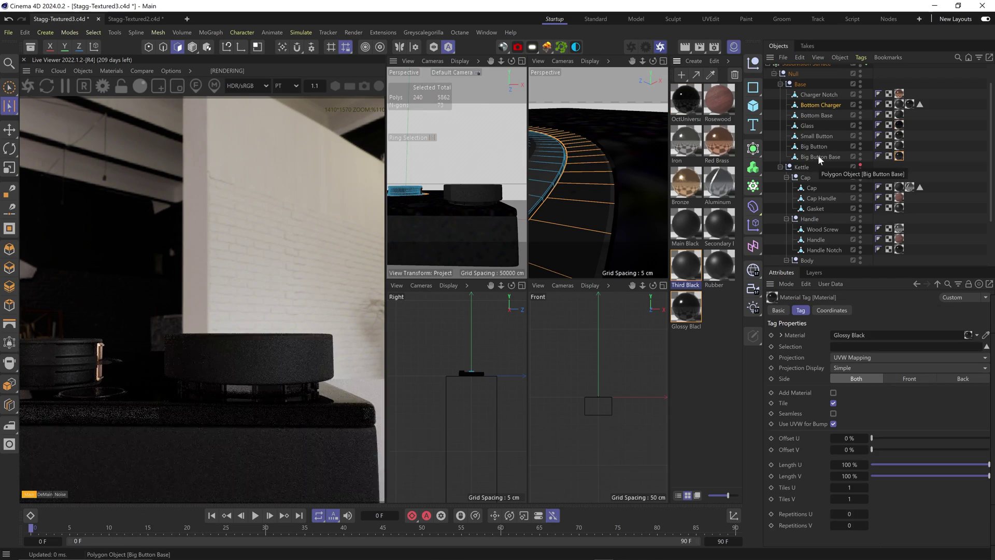
key(ctrl+s)
Step: Make the kettle visible again above its base and collapse the Subdivision Surface hierarchy
drag(467, 171, 465, 197)
scroll(818, 136, down, 2)
scroll(819, 136, up, 4)
click(768, 90)
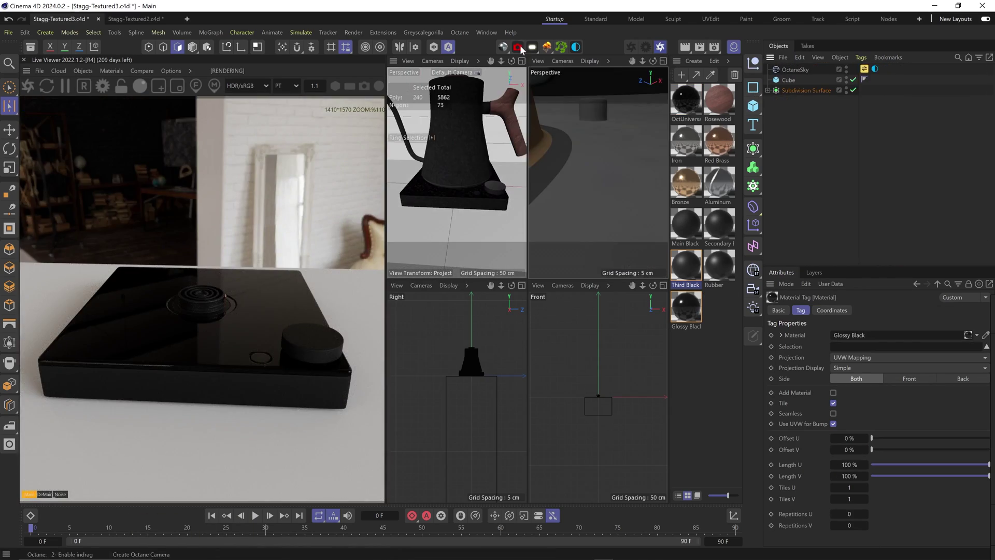
Step: Add an Octane camera with a focal length of 120 mm and look through it
click(519, 46)
click(846, 310)
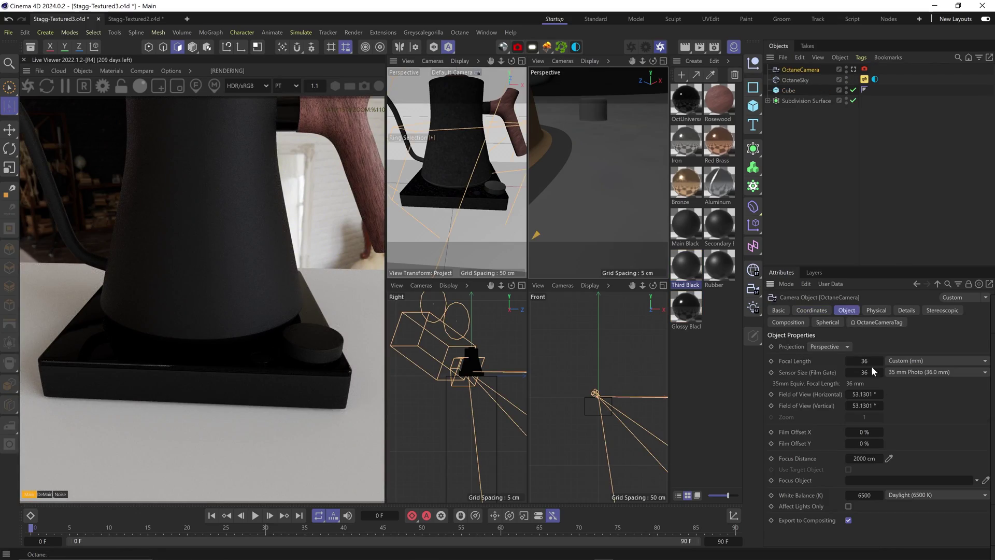
text(120)
key(Return)
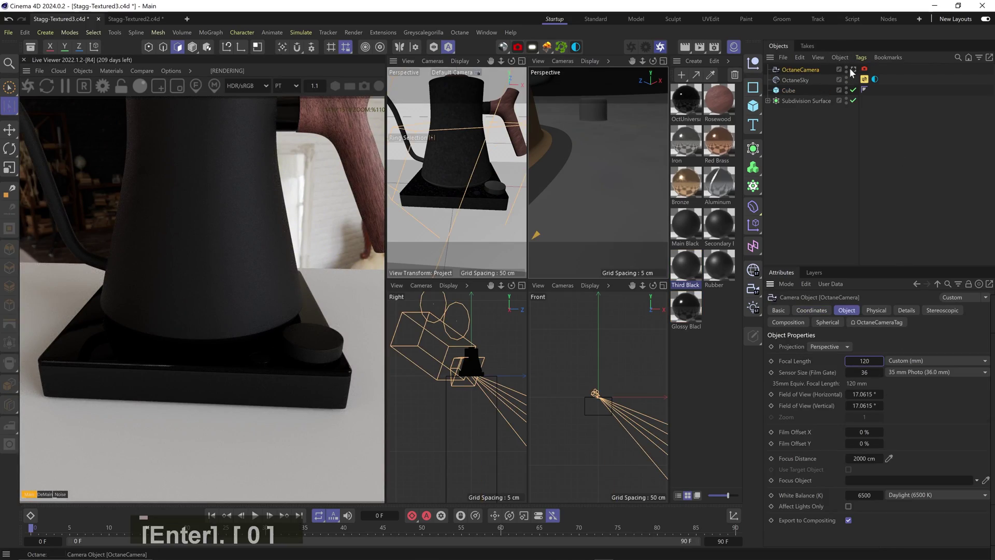
click(853, 69)
Step: Frame the kettle from the front and set the camera's X position, heading and pitch to 0
key(2)
drag(457, 189, 428, 123)
key(3)
key(1)
drag(428, 123, 415, 140)
click(812, 310)
text(0)
key(Tab)
key(Tab)
text(0)
key(Tab)
text(0)
key(Return)
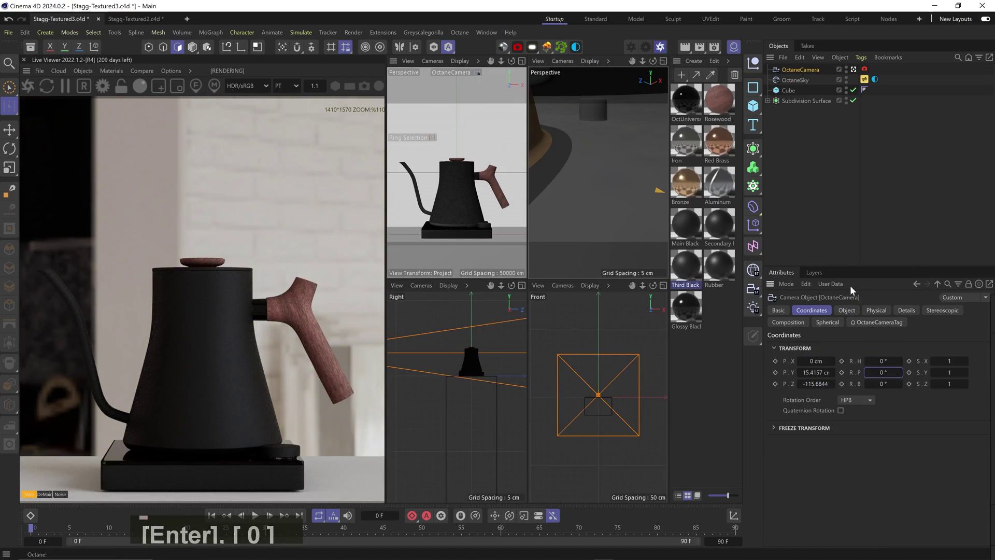
Step: Tilt the camera slightly downward so the kettle sits nearer the middle of the frame
key(Up)
key(Down)
key(Down)
key(Down)
key(Down)
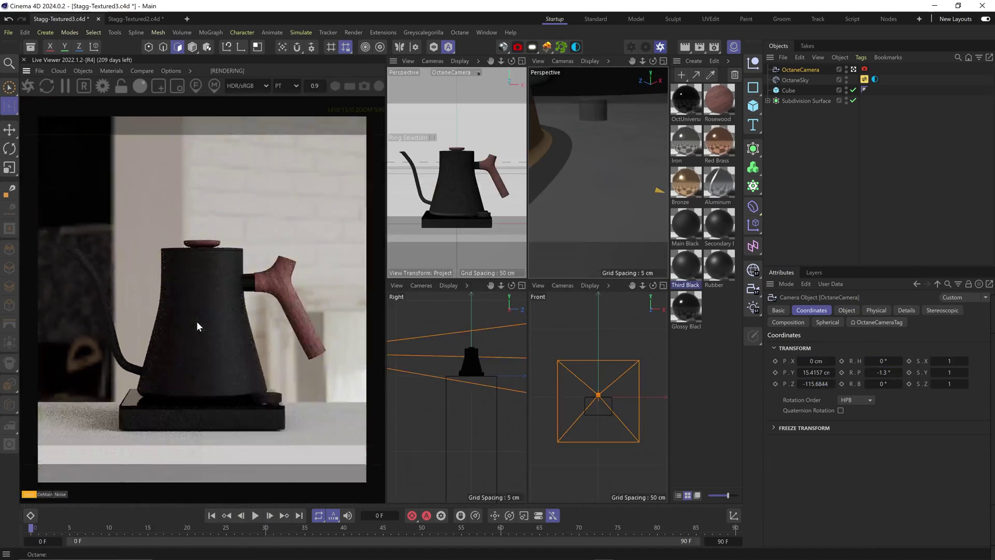
key(Down)
key(Down)
key(Down)
key(Return)
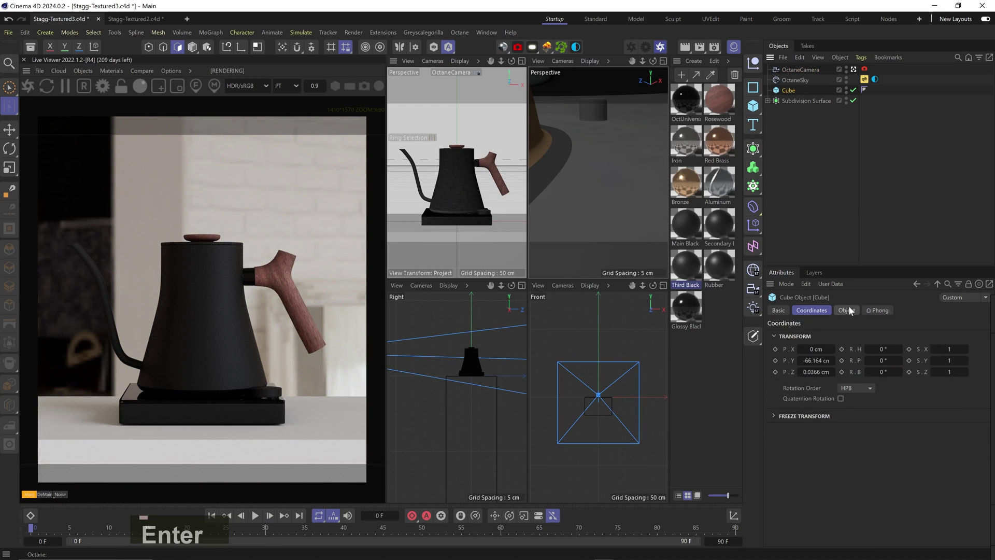
Step: Enable the Cube's fillet with a 0.25 cm radius and save the scene
click(846, 310)
click(829, 417)
key(ctrl+s)
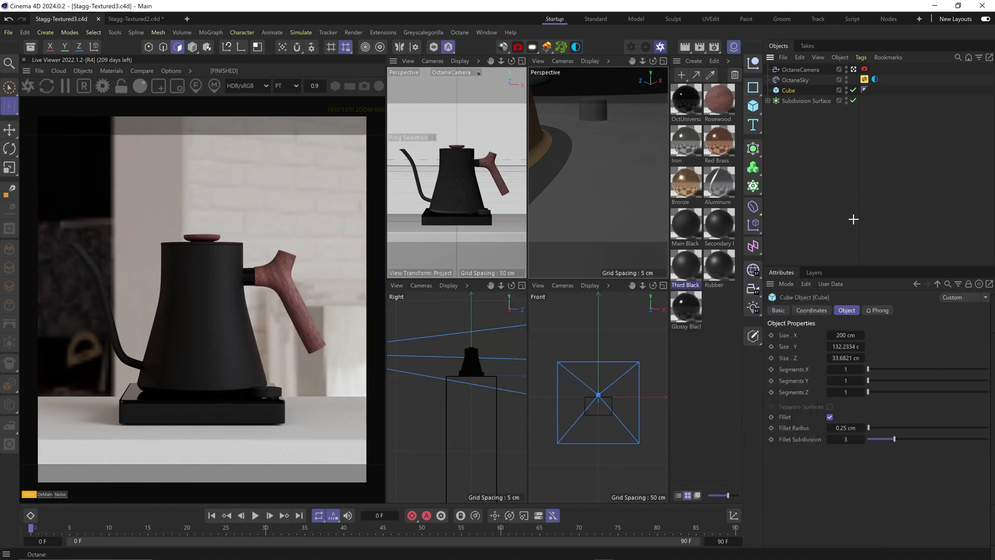
Step: Duplicate the table Cube and place the copy behind the kettle as a backdrop
click(853, 220)
click(465, 245)
key(e)
key(1)
drag(468, 347, 473, 402)
key(2)
drag(473, 402, 417, 433)
ctrl+drag(450, 437, 520, 439)
Step: Scale up the backdrop cube and raise it to fill the space behind the kettle
click(193, 47)
key(t)
key(e)
drag(497, 436, 501, 394)
Step: Rotate the OctaneSky's environment texture to a RotX of about -0.68
alt+double_click(846, 92)
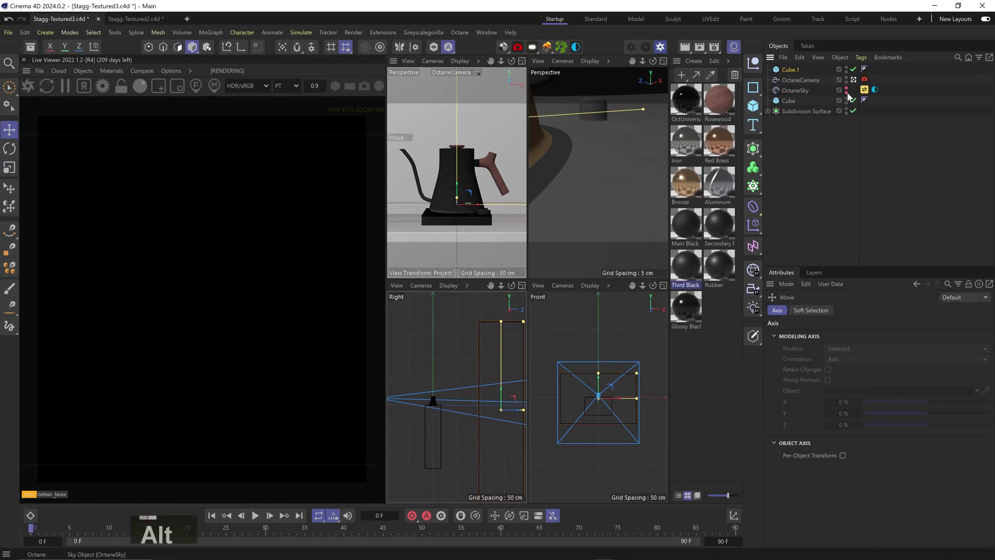
click(874, 89)
drag(920, 413, 876, 416)
Step: Create an Octane Diffuse material, assign it to both Cube.1 and Cube, and move Cube.1 directly above Cube in the hierarchy
drag(504, 47, 552, 66)
drag(791, 69, 790, 69)
drag(789, 69, 795, 96)
ctrl+drag(875, 91, 875, 101)
Step: Set the diffuse material's color to a salmon tone of R 224, G 166, B 142 and close its editor
double_click(686, 101)
click(837, 135)
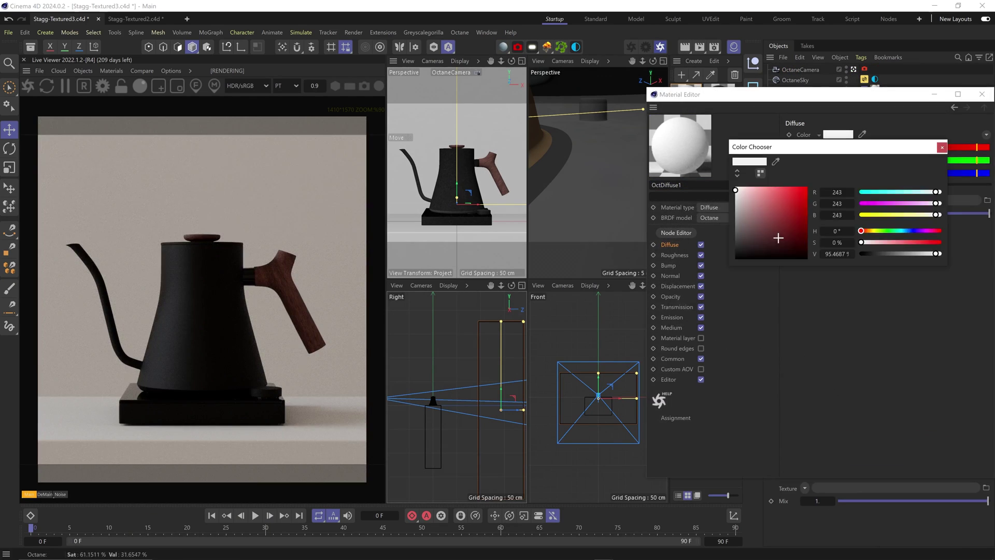
click(761, 195)
drag(861, 231, 865, 230)
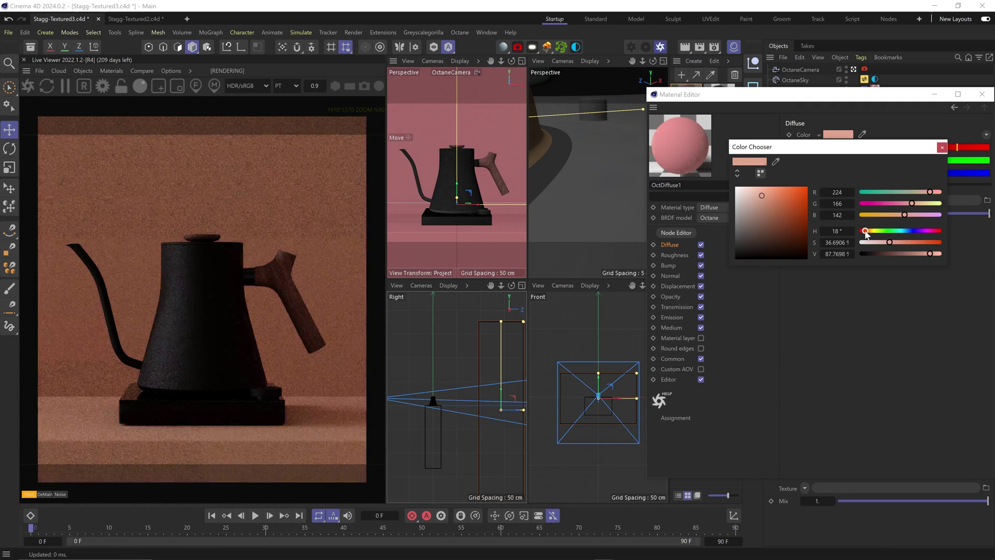
click(942, 148)
click(982, 94)
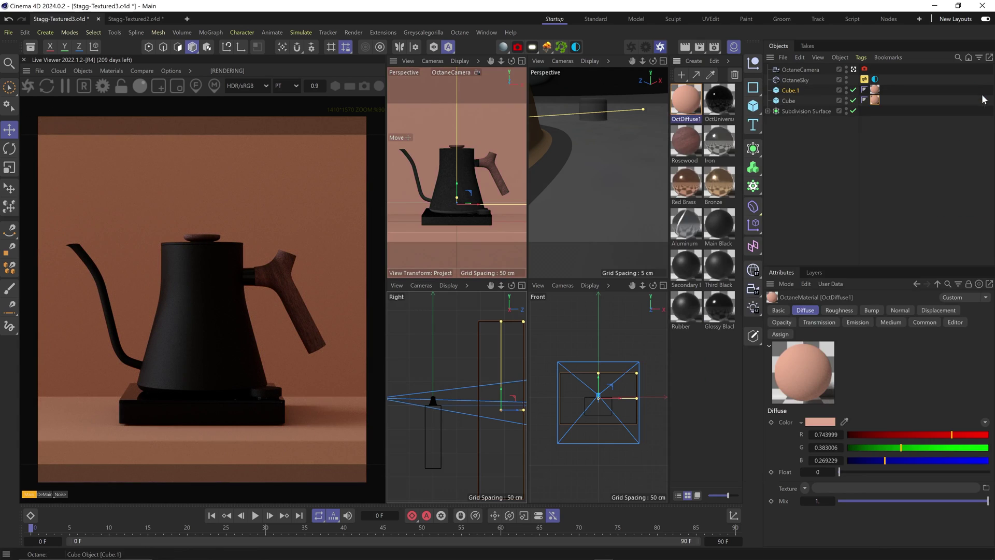
Step: Set the sky environment's Power to about 2.2 and RotX to about -0.04, and hide the OctaneSky
click(875, 79)
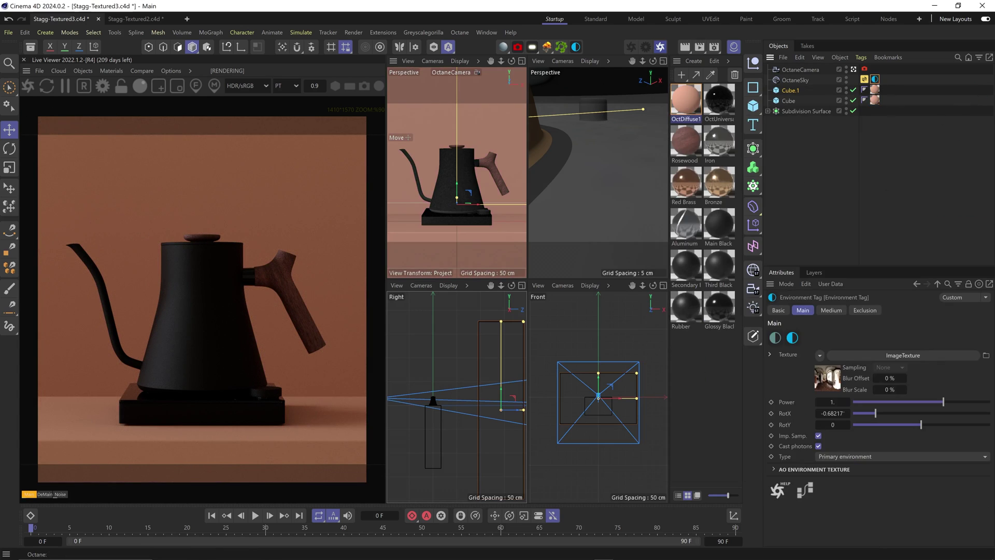
click(955, 413)
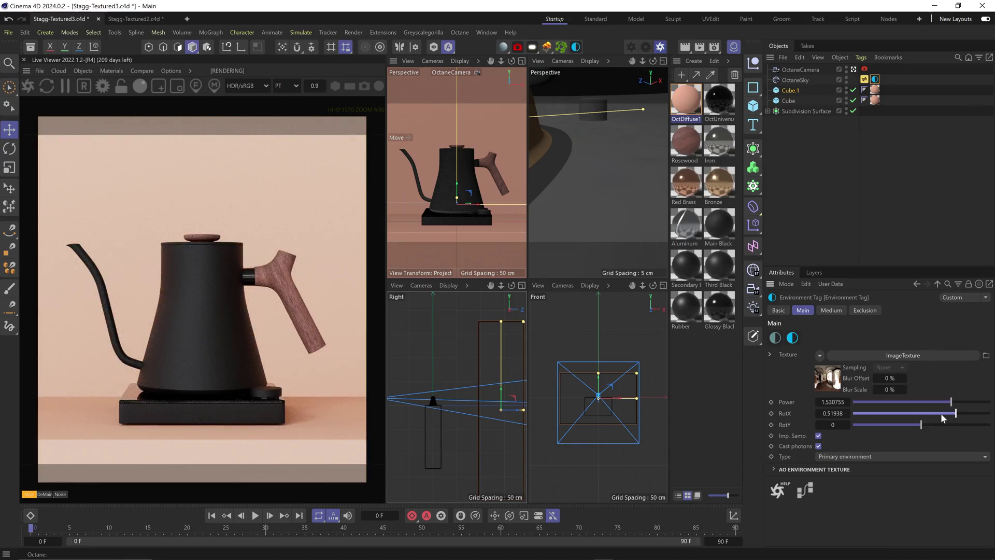
click(918, 414)
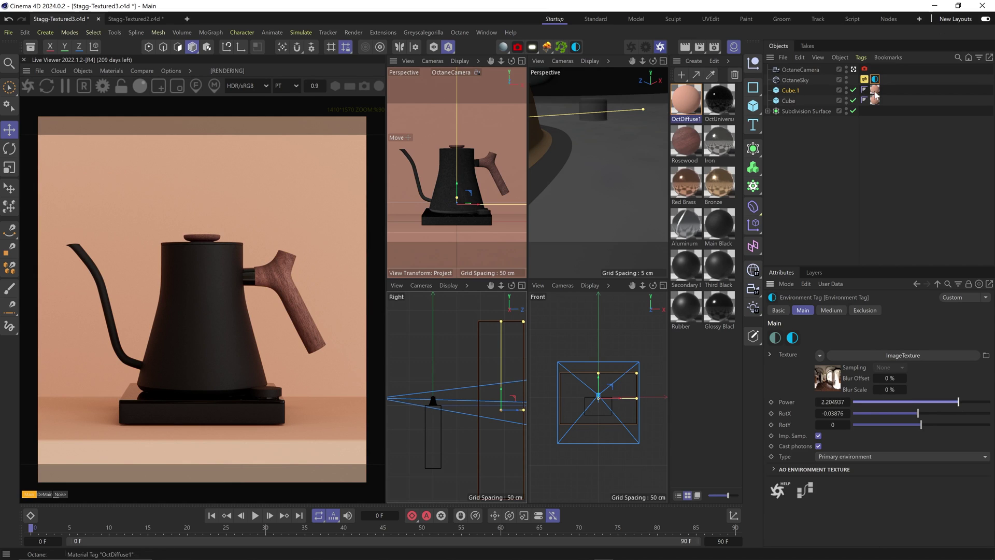
alt+click(846, 79)
alt+click(846, 80)
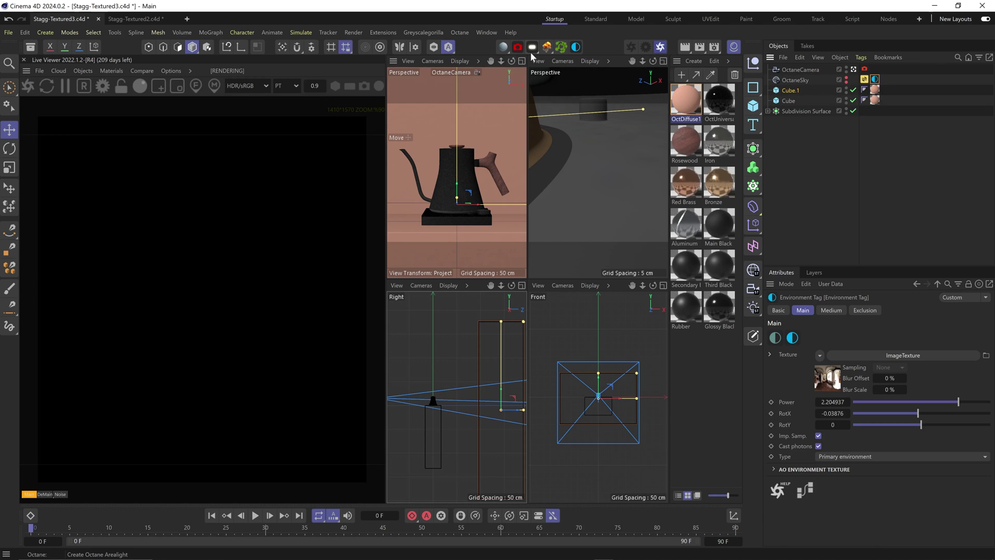
Step: Create an Octane area light and add a Target tag aimed at the Subdivision Surface
click(532, 47)
right_click(807, 72)
mouse_move(847, 90)
click(771, 133)
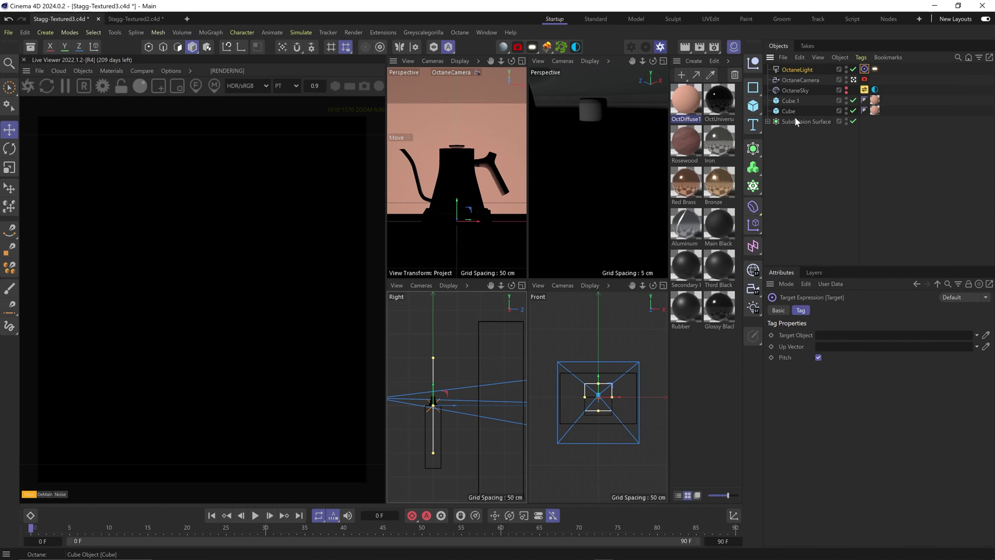
drag(797, 124, 841, 338)
Step: Move the OctaneLight to the handle side of the kettle, in front of it and slightly raised
click(798, 70)
key(e)
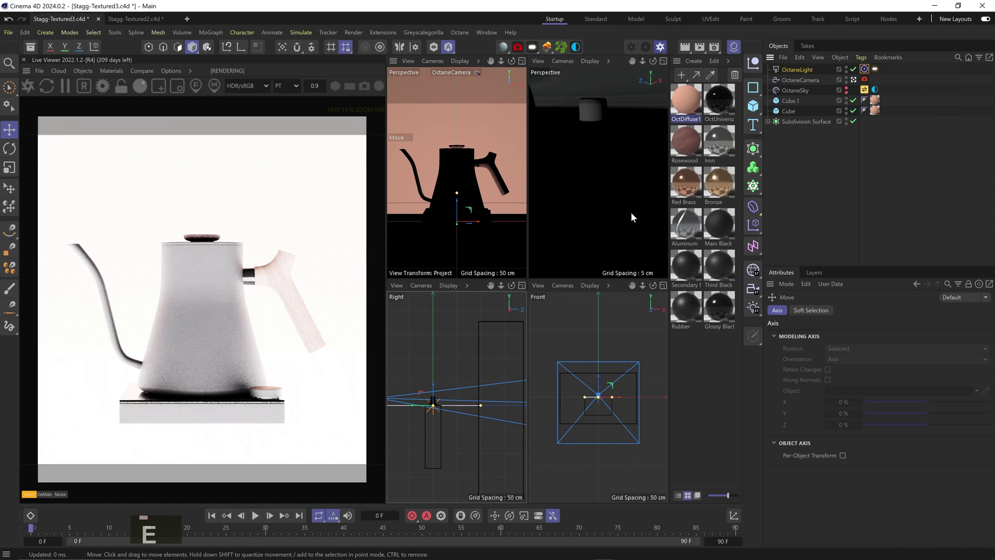
key(2)
drag(630, 212, 599, 181)
key(1)
drag(598, 181, 582, 216)
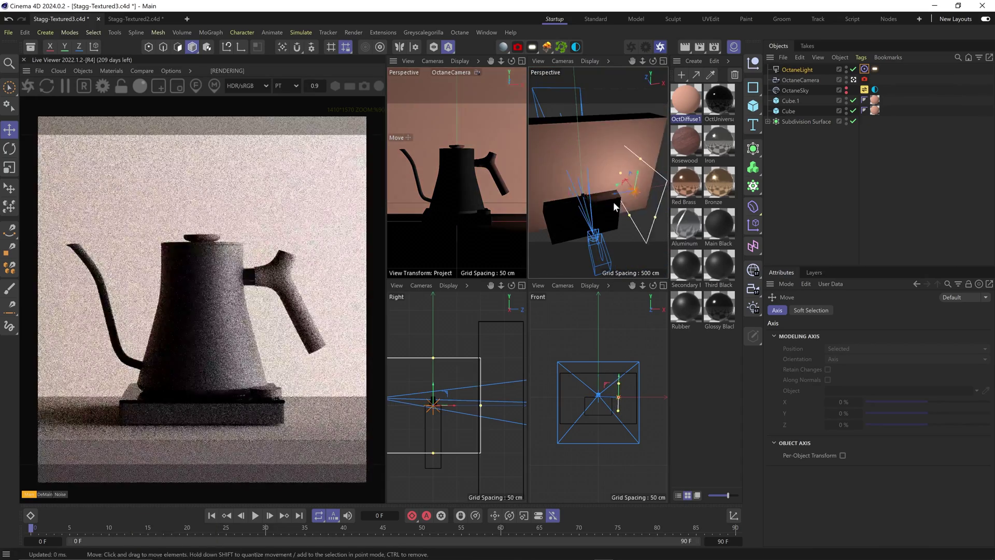
key(3)
drag(654, 213, 585, 202)
drag(626, 147, 626, 129)
Step: Set the light's Power to about 19.9 and Temperature to about 4833, and rename it "Key Light"
click(873, 69)
drag(946, 335, 954, 335)
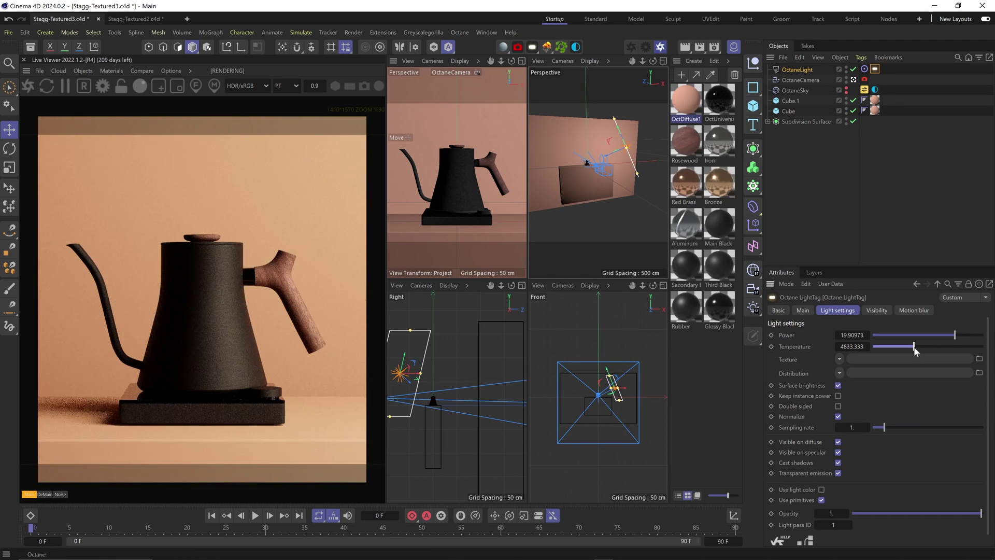
double_click(819, 71)
text(Key Light)
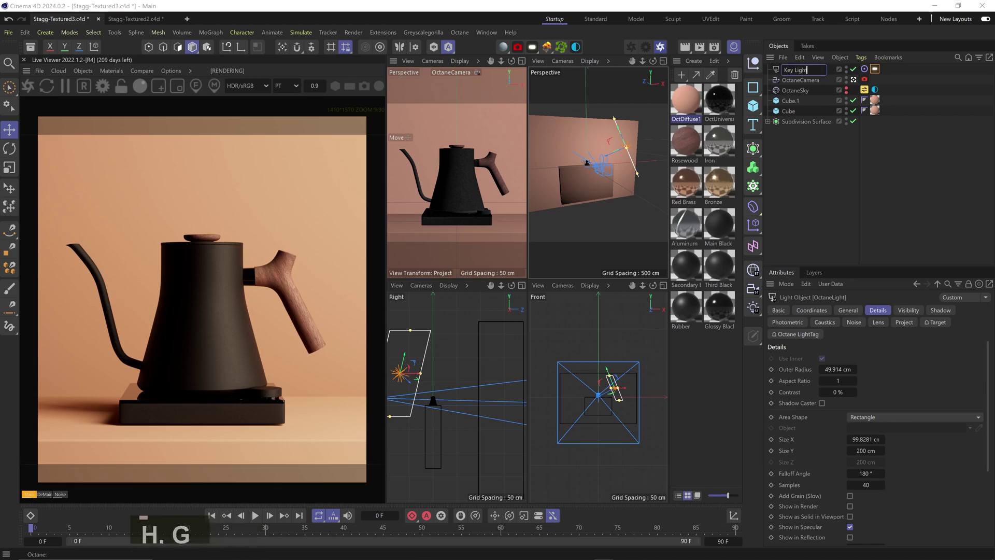
key(Return)
Step: Duplicate the Key Light to a position above the kettle and rename the copy "Top light"
drag(558, 156, 576, 187)
key(e)
ctrl+drag(632, 164, 596, 153)
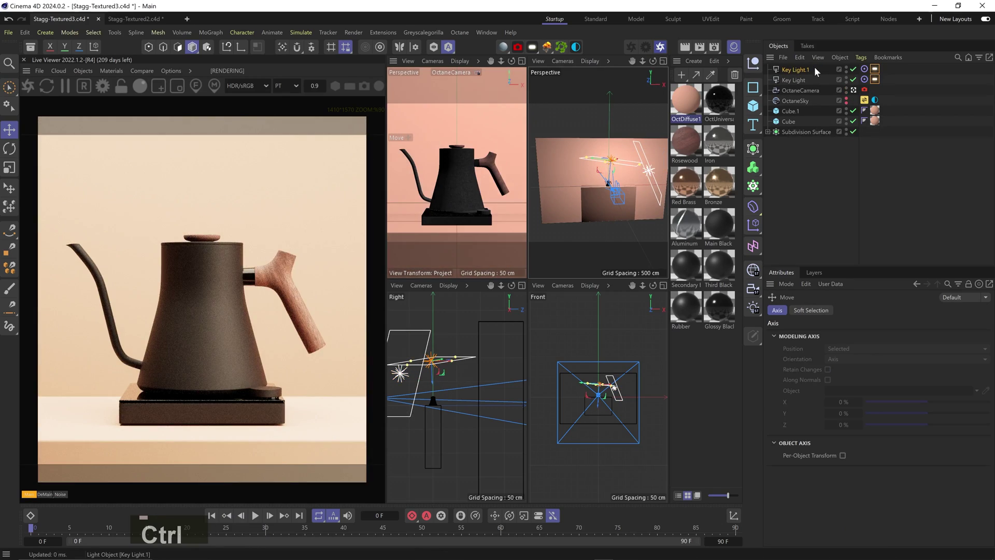
double_click(803, 70)
text(Top light)
key(Return)
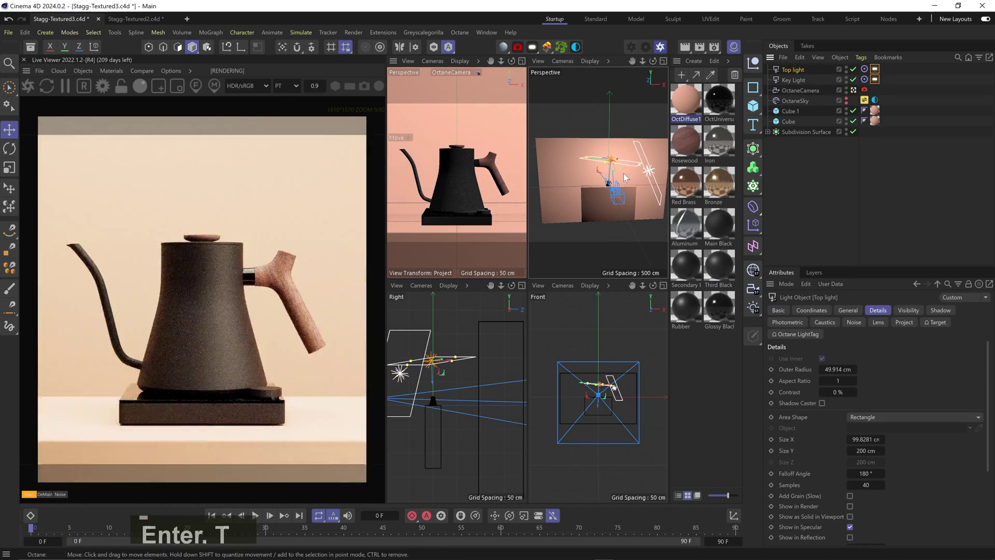
Step: Set the Top light's Size Y to 100 cm and its area shape to Disc
text(100)
key(Return)
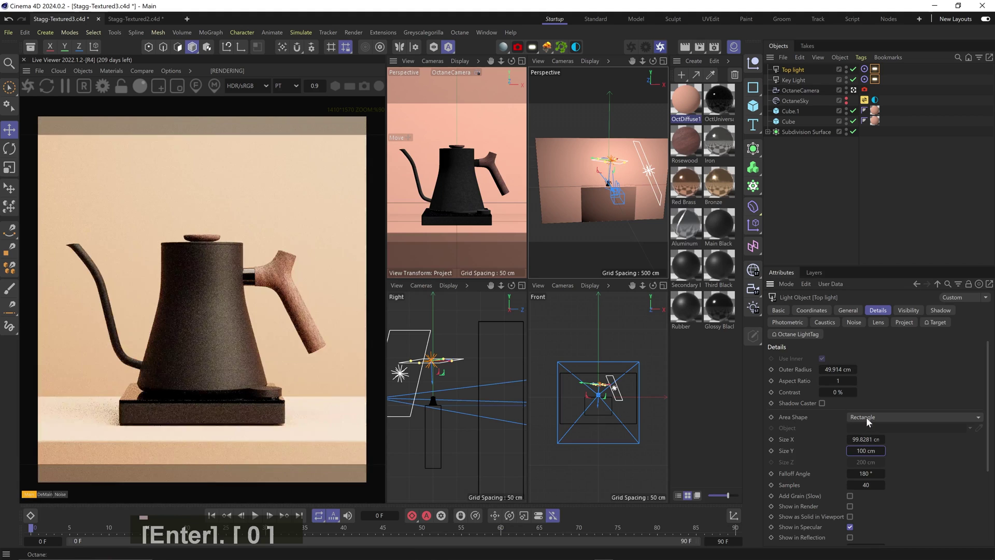
click(866, 417)
click(867, 424)
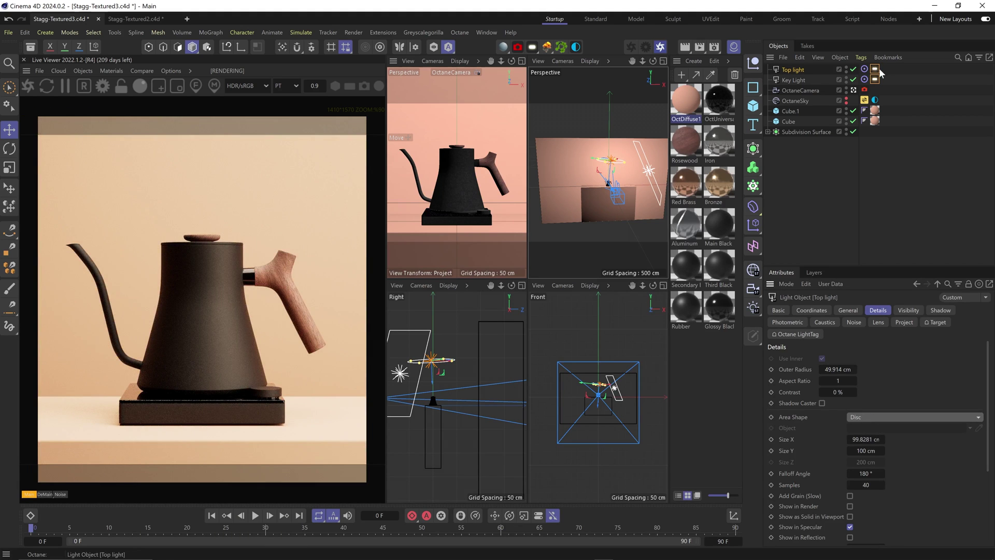
Step: Give the Top light an ImageTexture distribution loaded with three-lobe-umbrella.ies, without copying the file to the project location
click(875, 69)
click(804, 310)
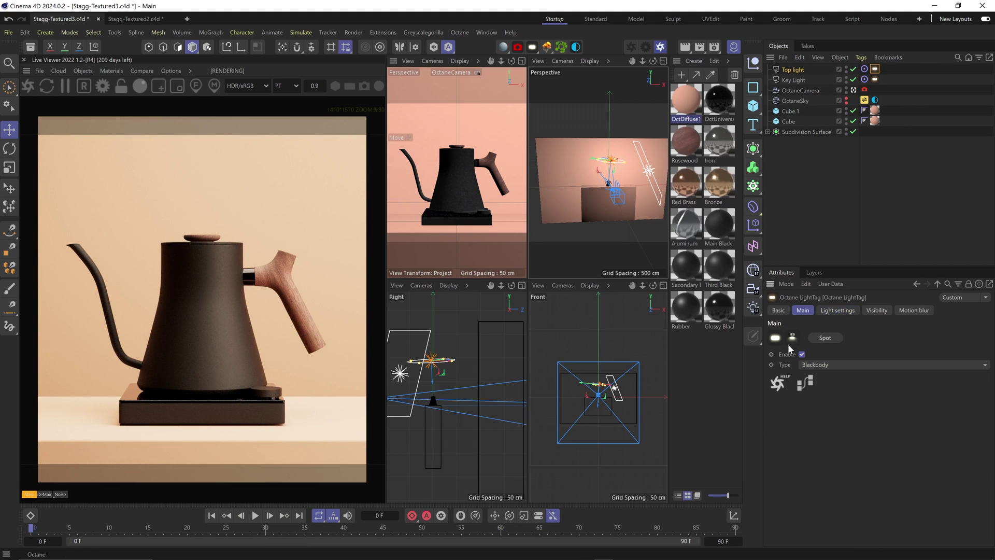
click(834, 311)
click(913, 371)
click(982, 337)
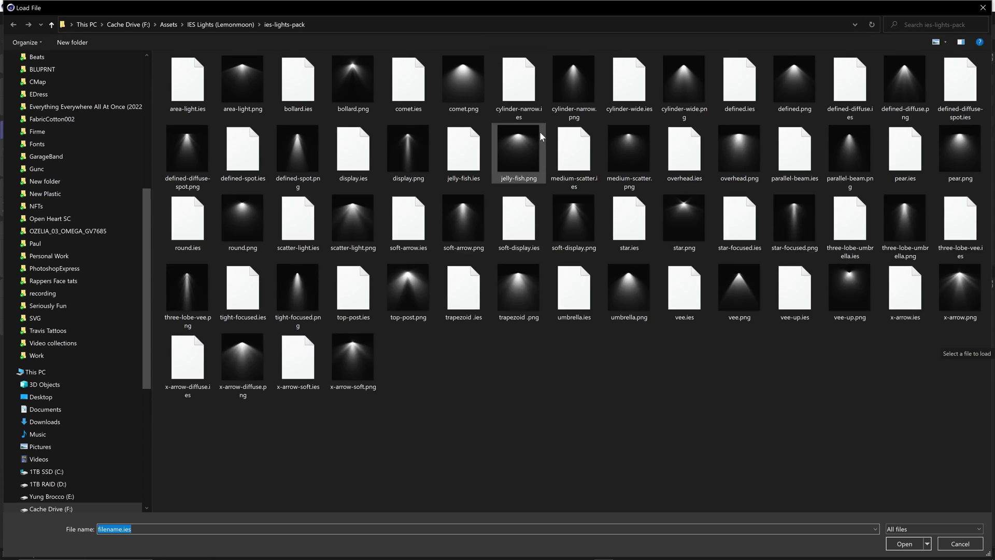
double_click(865, 230)
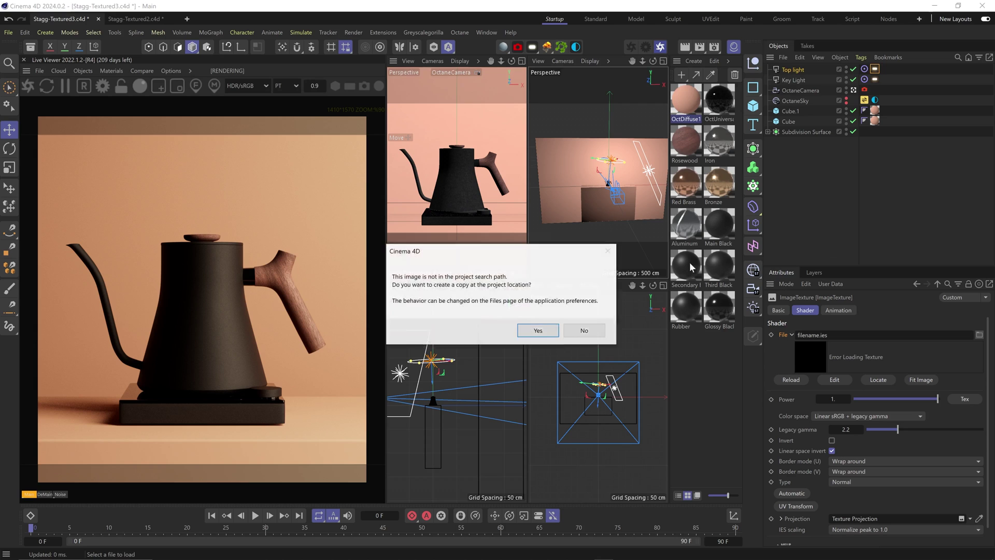
click(586, 332)
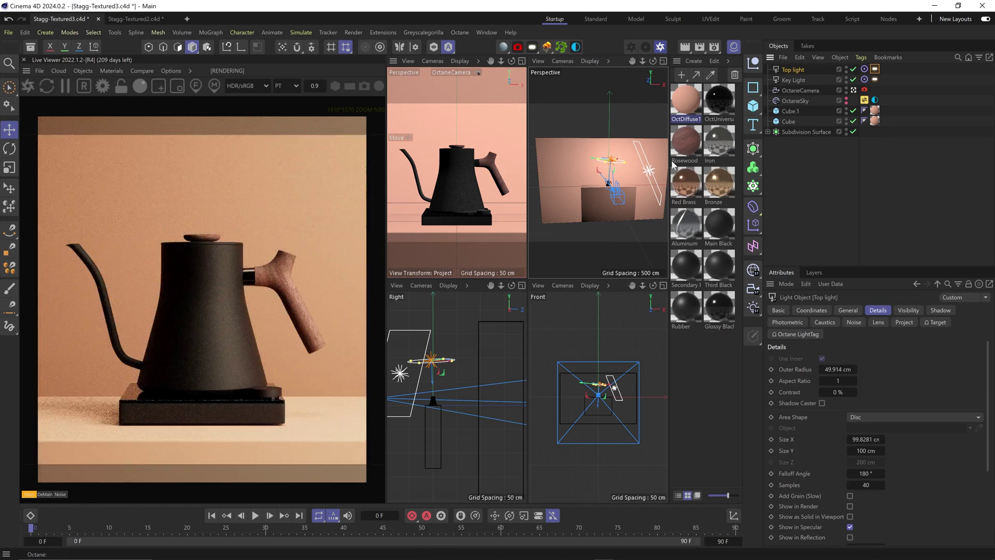
Step: Reposition the Top light above and slightly behind the kettle, and disable the Key Light to isolate its effect
key(3)
drag(607, 191, 646, 211)
click(643, 207)
click(609, 169)
key(3)
drag(625, 174, 664, 168)
key(3)
drag(595, 193, 590, 197)
click(853, 80)
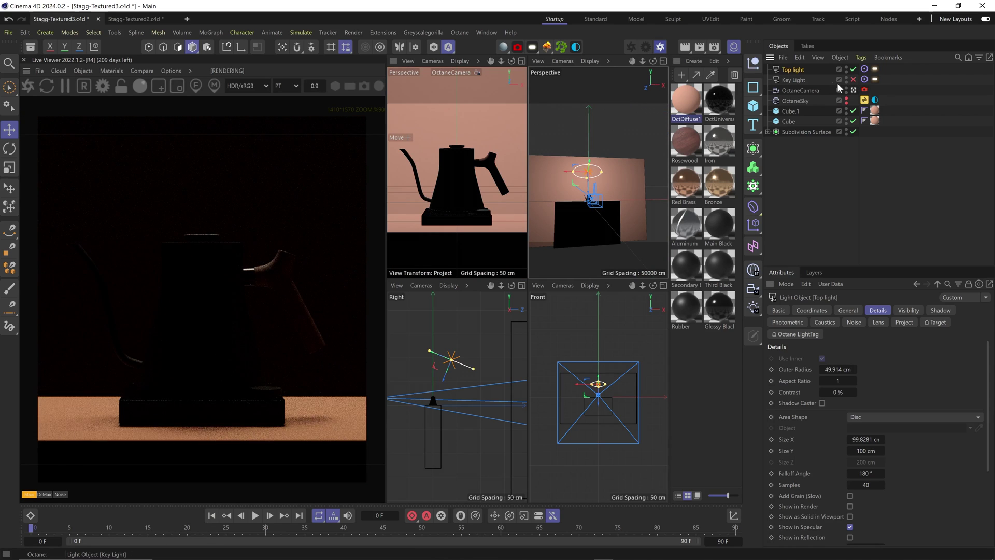
Step: Scale the Top light down, increase its Power, and move it directly above the kettle
key(t)
drag(580, 176, 575, 173)
key(e)
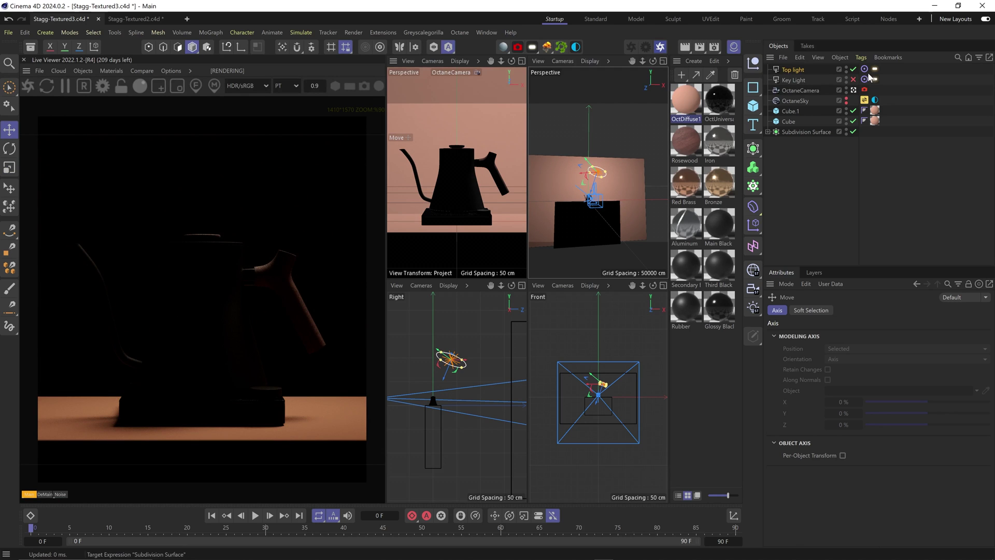
click(875, 69)
click(960, 334)
key(3)
drag(596, 257, 484, 280)
key(w)
drag(641, 179, 616, 189)
Step: Set the Top light's Power to about 61.6, re-enable the Key Light and save the project
click(963, 334)
key(ctrl+s)
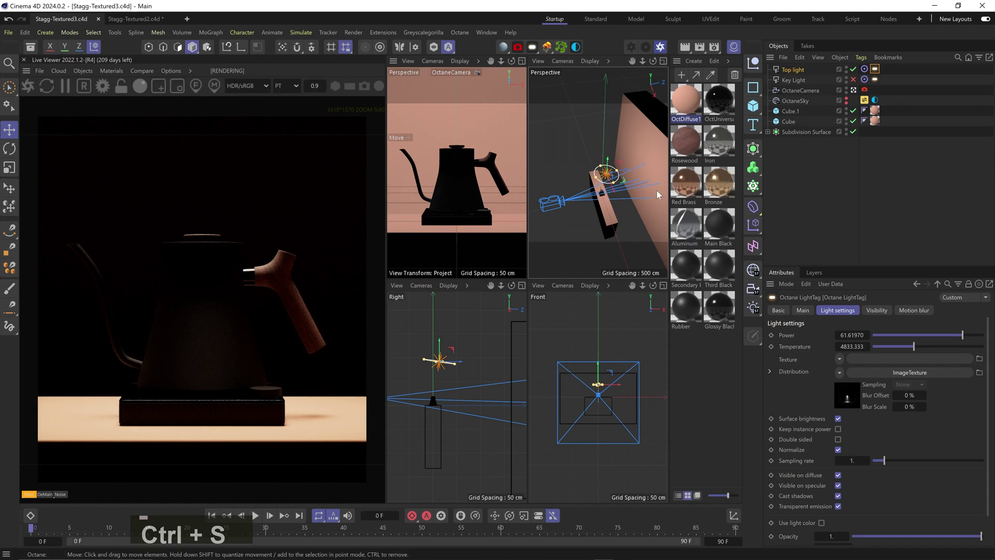
click(853, 80)
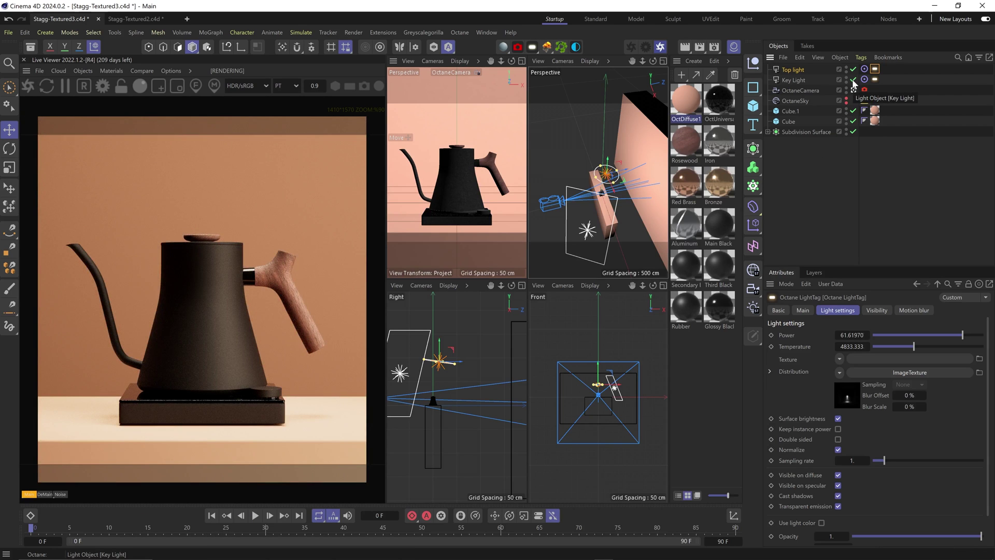
key(ctrl+s)
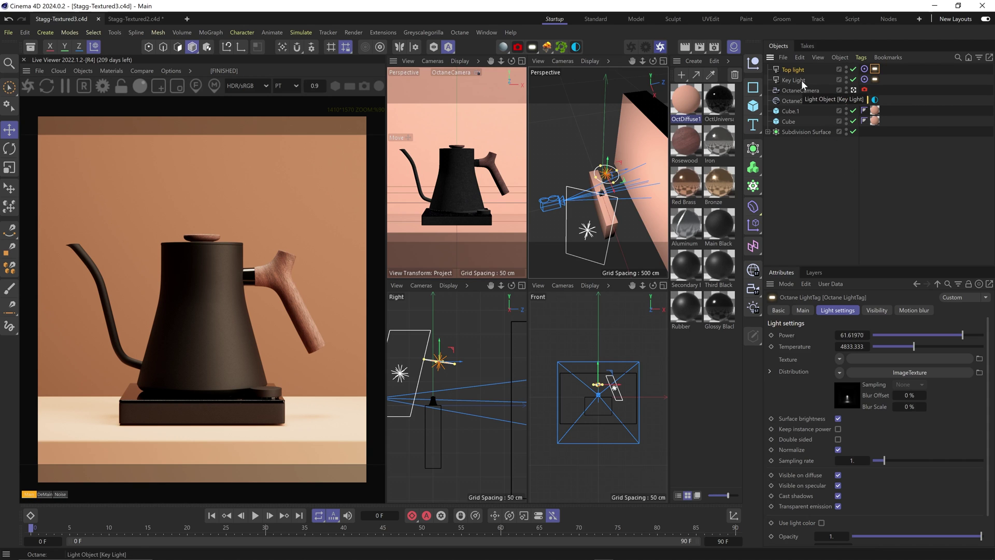
Step: Duplicate the Key Light, size the copy 6 cm by 6 cm, and disable the Top light and original Key Light
ctrl+alt+drag(801, 80, 796, 66)
double_click(862, 439)
text(6)
key(Tab)
text(6)
key(Return)
drag(853, 90, 852, 80)
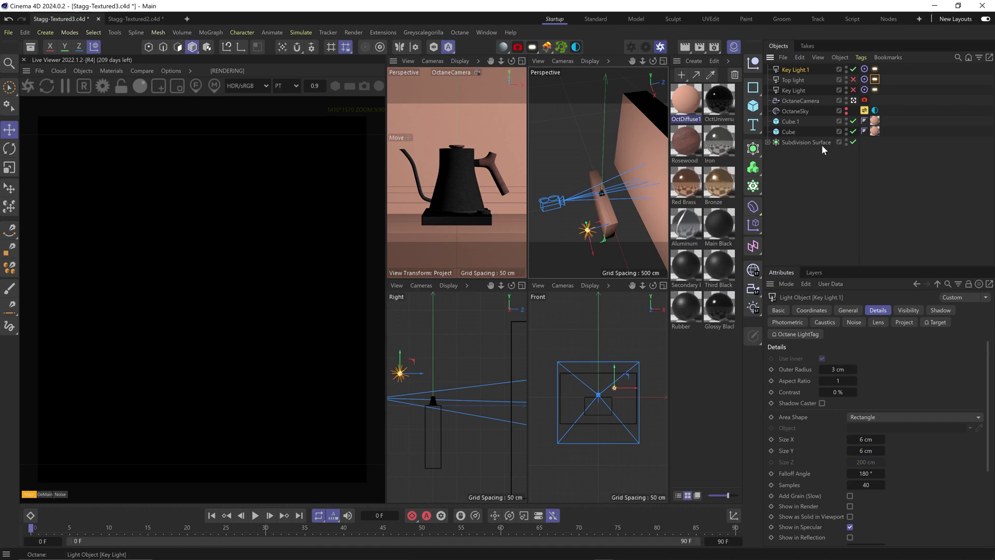
Step: Remove the Target tag from Key Light.1 and place the light behind the kettle, facing the backdrop
click(865, 69)
key(Delete)
key(1)
drag(596, 221, 611, 179)
key(3)
key(3)
key(r)
Step: Turn off Surface brightness for Key Light.1, save the project, and add an HDRI Link Plus tag to the light
click(865, 68)
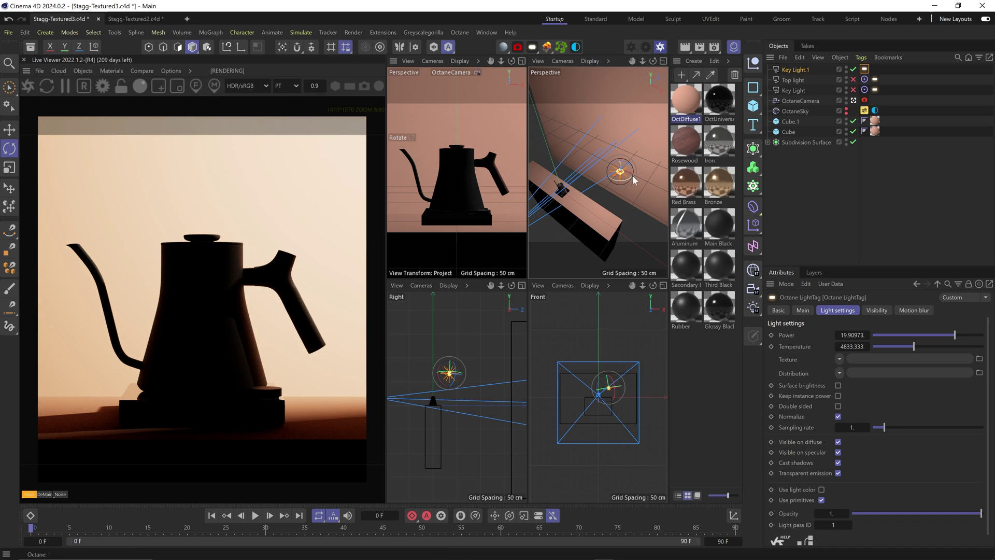
key(ctrl+s)
right_click(804, 69)
mouse_move(829, 122)
click(825, 159)
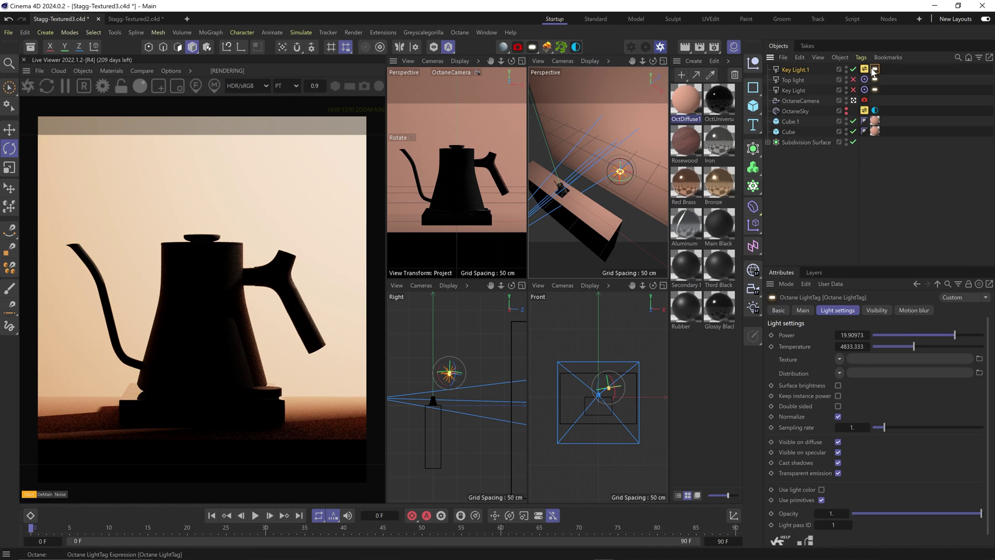
Step: Set Key Light.1's distribution to an ImageTexture and apply the Caustics 03 gobo from the Plus Library
click(839, 373)
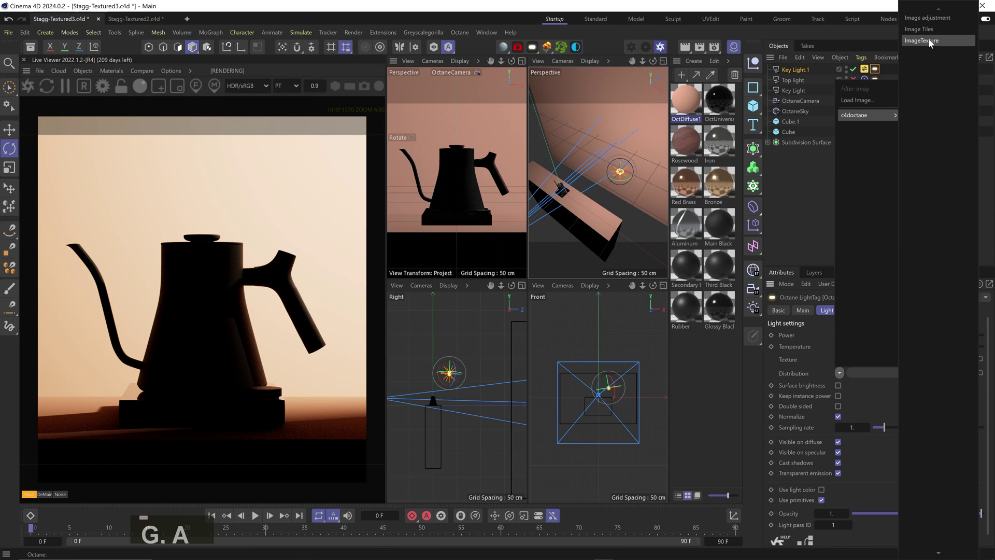
click(928, 38)
click(785, 335)
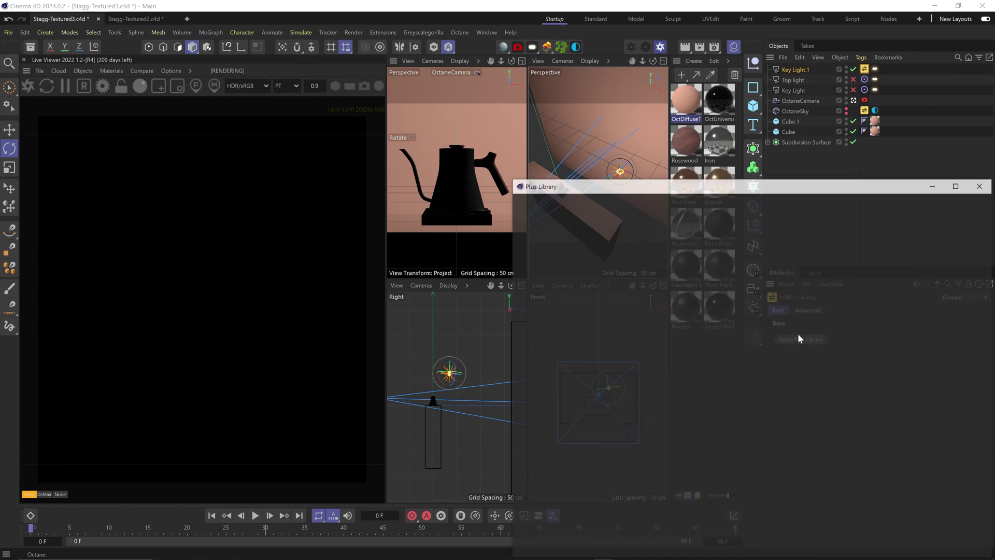
scroll(800, 393, down, 5)
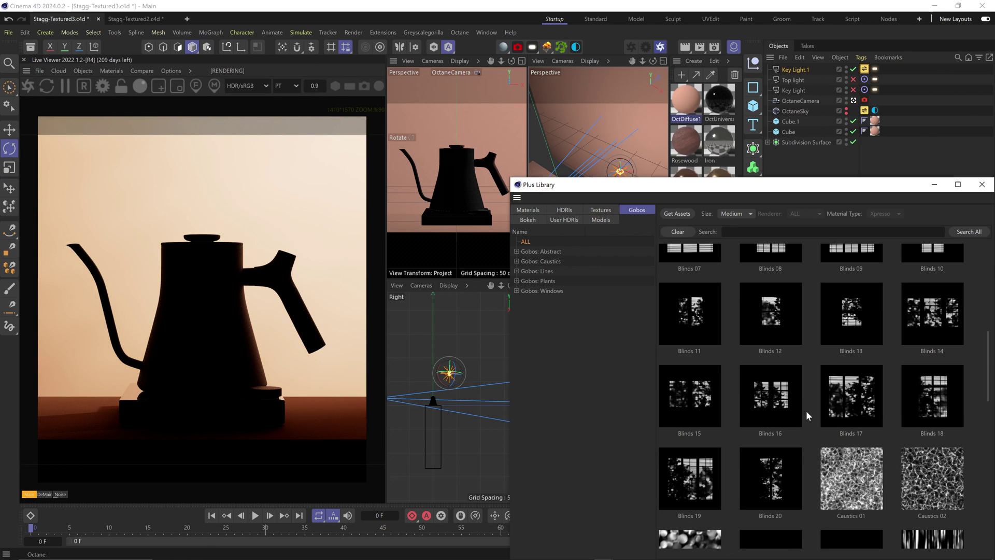
scroll(806, 414, down, 3)
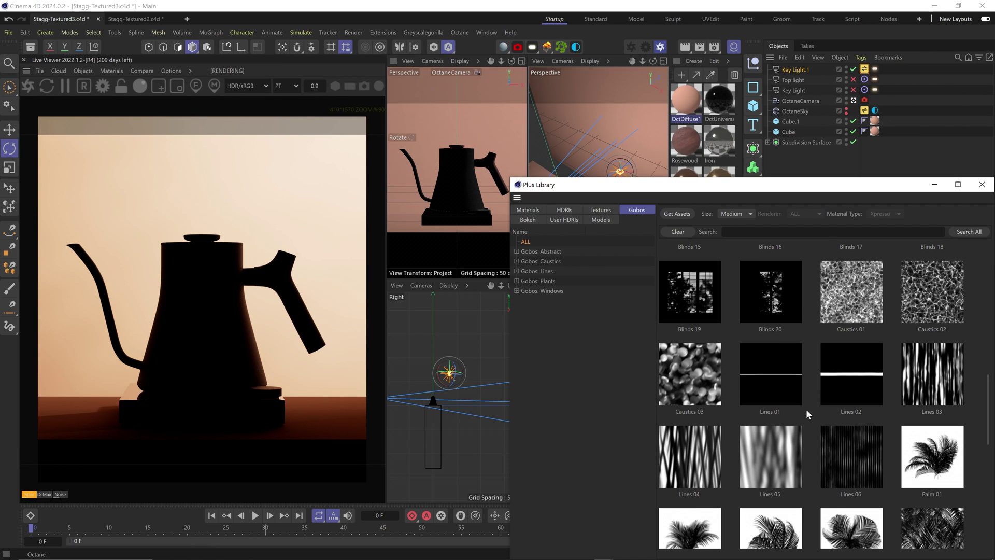
click(681, 378)
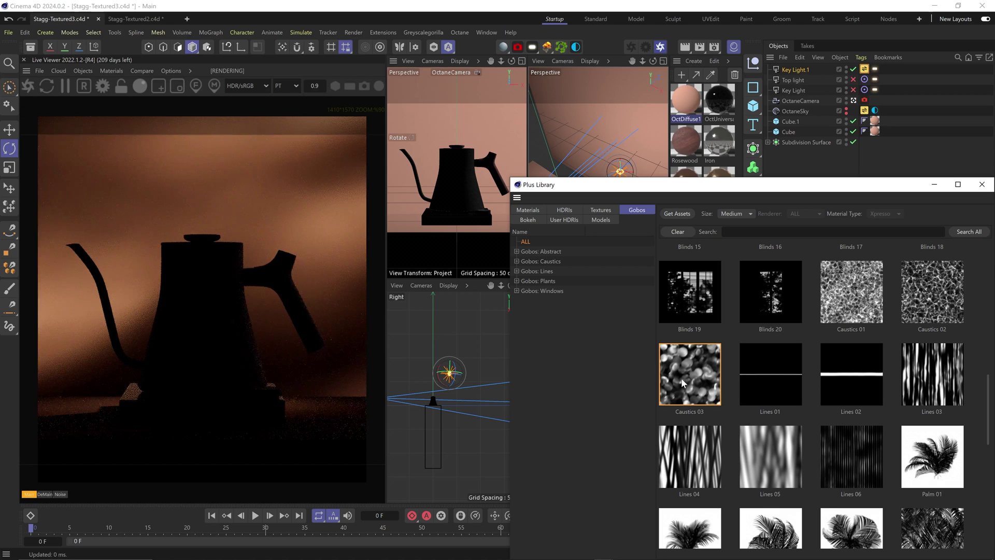
click(981, 185)
Step: Re-enable the Key Light and Top light, and move Key Light.1 together with Cube.1 farther back from the kettle
click(853, 90)
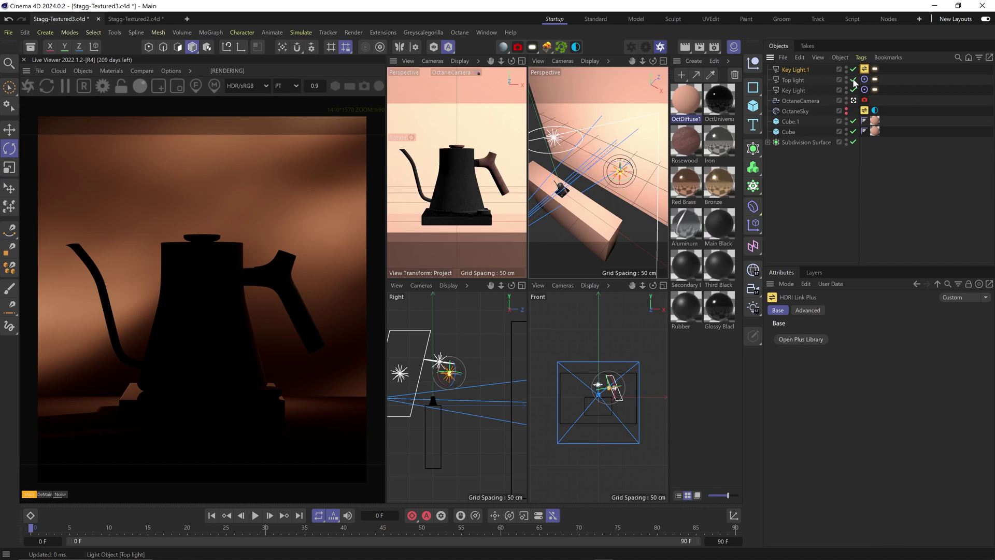
click(852, 79)
ctrl+click(790, 122)
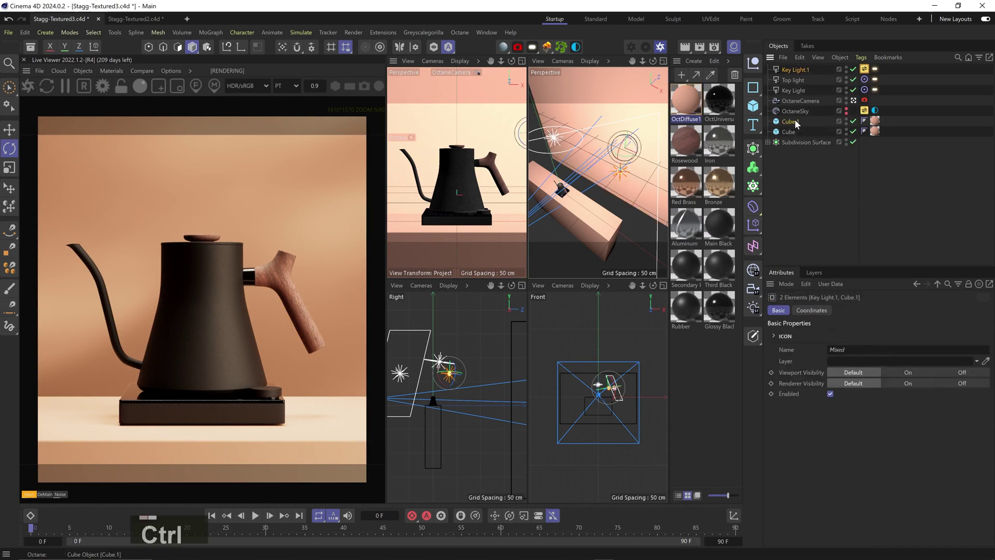
key(e)
key(3)
drag(627, 166, 596, 158)
drag(599, 149, 657, 128)
Step: Move Key Light.1 alone toward the spout side and away from the backdrop
click(874, 69)
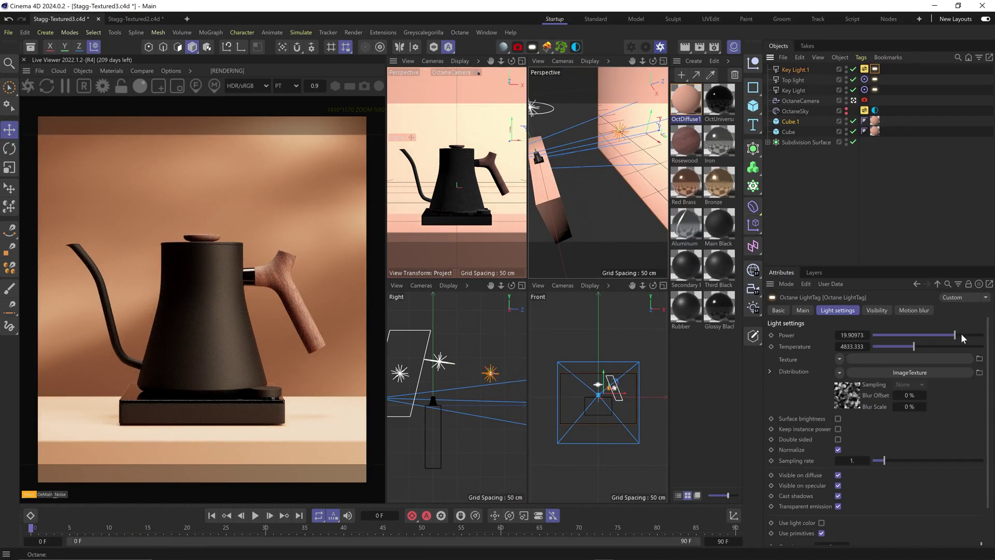
key(t)
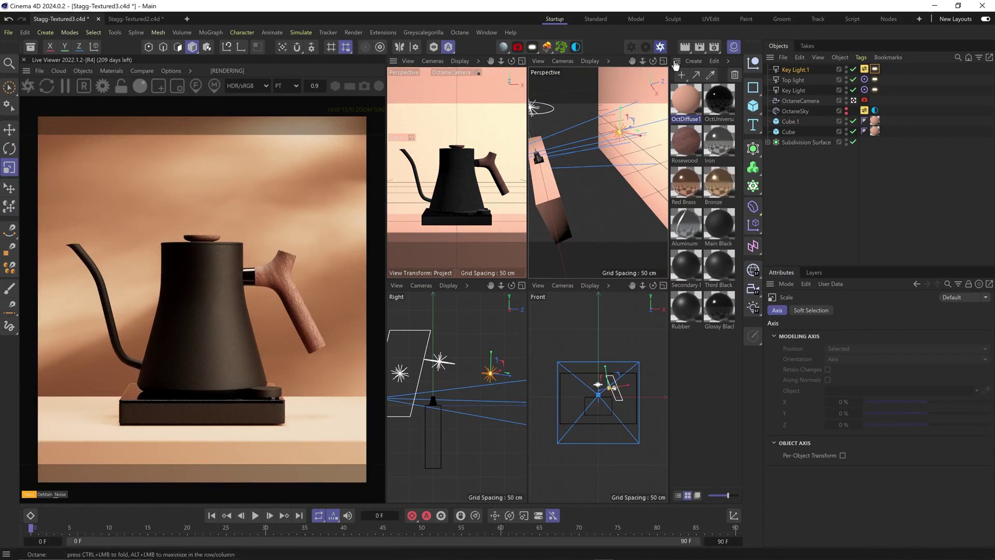
key(e)
key(3)
drag(622, 148, 640, 189)
drag(643, 191, 623, 175)
key(ctrl+z)
key(r)
key(e)
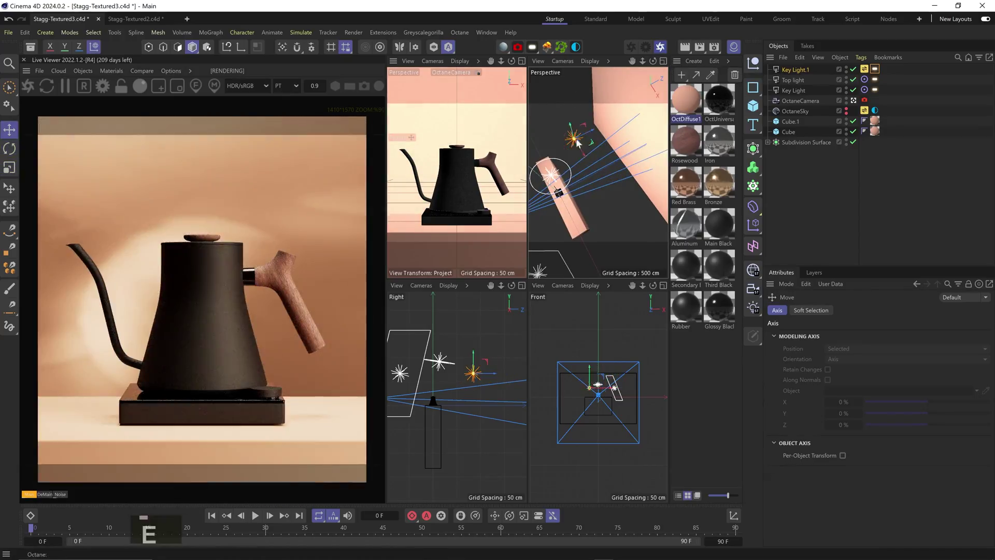
Step: Lower Key Light.1 behind the kettle to roughly the kettle's height
drag(582, 149, 604, 127)
key(3)
key(1)
drag(604, 127, 546, 67)
key(ctrl+z)
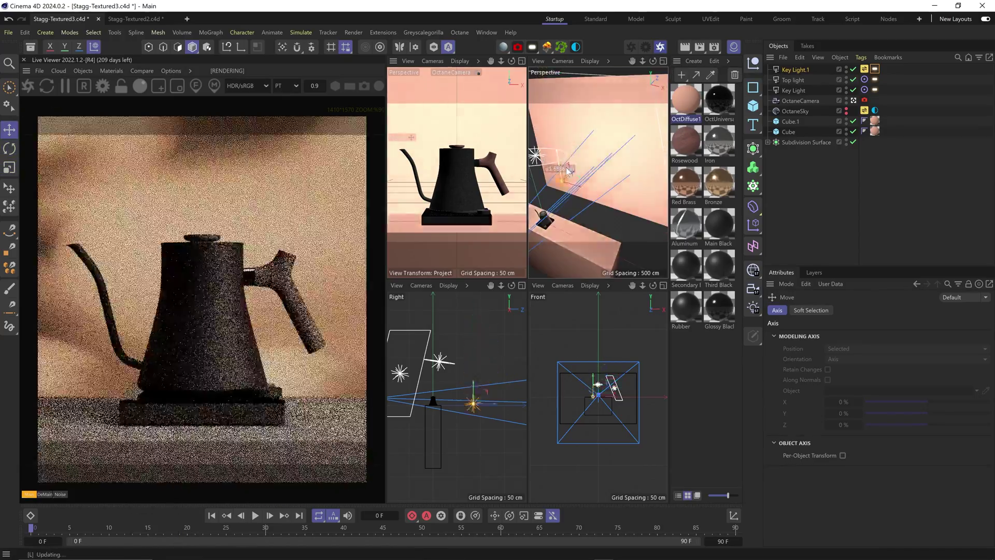
key(t)
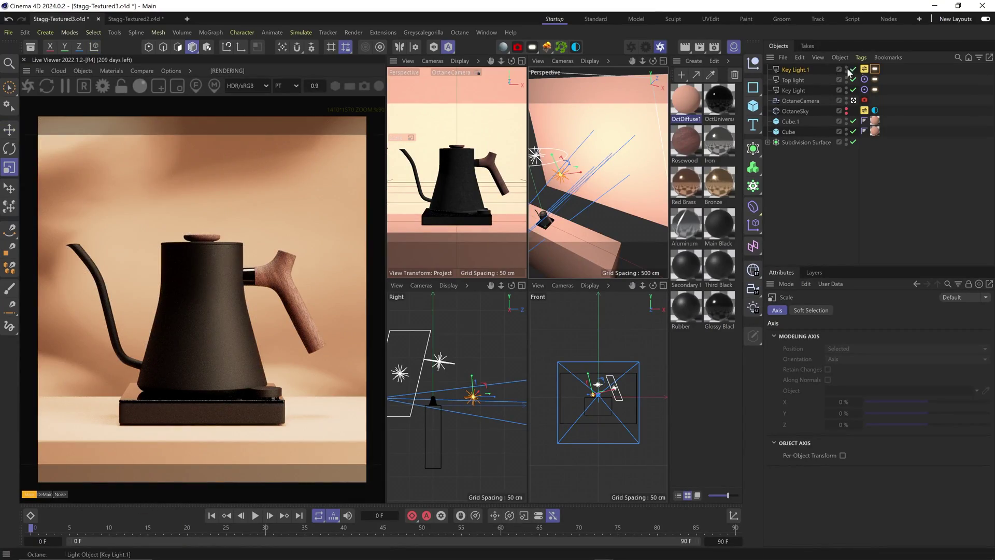
Step: Browse the Plus Library gobos for Key Light.1 and replace its gobo with Palm 04
click(864, 69)
click(816, 321)
click(637, 210)
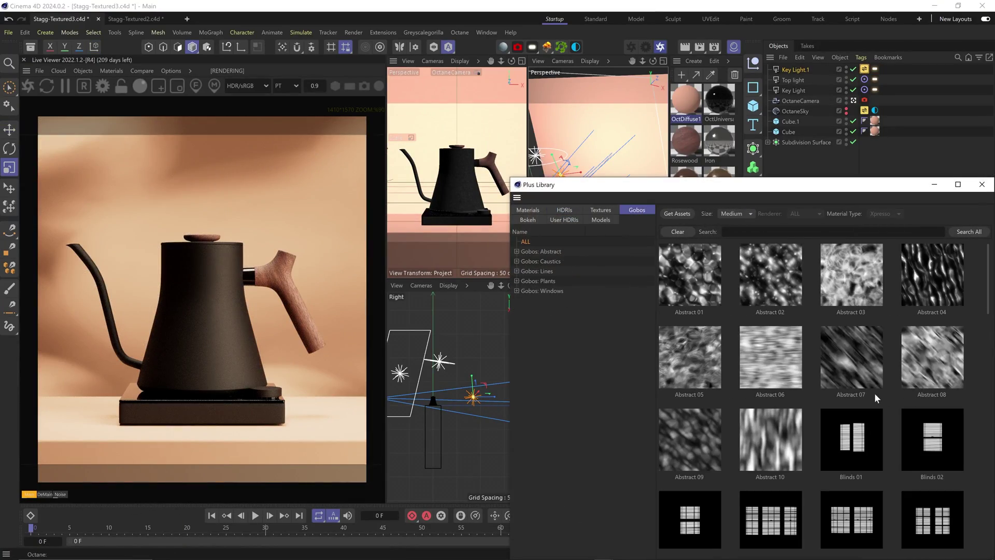
scroll(870, 369, down, 3)
double_click(922, 374)
scroll(919, 370, down, 10)
scroll(916, 364, up, 3)
double_click(845, 288)
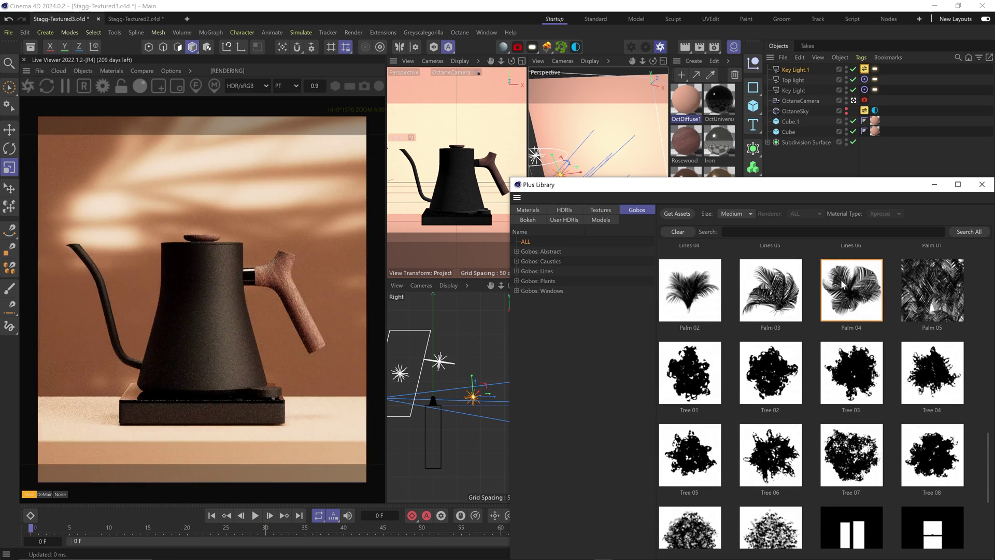
Step: Replace Key Light.1's gobo with Palm 03, move the light lower and toward the kettle's handle side, and save the scene
double_click(771, 281)
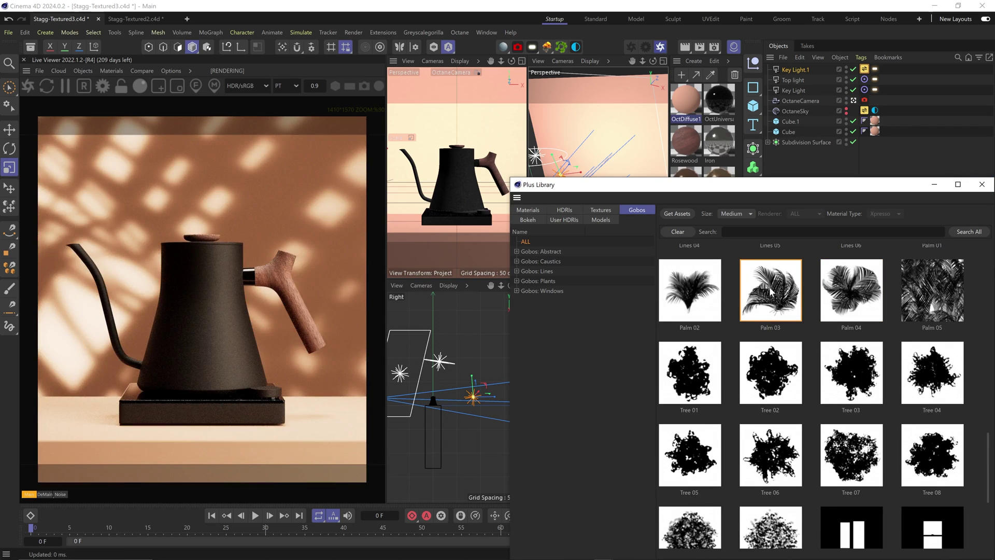
click(980, 185)
key(e)
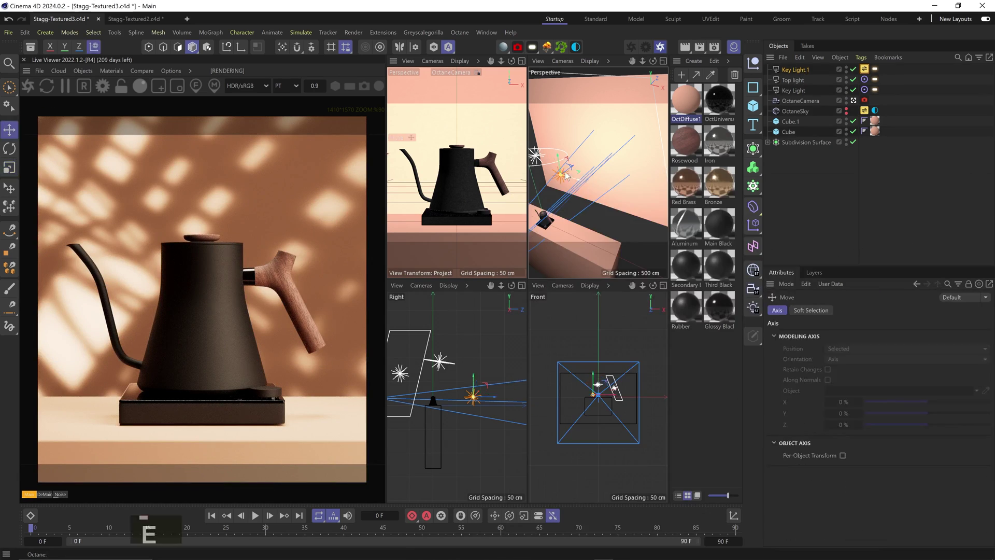
drag(571, 177, 673, 254)
key(r)
key(e)
key(ctrl+s)
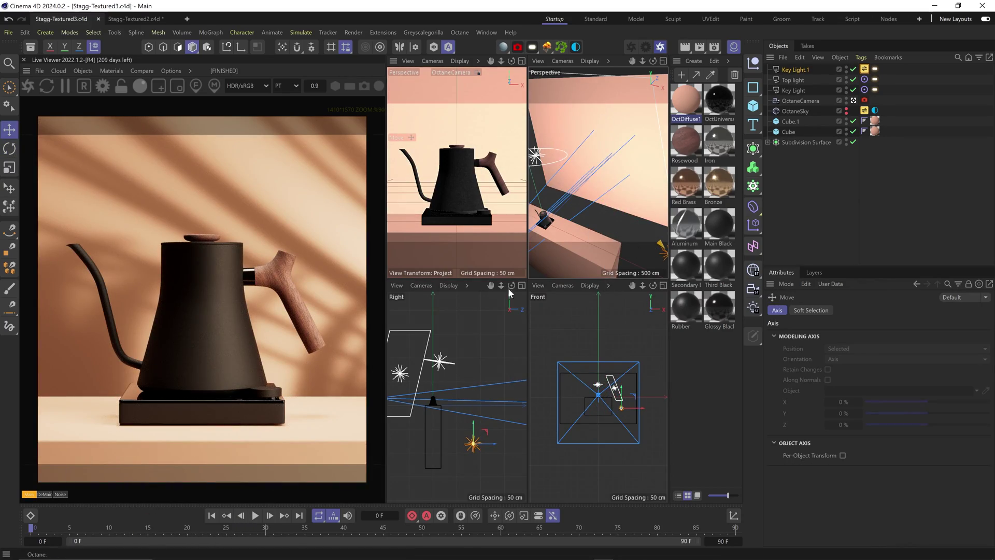
Step: Duplicate OctaneCamera, look through the copy, frame a close high-angle view of the kettle's base, and save the scene
ctrl+drag(801, 102, 802, 96)
click(853, 101)
key(2)
drag(442, 214, 461, 228)
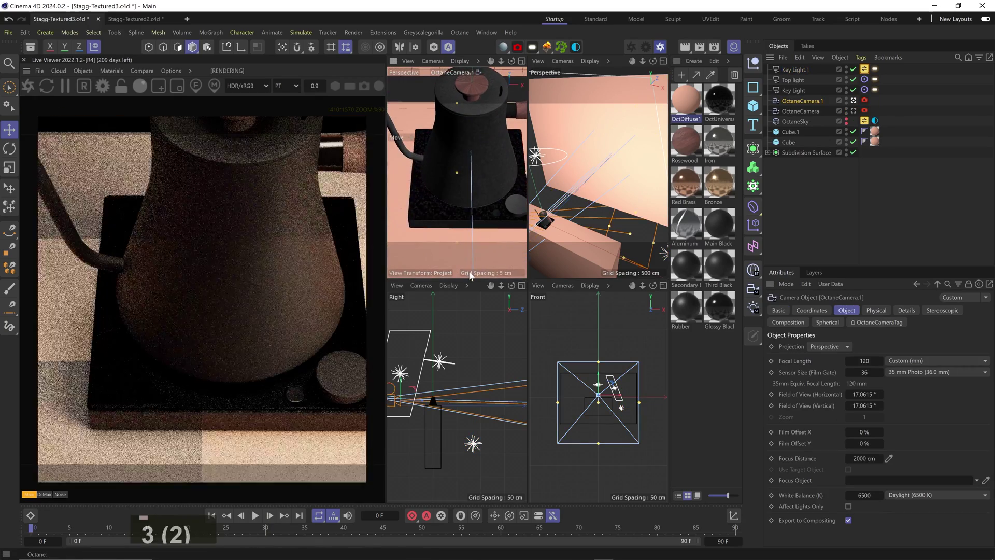
key(ctrl+s)
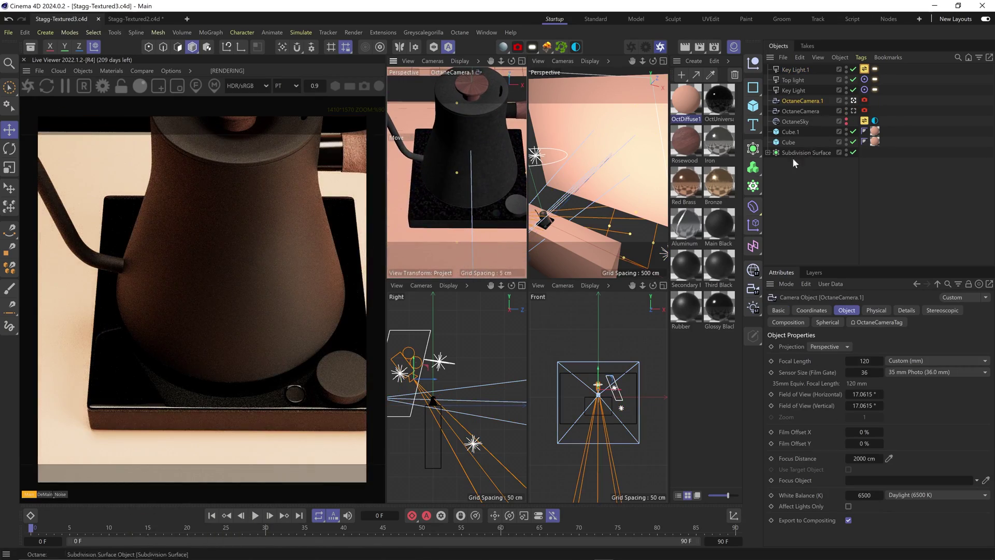
Step: Add a Bake Material tag to the Glass object under Base and disable the Subdivision Surface
click(768, 152)
scroll(806, 151, down, 5)
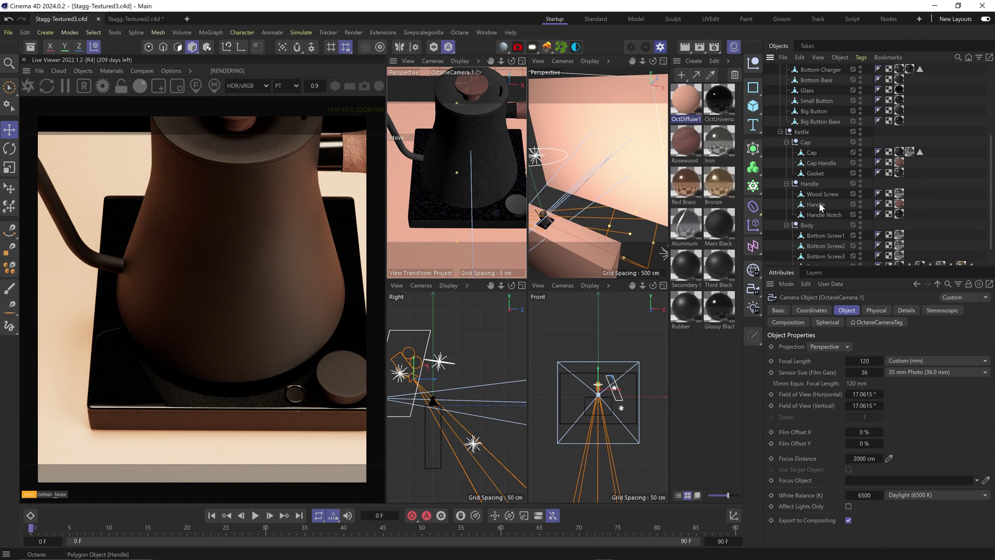
scroll(817, 201, up, 4)
scroll(813, 177, down, 2)
right_click(808, 152)
mouse_move(816, 150)
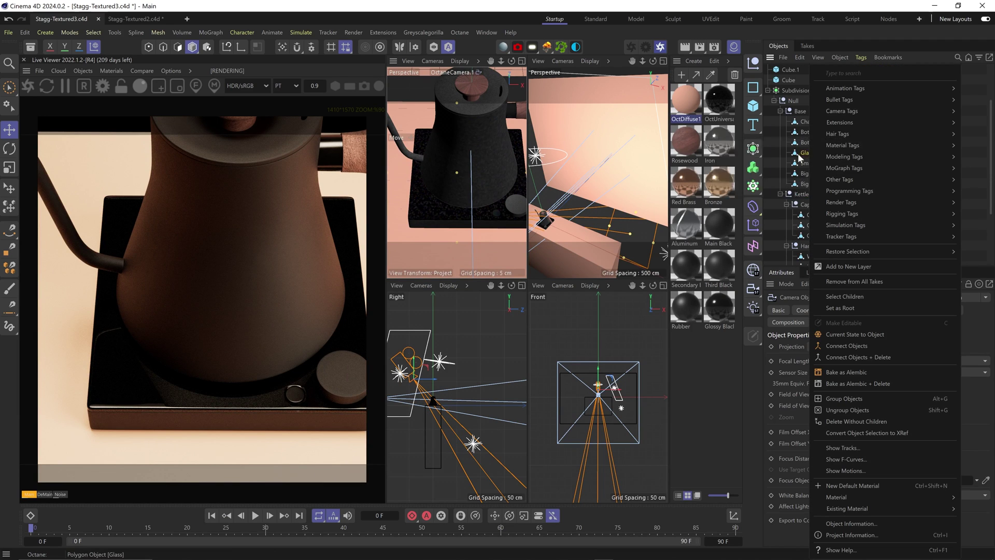
click(758, 153)
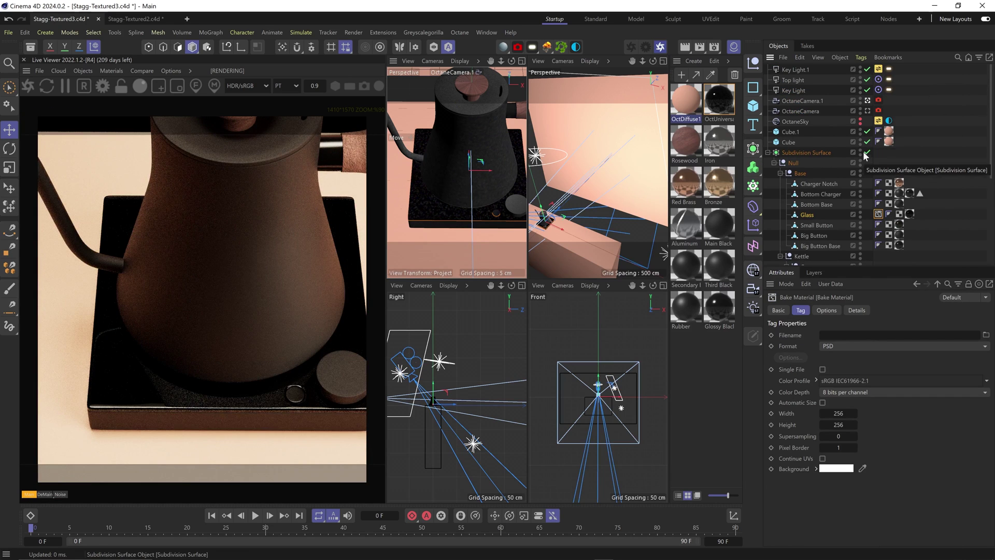
click(865, 153)
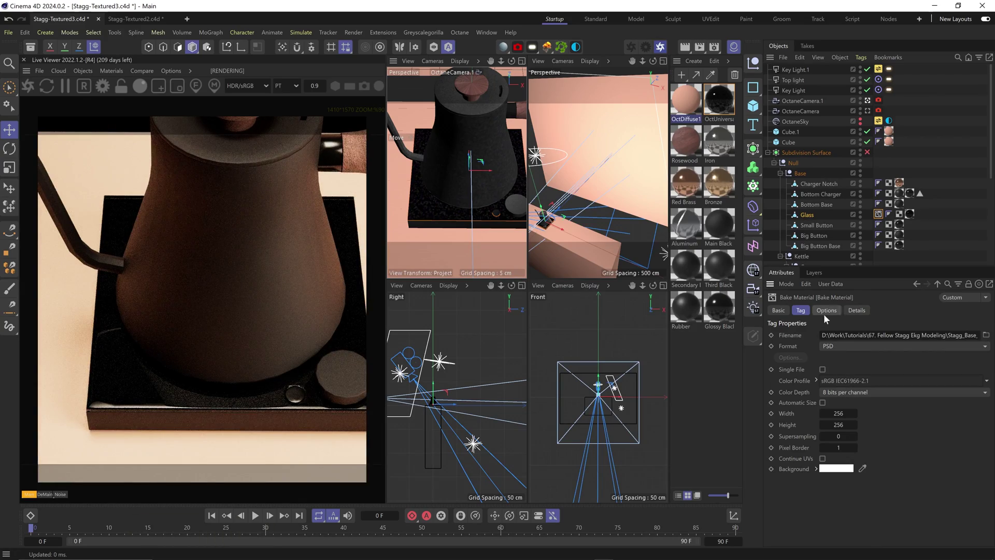
Step: Set the Glass bake's width and height to 2160 pixels each
double_click(837, 412)
text(2160)
key(Tab)
text(2160)
key(Return)
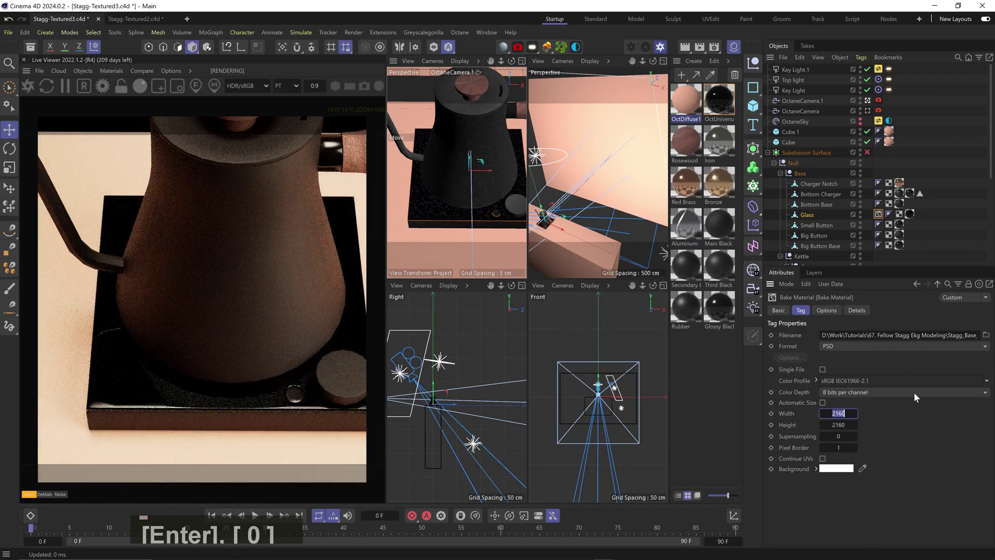
key(Tab)
key(Return)
Step: Enable only UV Map for the Glass bake, preview the result, and bake the map
click(839, 311)
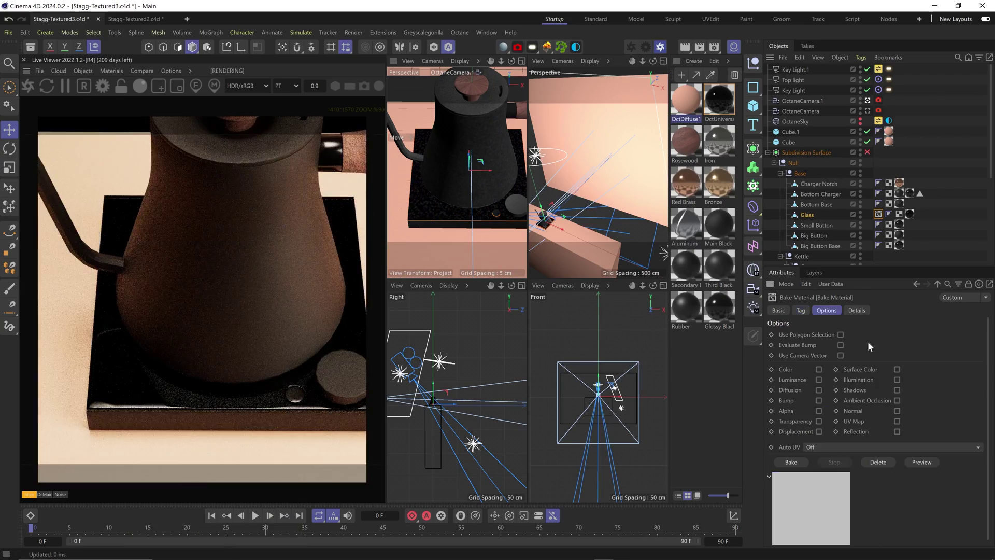
click(896, 420)
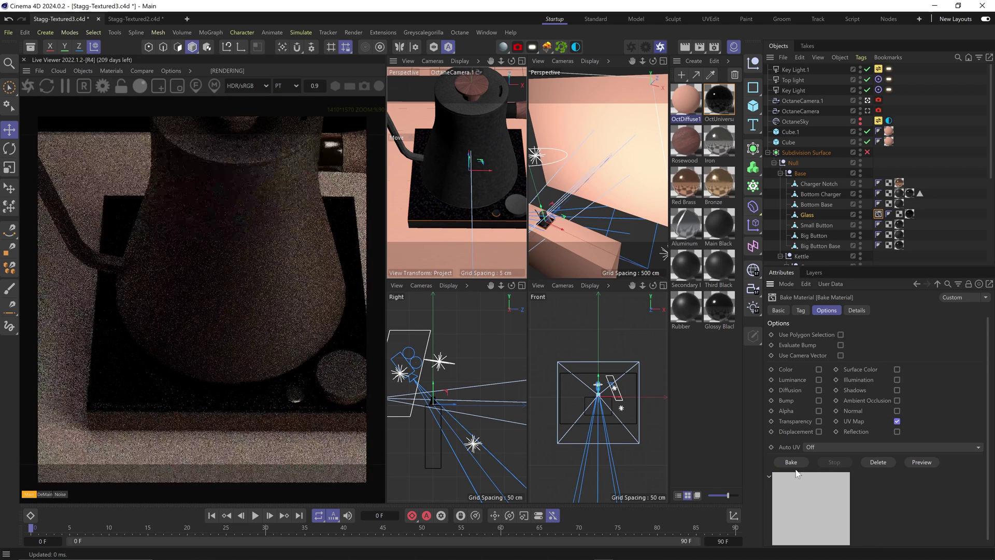
click(913, 462)
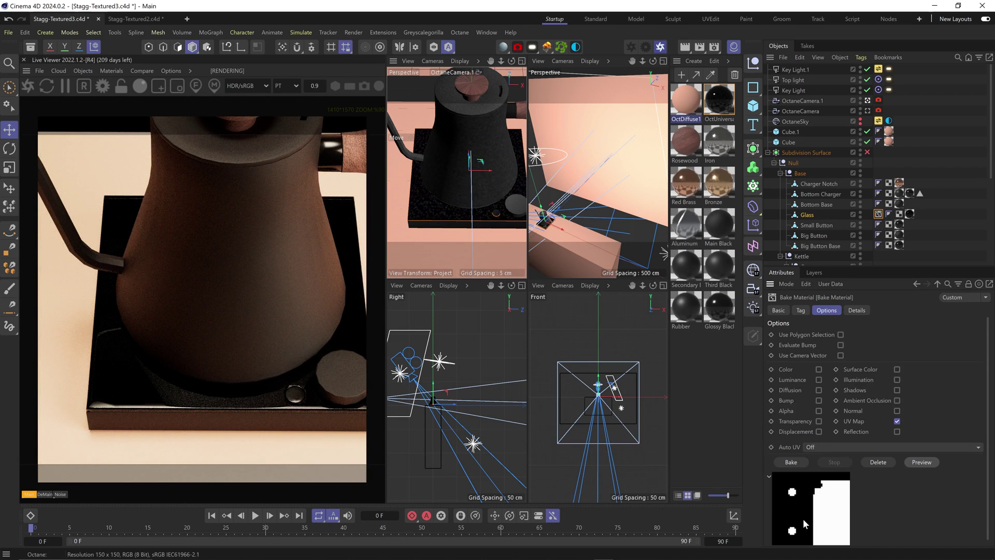
click(791, 463)
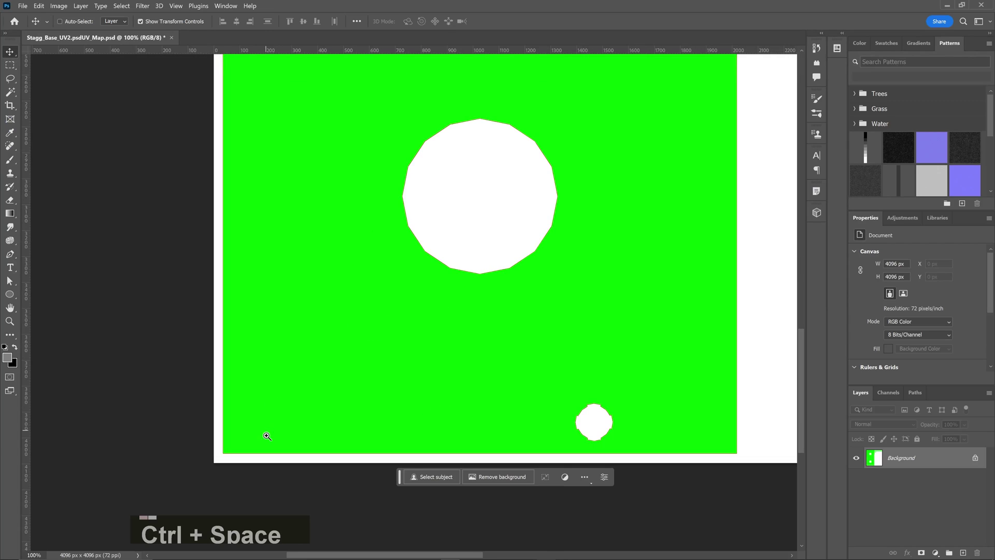
Step: In Photoshop, mark a circular display area near the UV map's bottom-left corner, frame it with four guides, and remove the selection
ctrl+click(264, 431)
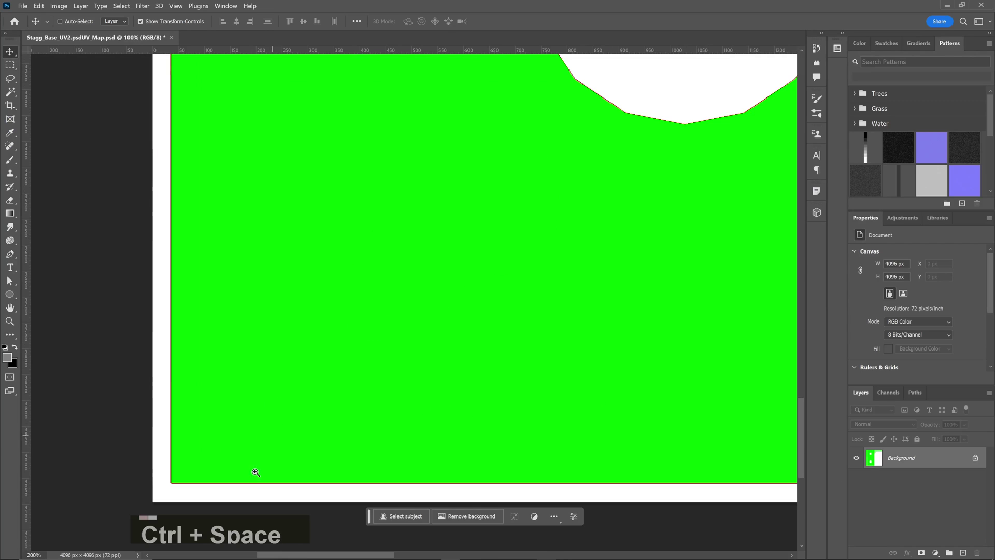
right_click(14, 72)
click(57, 78)
alt+shift+drag(294, 367, 360, 433)
drag(349, 50, 349, 302)
drag(336, 50, 337, 433)
drag(26, 357, 229, 358)
drag(26, 354, 361, 354)
key(ctrl+d)
Step: Draw a circular dot about 23 px wide and nudge it down onto the display area's upper guide
shift+drag(289, 290, 301, 302)
key(Down)
key(Down)
key(Down)
key(Down)
key(Down)
Step: Duplicate the dot and transform the copies around the display area's centre to form a ring of eight evenly spaced dots
click(153, 22)
key(ctrl+j)
key(shift+Down)
key(shift+Down)
key(shift+Down)
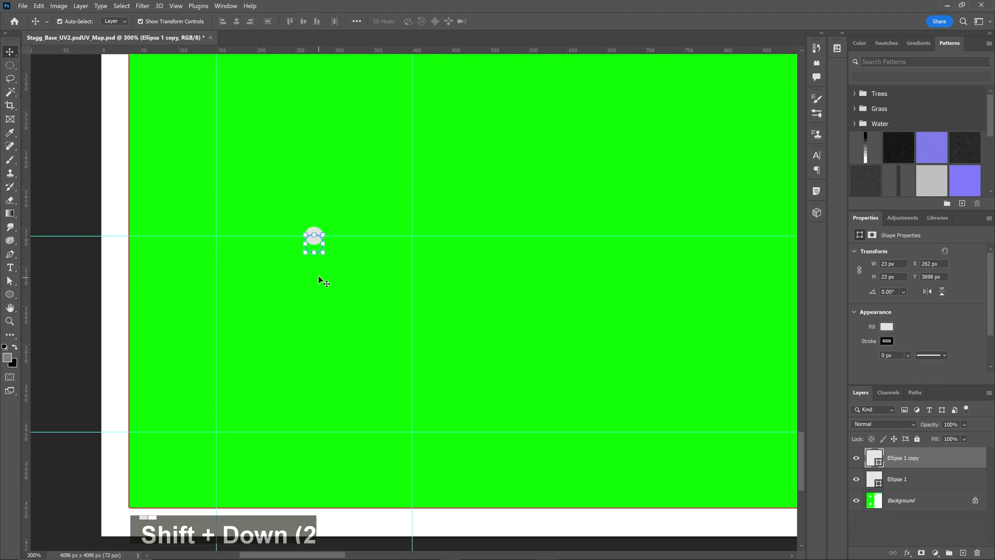
key(ctrl+t)
shift+drag(320, 208, 440, 341)
key(Return)
key(Return)
Step: Fill the ring's top dot with orange
key(a)
click(157, 22)
click(221, 42)
click(833, 297)
click(954, 282)
Step: Add the text "Schedule", then scale and position it in the middle of the dot ring
key(t)
click(269, 336)
text(Schedule)
click(10, 52)
drag(742, 242, 430, 303)
drag(362, 315, 325, 335)
Step: Copy the "Schedule" text below itself and change the copy to "6:15 am"
alt+drag(393, 319, 356, 371)
key(Return)
double_click(341, 386)
key(ctrl+a)
text(6:15 am)
key(Return)
click(353, 337)
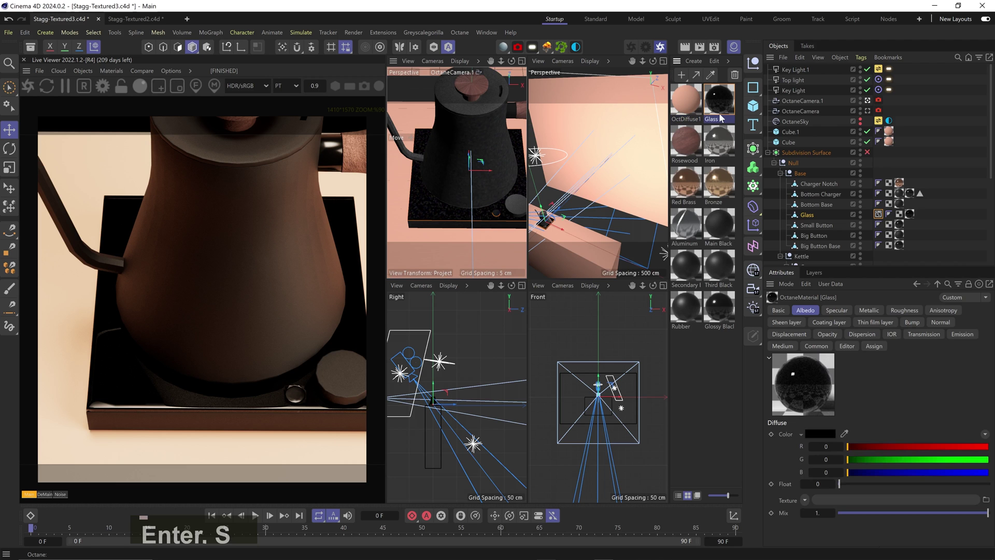
Step: In Cinema 4D, load Stagg_Base_UV2.psdUV_Map.psd as an image texture in the Glass material's node graph and connect it to Albedo
double_click(717, 114)
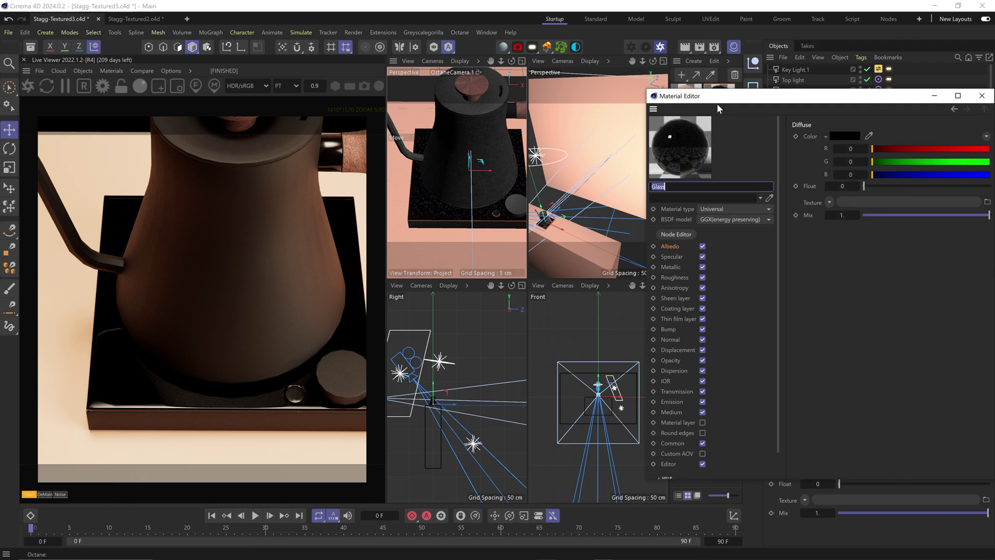
click(689, 236)
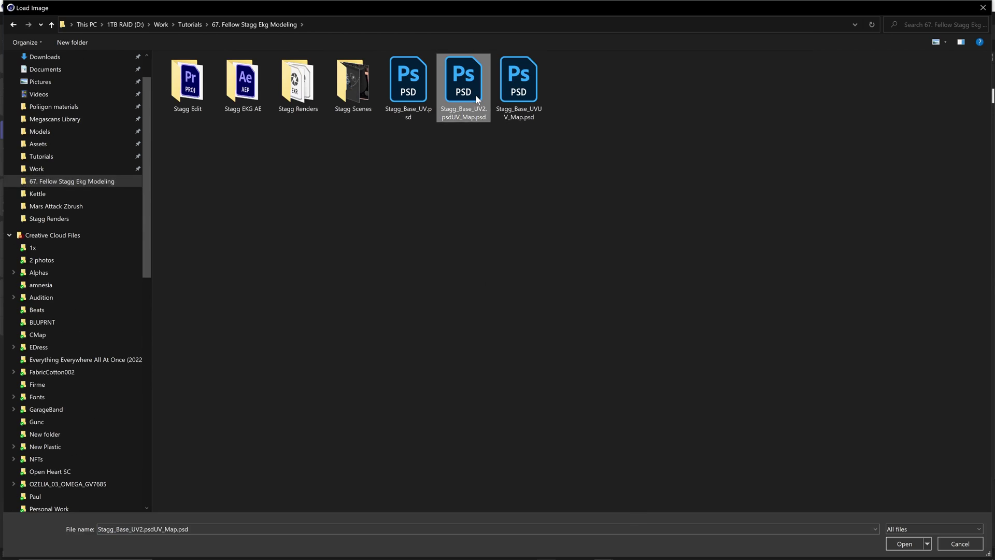
double_click(477, 99)
drag(522, 185, 593, 92)
drag(544, 244, 680, 233)
middle_drag(572, 310, 601, 201)
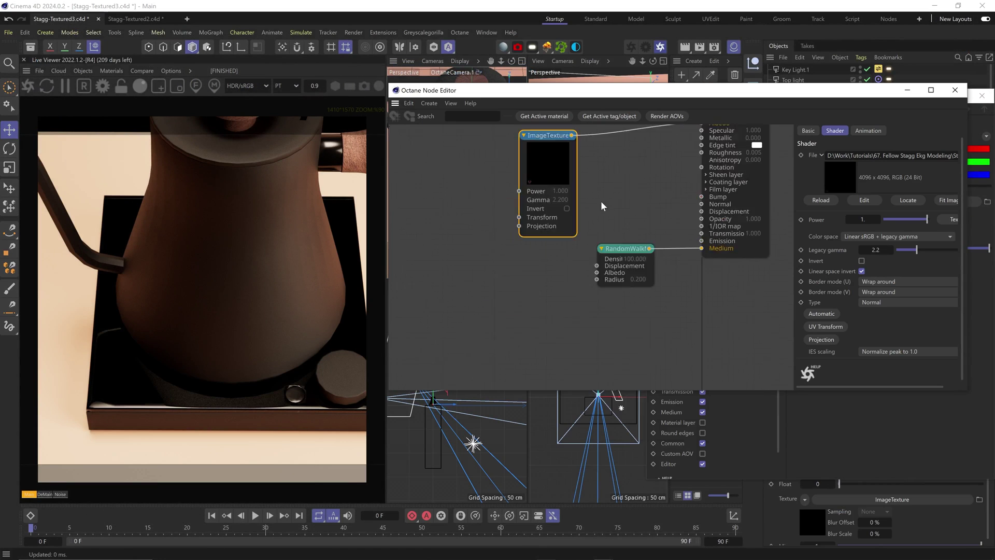
drag(550, 167, 505, 157)
Step: Add a Texture Emission node to the Glass material's Emission and place it below the other nodes
click(761, 178)
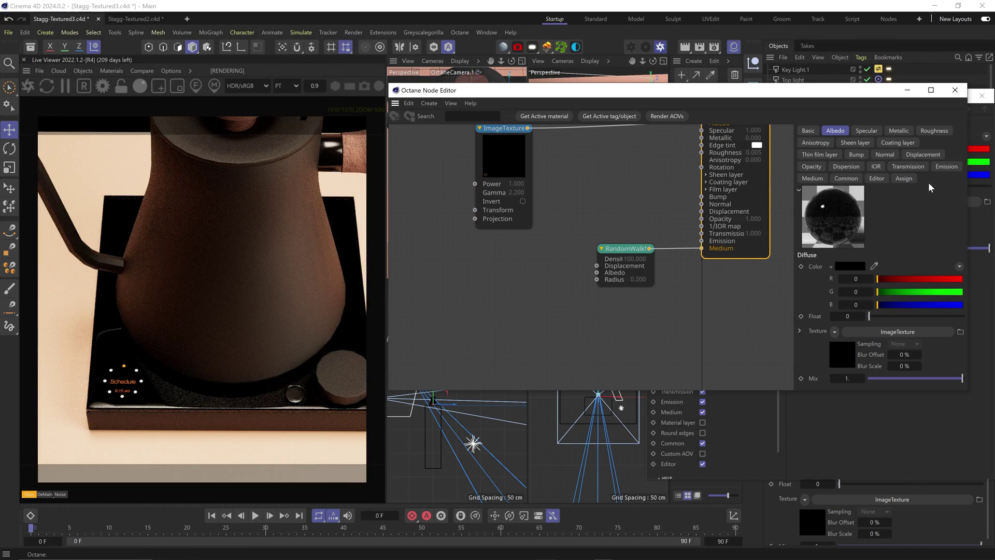
click(945, 167)
click(889, 267)
drag(636, 243, 611, 304)
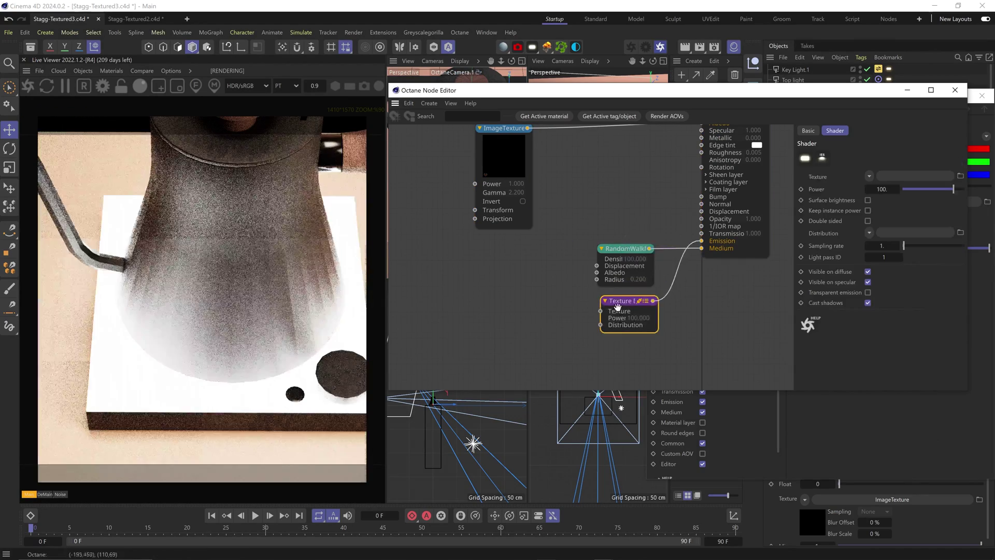
Step: Connect the image texture to the Texture Emission node, enable Surface brightness, and set its power to 5
scroll(601, 280, down, 1)
middle_drag(530, 146, 534, 185)
drag(538, 181, 631, 255)
click(868, 233)
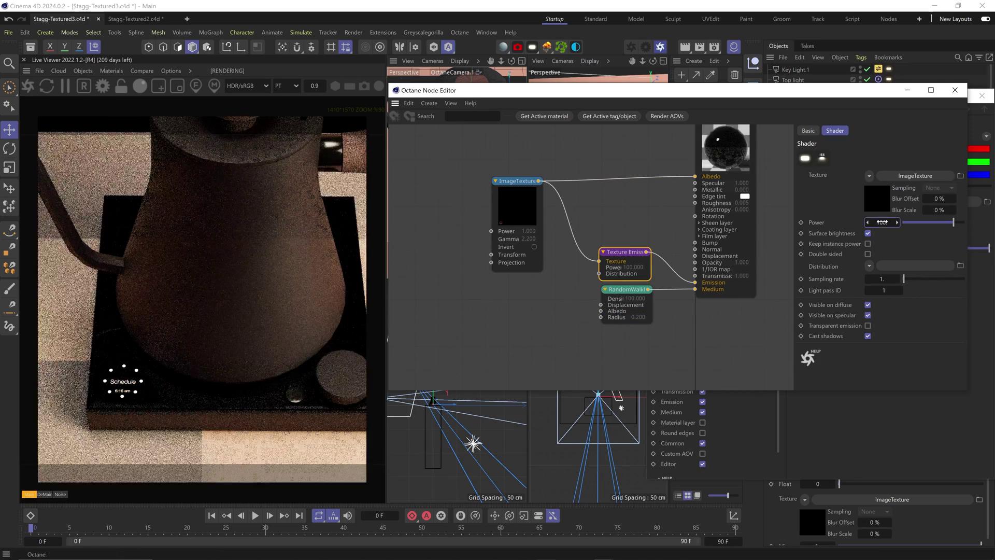
click(881, 222)
text(5)
key(Return)
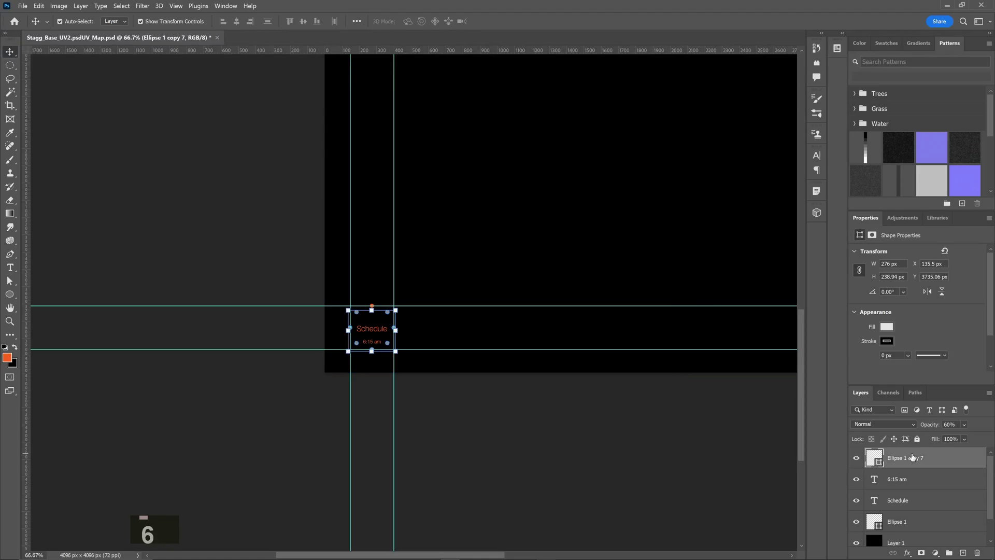
Step: In Photoshop, hide the guides, nudge the "Schedule" and "6:15 am" text layers up together, and save the file
key(ctrl+semicolon)
key(v)
click(178, 164)
key(ctrl+space)
ctrl+double_click(378, 339)
click(897, 485)
shift+click(903, 493)
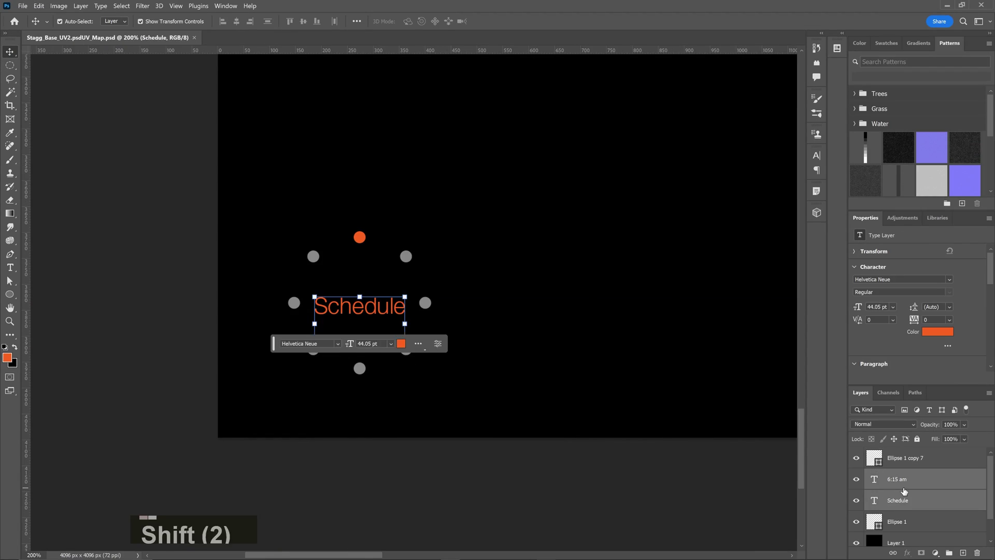
key(shift+Up)
key(Return)
key(ctrl+s)
Step: Back in Cinema 4D, reload the display image texture and re-enable the Subdivision Surface
key(alt+Tab)
click(822, 201)
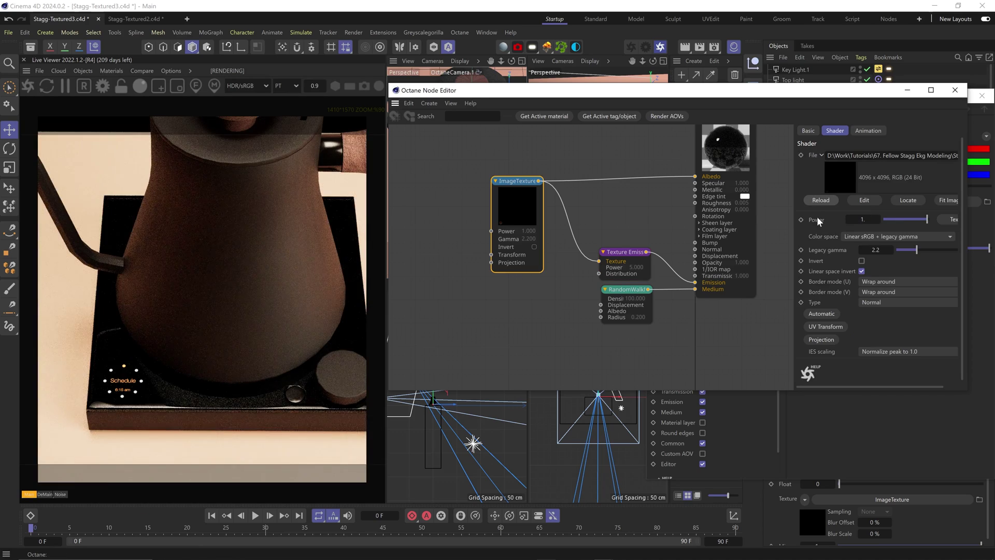
click(959, 93)
click(867, 153)
Step: Move OctaneCamera.1 in close on the base's display and set the Glass material's Texture Emission power to 2
key(2)
drag(413, 215, 463, 168)
key(3)
click(925, 334)
click(958, 333)
click(819, 463)
click(855, 402)
text(2)
key(Return)
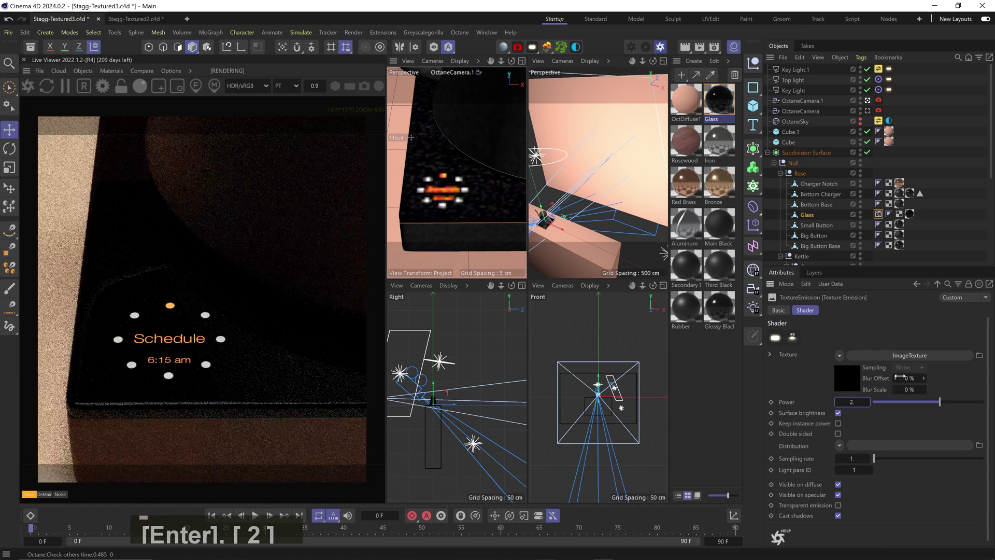
Step: Remove the image texture's connection to the Glass material's Albedo, close the editors, and save the scene
double_click(726, 110)
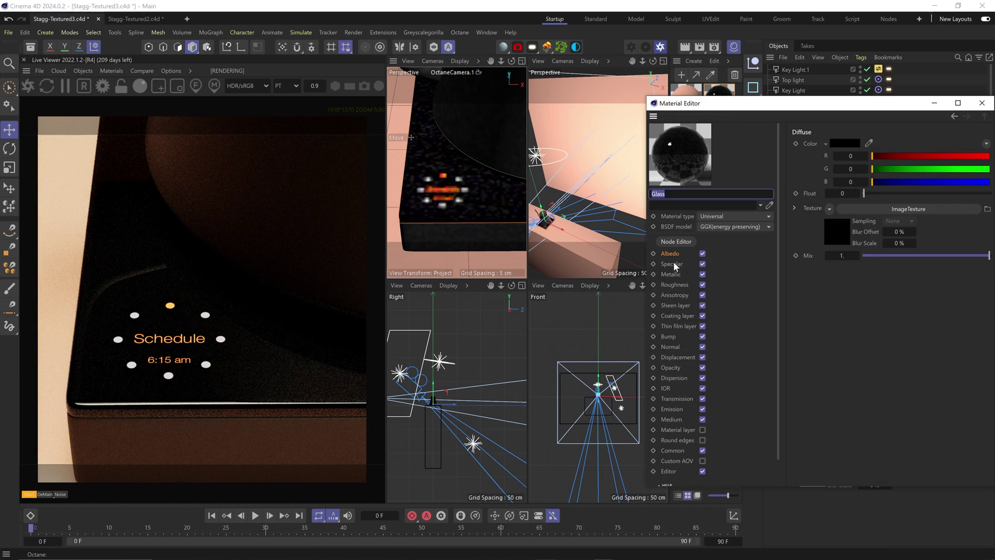
click(673, 243)
middle_drag(474, 290, 507, 391)
click(508, 391)
key(Delete)
drag(430, 200, 501, 202)
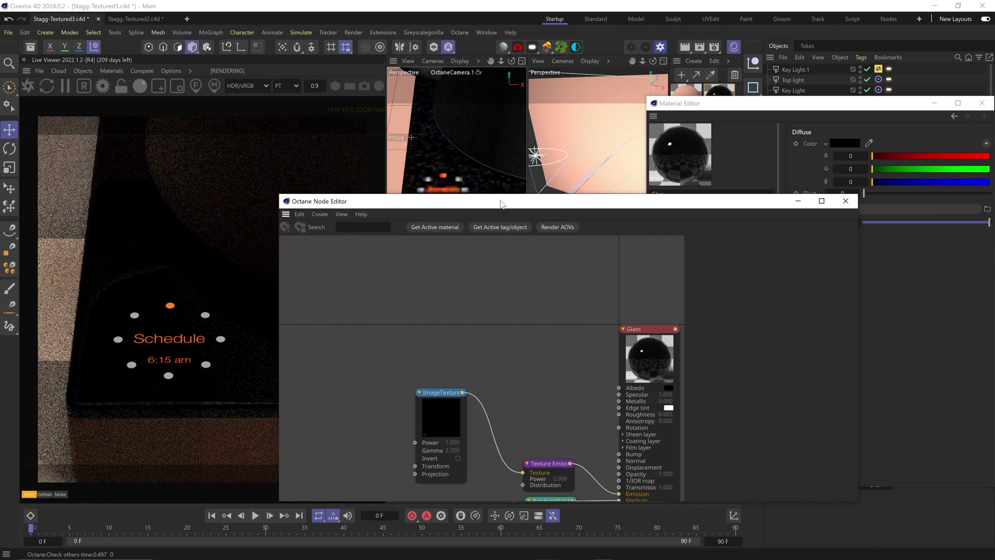
click(846, 201)
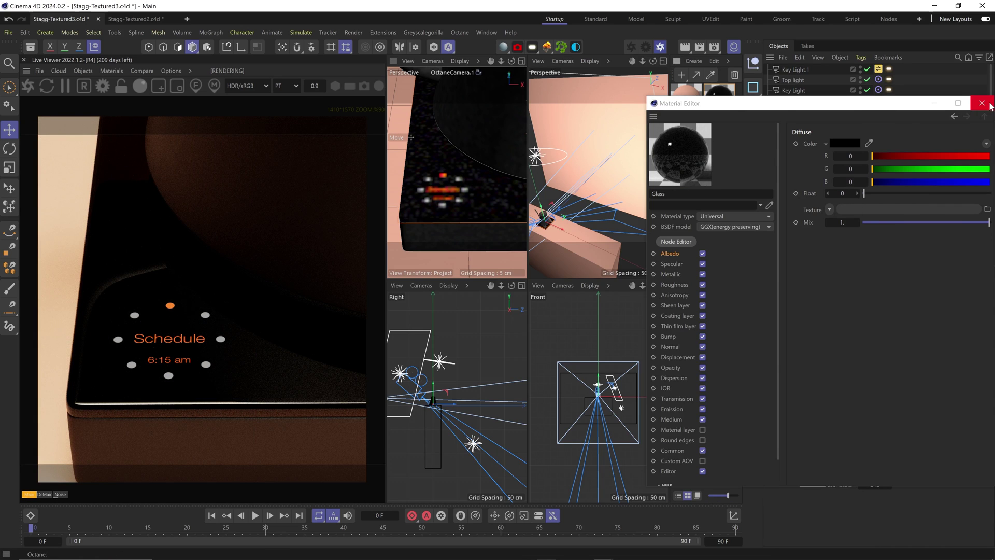
click(982, 102)
key(ctrl+s)
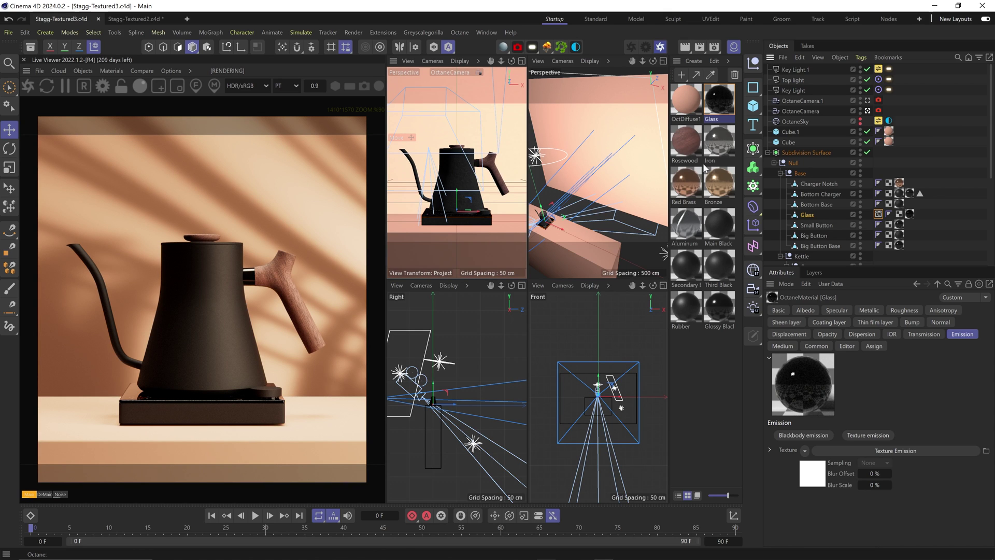
Step: Set OctDiffuse1's diffuse colour to a terracotta orange, RGB 205, 134, 103
double_click(686, 101)
click(838, 135)
click(770, 201)
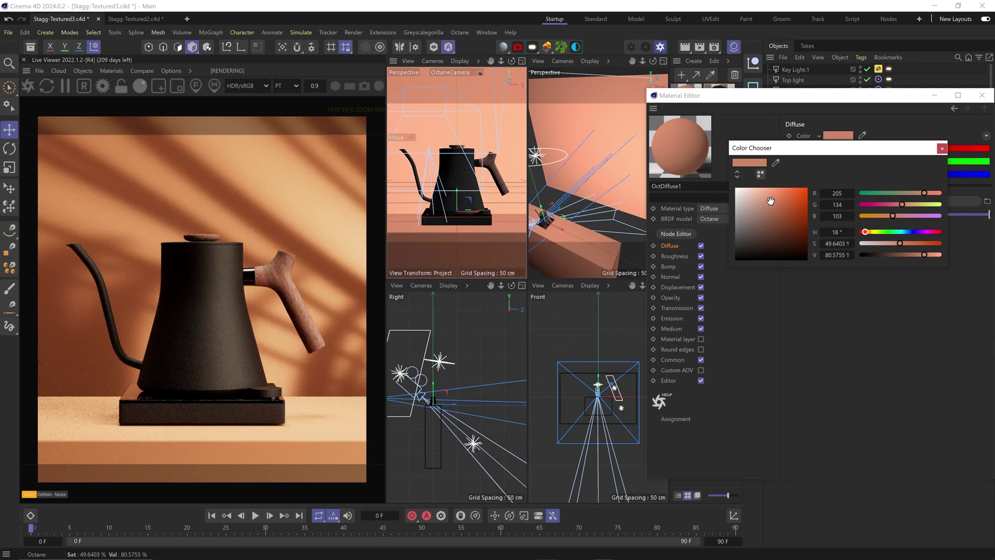
click(942, 149)
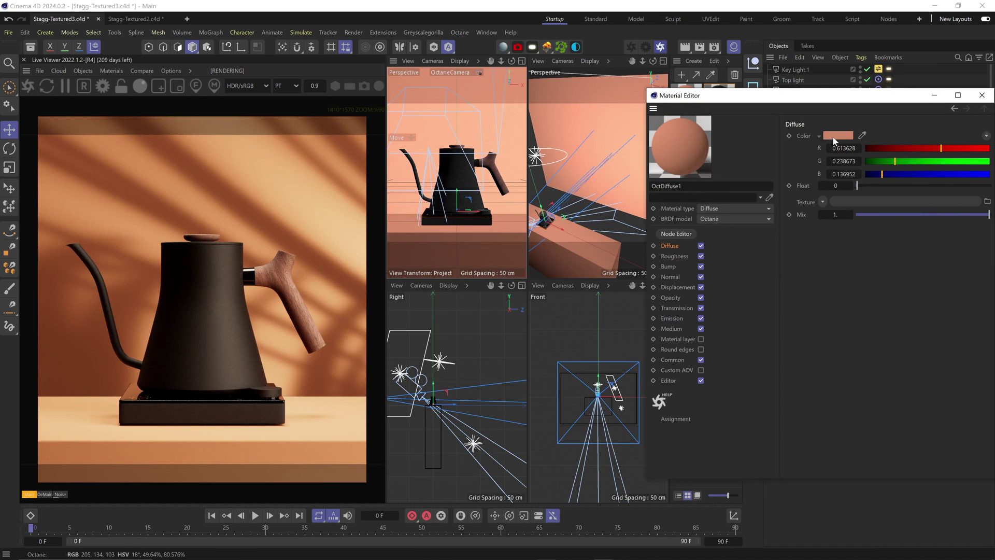
click(981, 95)
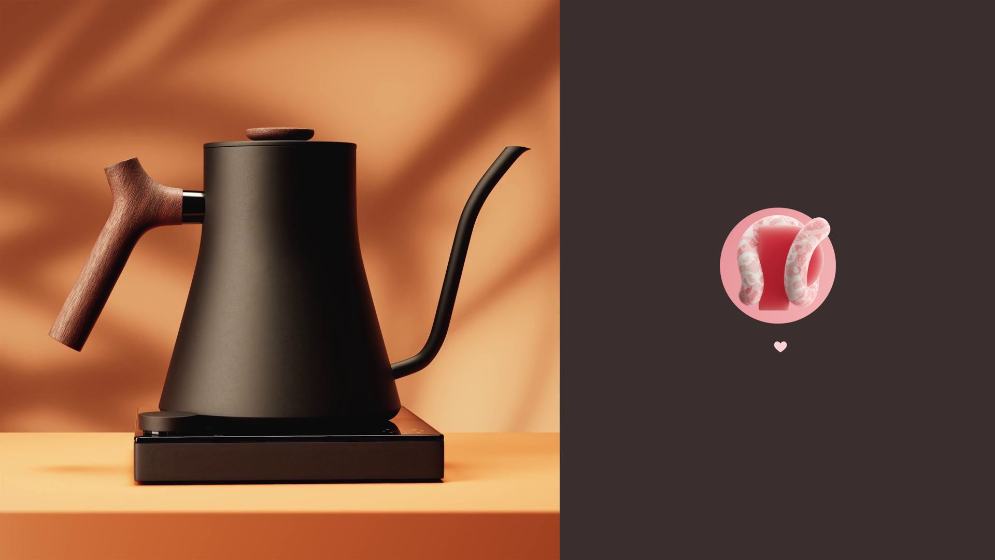